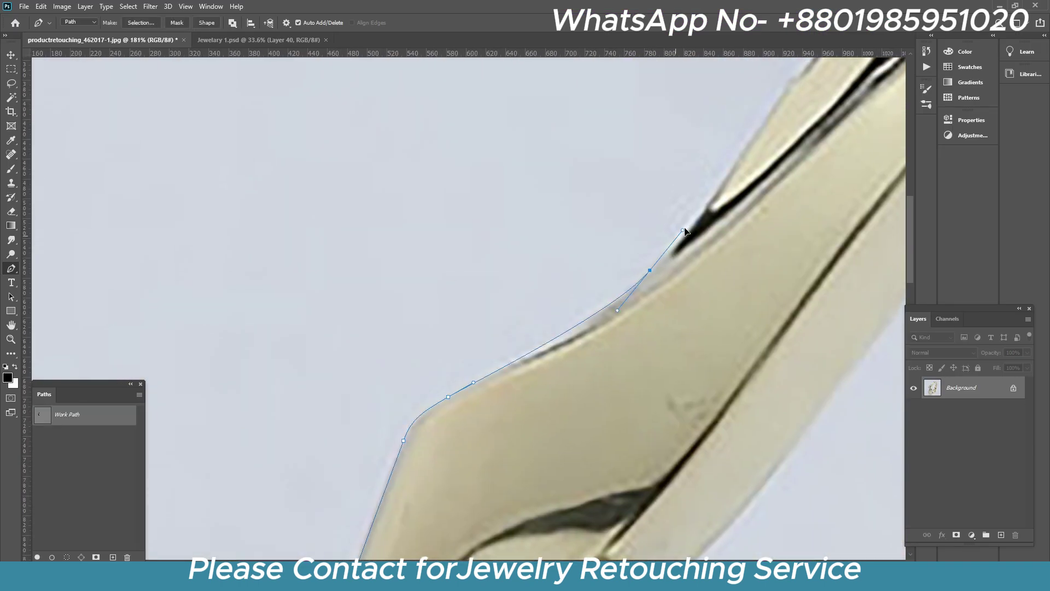
- Trace the ring's outer and inner edges with curved Pen path points
left_click_drag(685, 231, 540, 337)
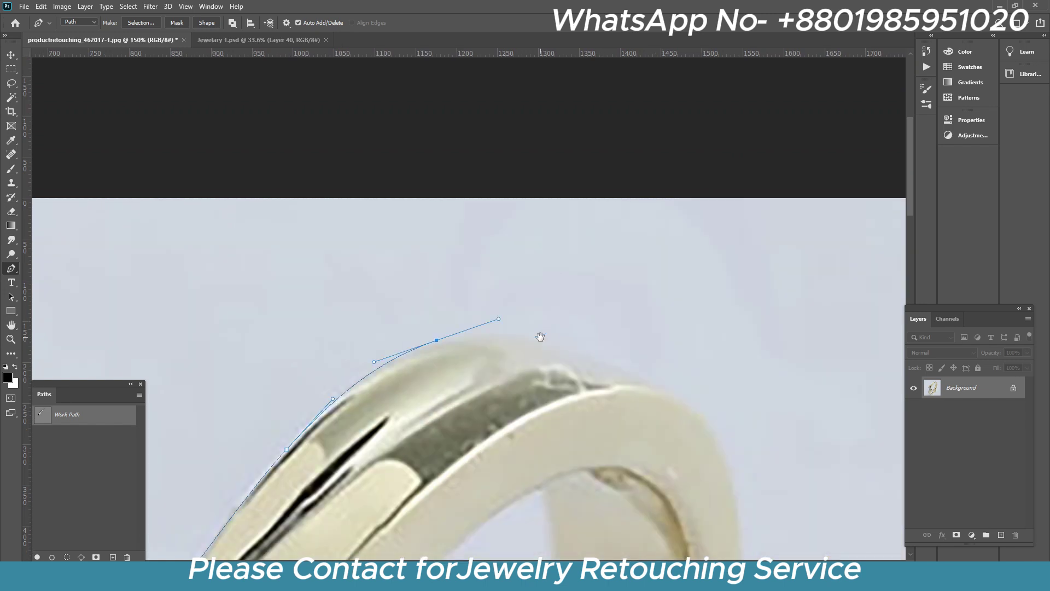
left_click_drag(704, 403, 587, 239)
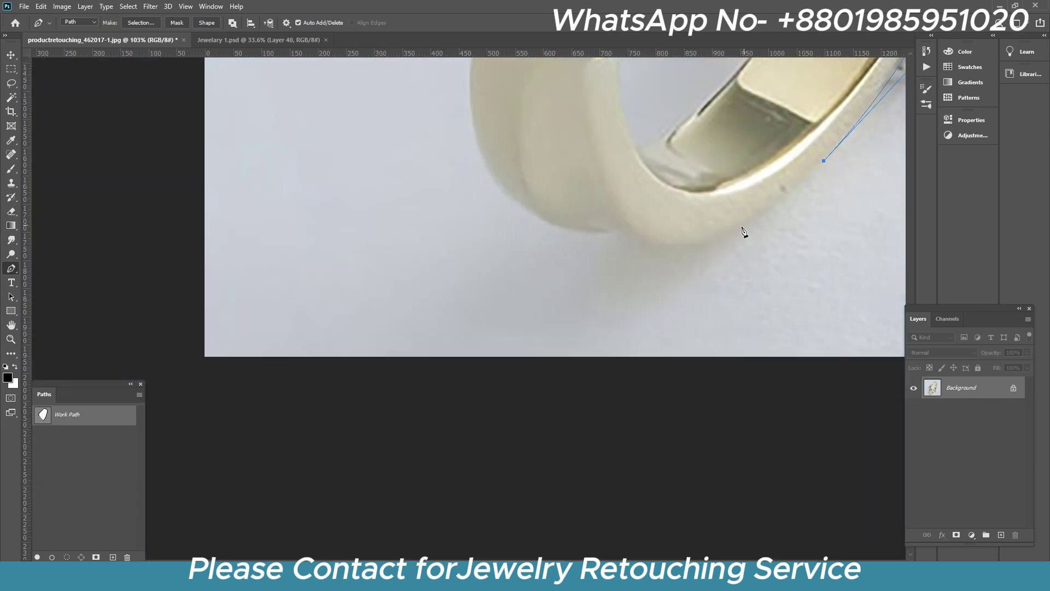
left_click_drag(713, 241, 786, 204)
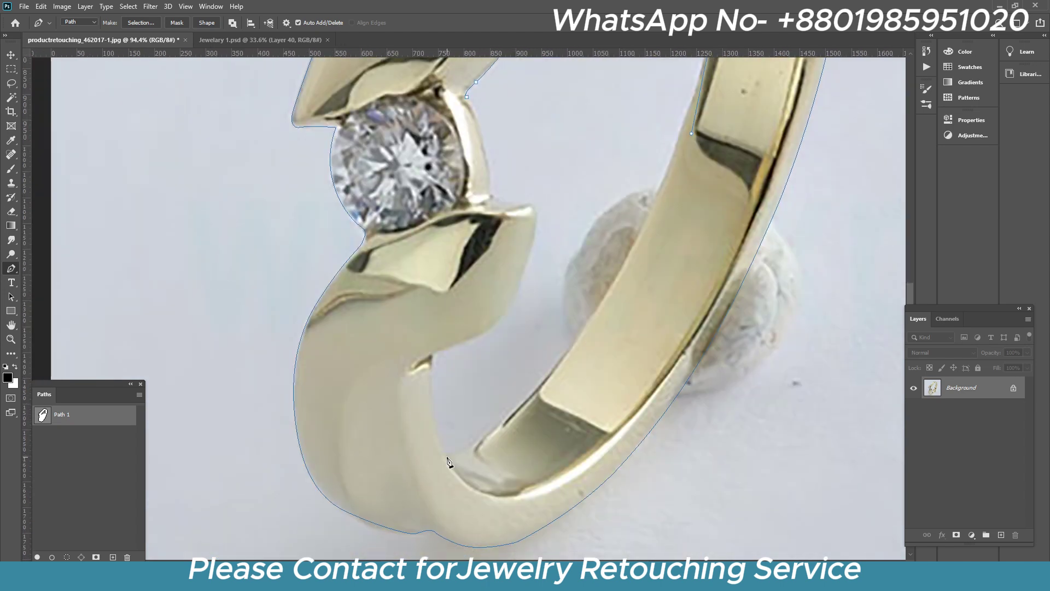
left_click_drag(447, 454, 611, 364)
scroll(600, 375, "up", 5)
left_click_drag(492, 207, 514, 108)
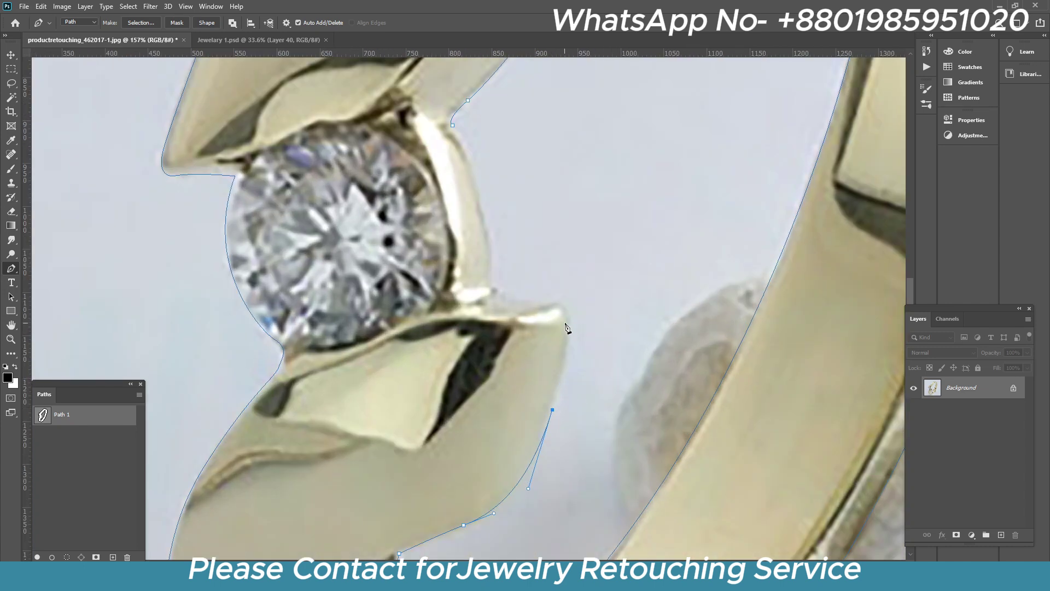
scroll(488, 249, "up", 3)
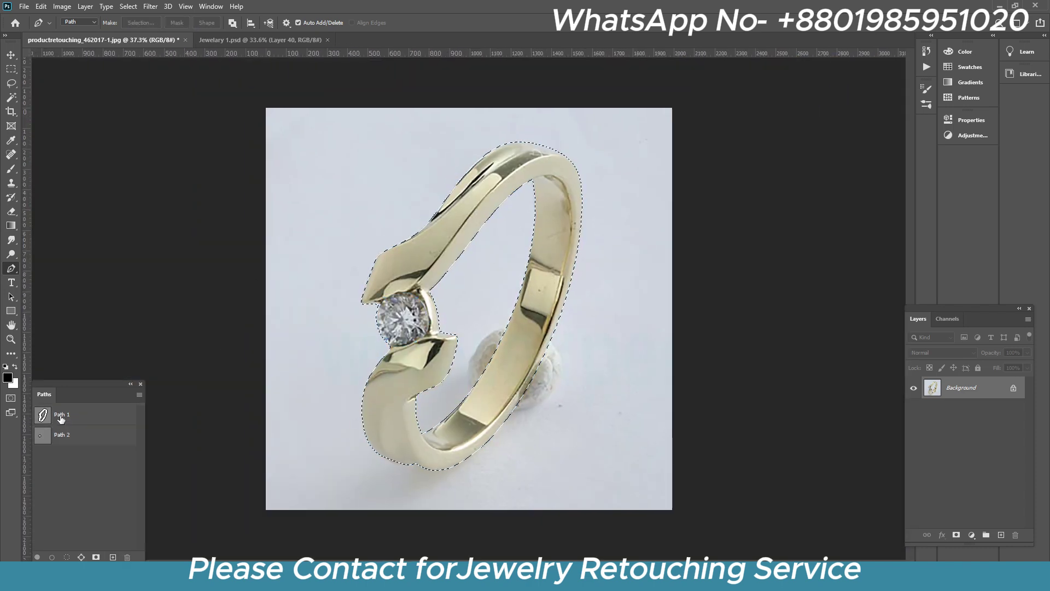
- Feather the ring selection, copy the ring onto new layers, and fill the layer beneath white
key("Return")
key("ctrl+j")
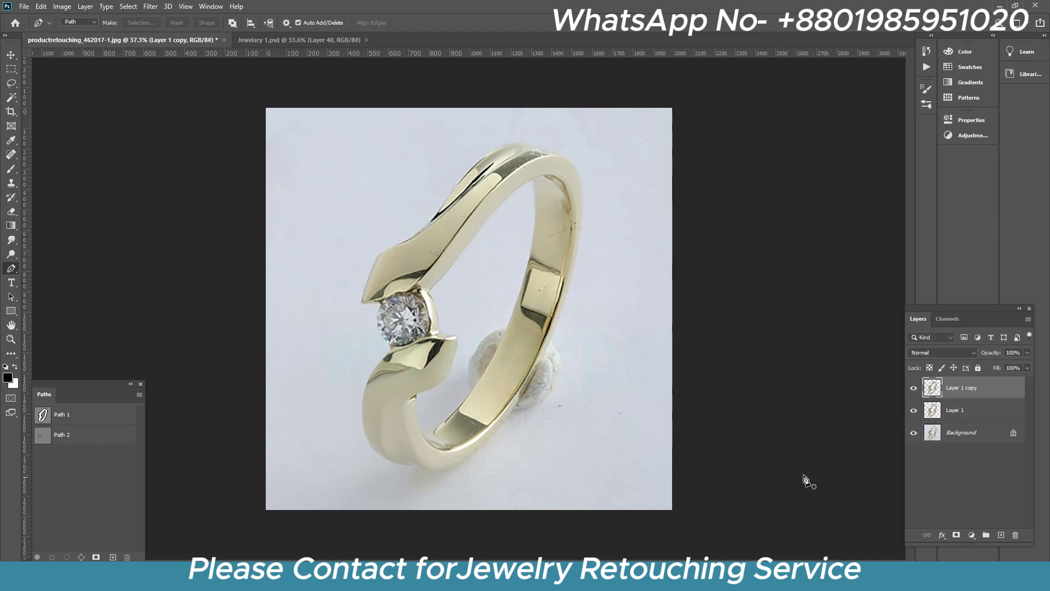
key("ctrl+j")
key("ctrl+BackSpace")
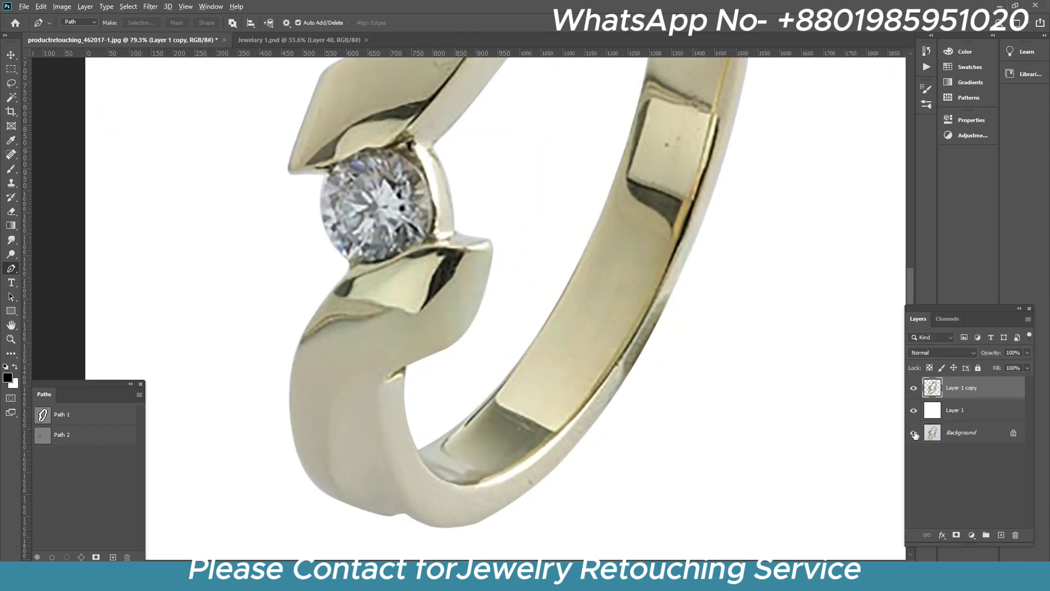
- Toggle the ring layers' visibility to compare the cut-out on white against the original
key("ctrl+0")
scroll(618, 107, "up", 3)
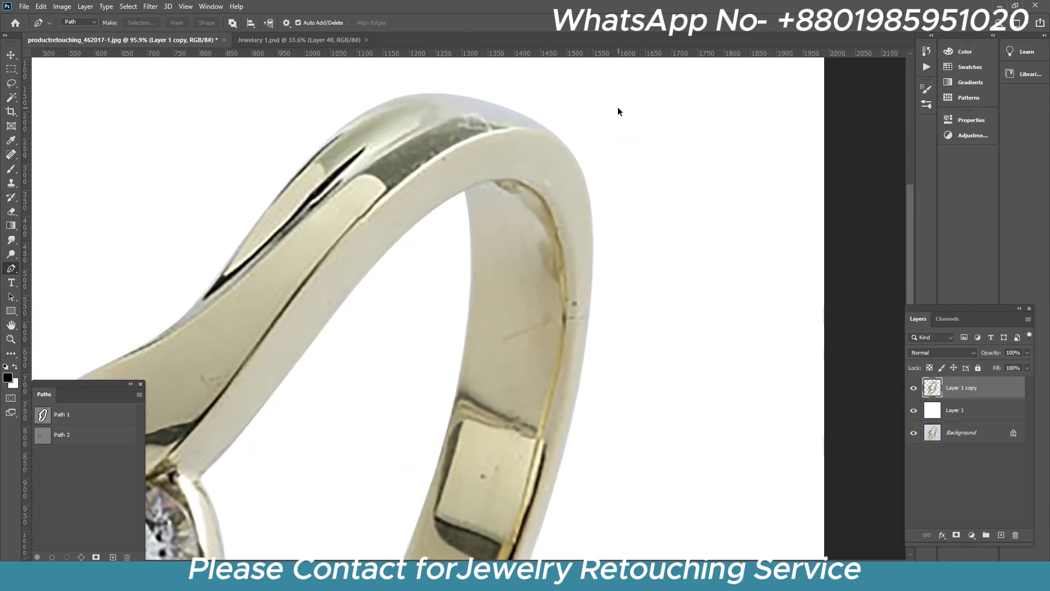
scroll(618, 107, "up", 2)
left_click(913, 432, "alt")
left_click(913, 432, "alt")
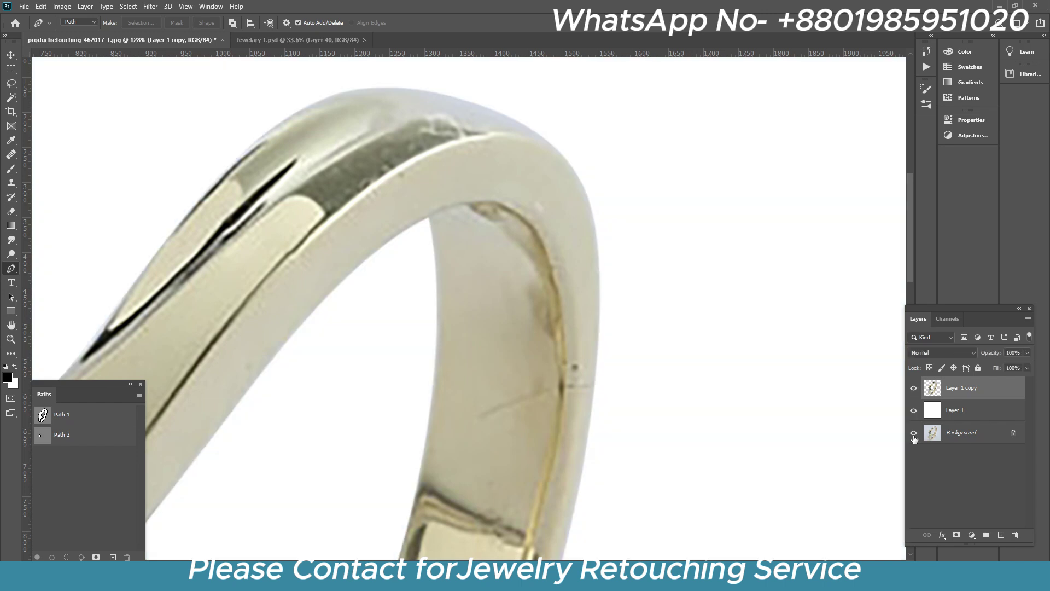
left_click(913, 432, "alt")
left_click(914, 432, "alt")
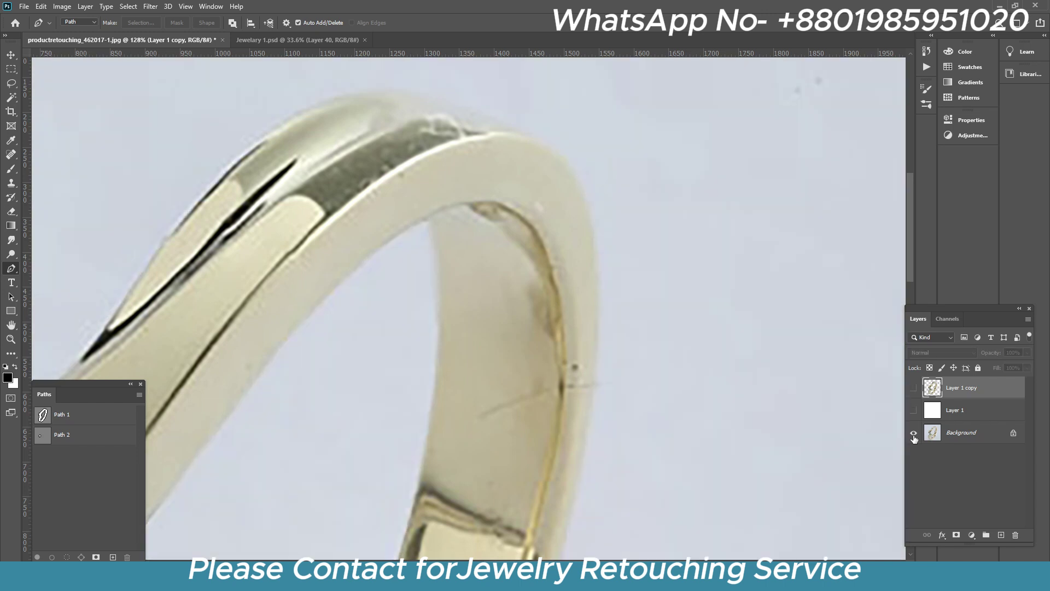
left_click(913, 433, "alt")
scroll(636, 343, "down", 5)
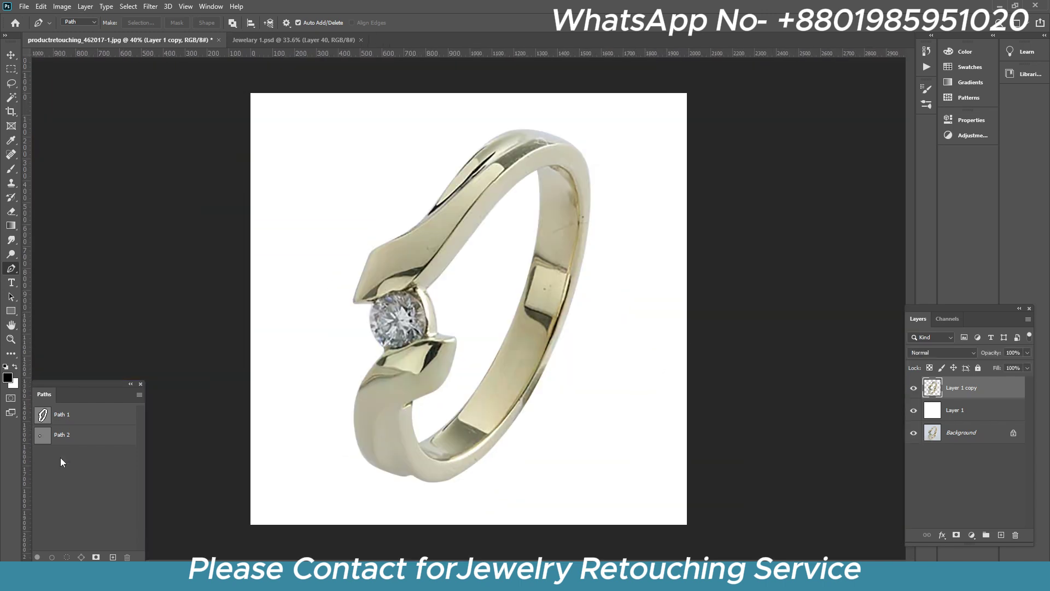
- Load the diamond path as a feathered selection and add a new layer
left_click(40, 434, "ctrl")
key("shift+F6")
key("Return")
key("ctrl+j")
scroll(635, 385, "down", 2)
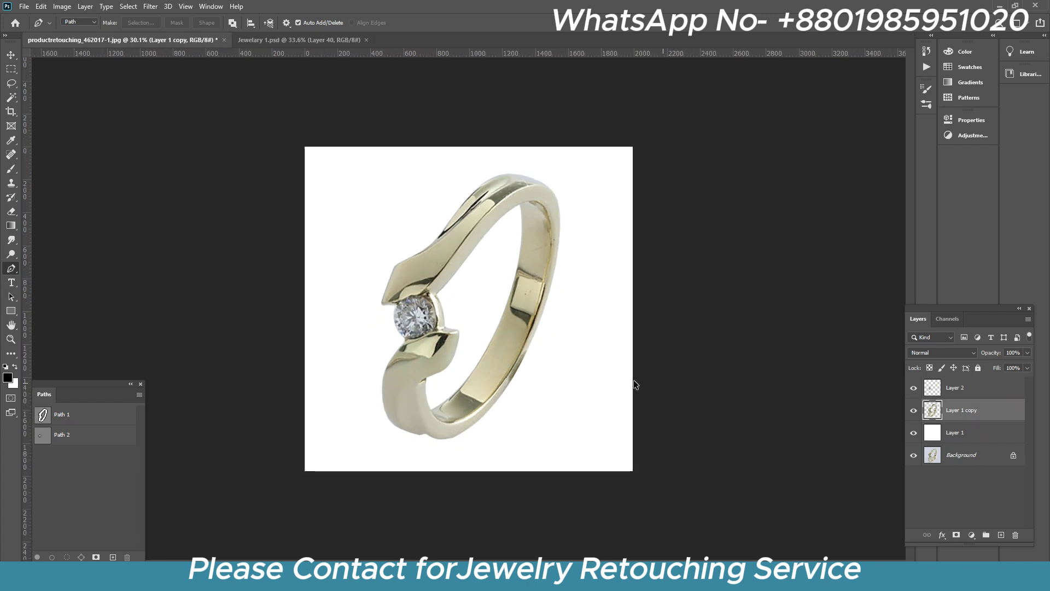
scroll(636, 385, "up", 2)
- Sharpen the ring with Unsharp Mask, then launch the Camera Raw filter
left_click(150, 6)
left_click(306, 244)
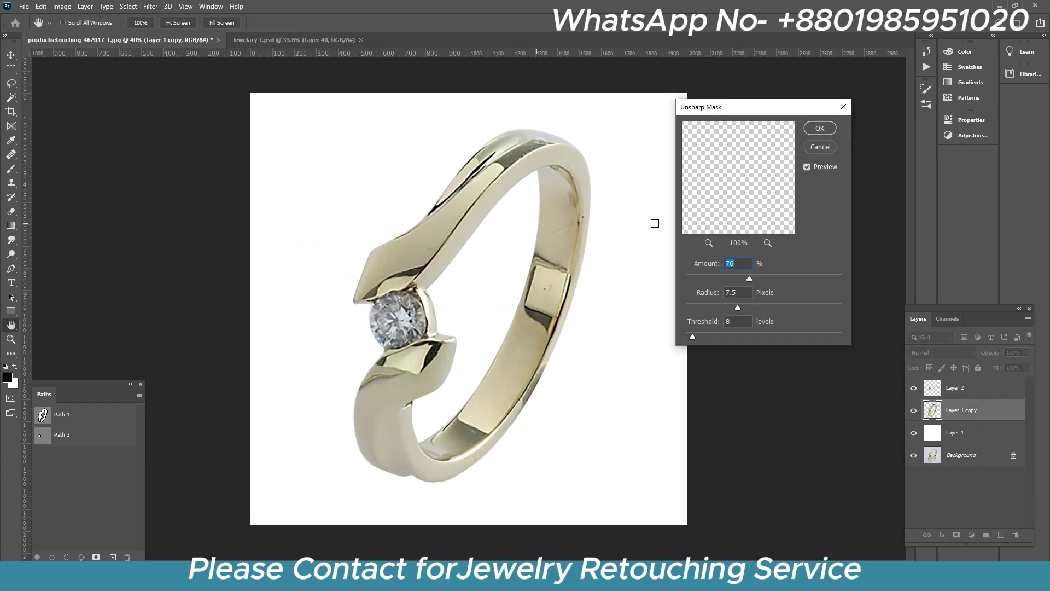
key("Tab")
key("Return")
key("p")
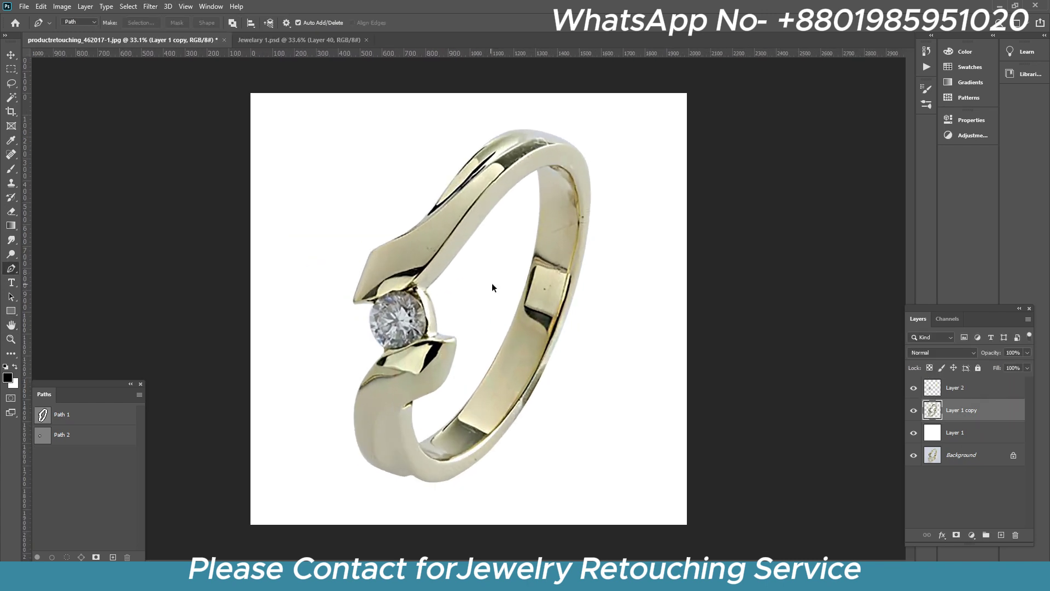
scroll(491, 284, "up", 2)
key("ctrl+shift+a")
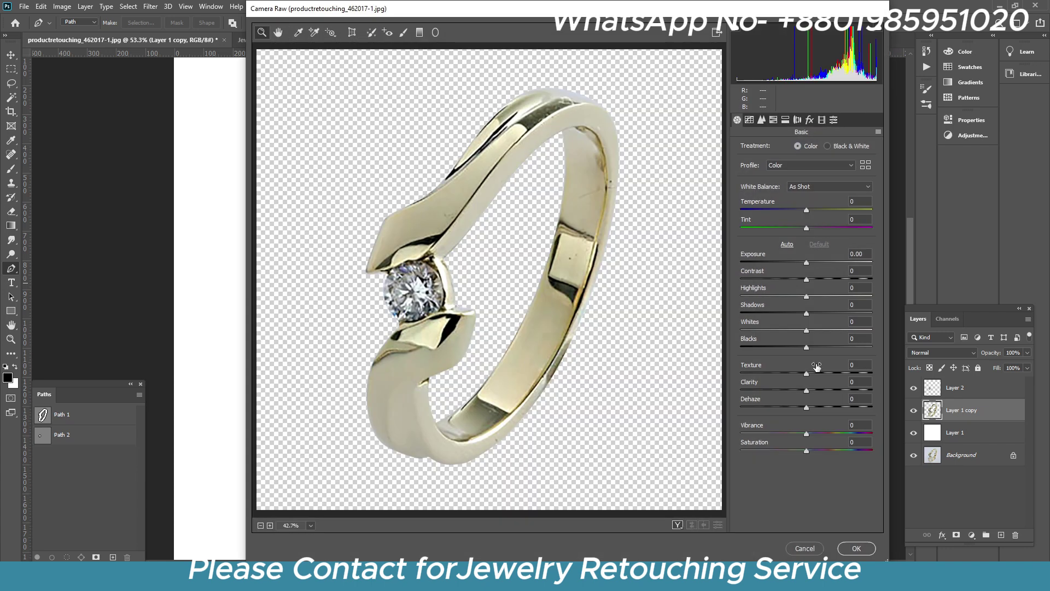
- In Camera Raw Basic, set Whites +34, Blacks +48, Clarity +8, Temperature +6, Contrast +9
mouse_move(806, 348)
left_mouse_down()
mouse_move(838, 348)
mouse_move(829, 330)
left_mouse_up()
left_click_drag(808, 392, 814, 391)
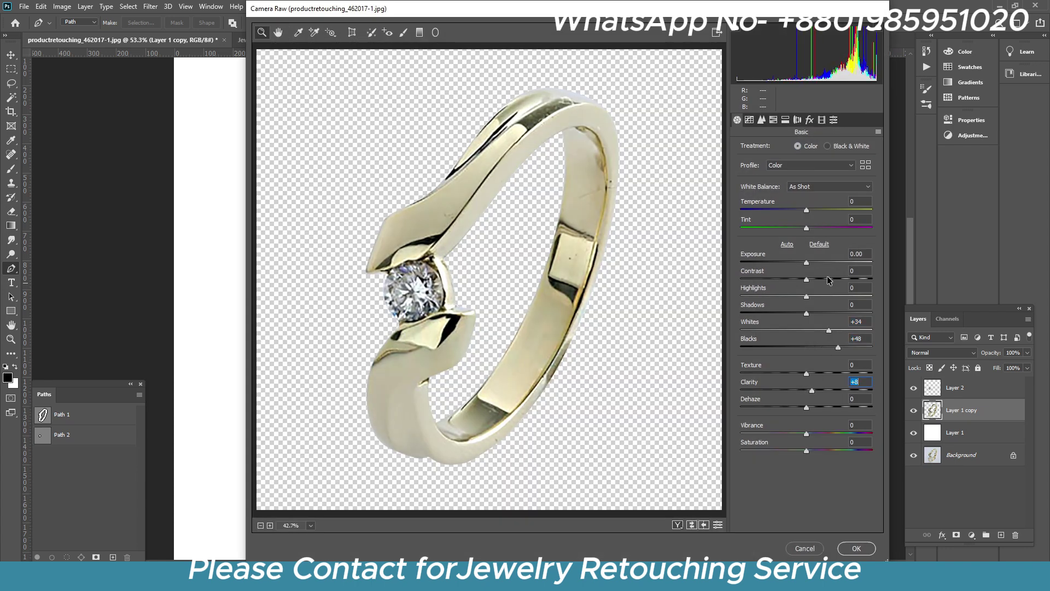
left_click_drag(807, 211, 811, 212)
left_click_drag(807, 279, 812, 280)
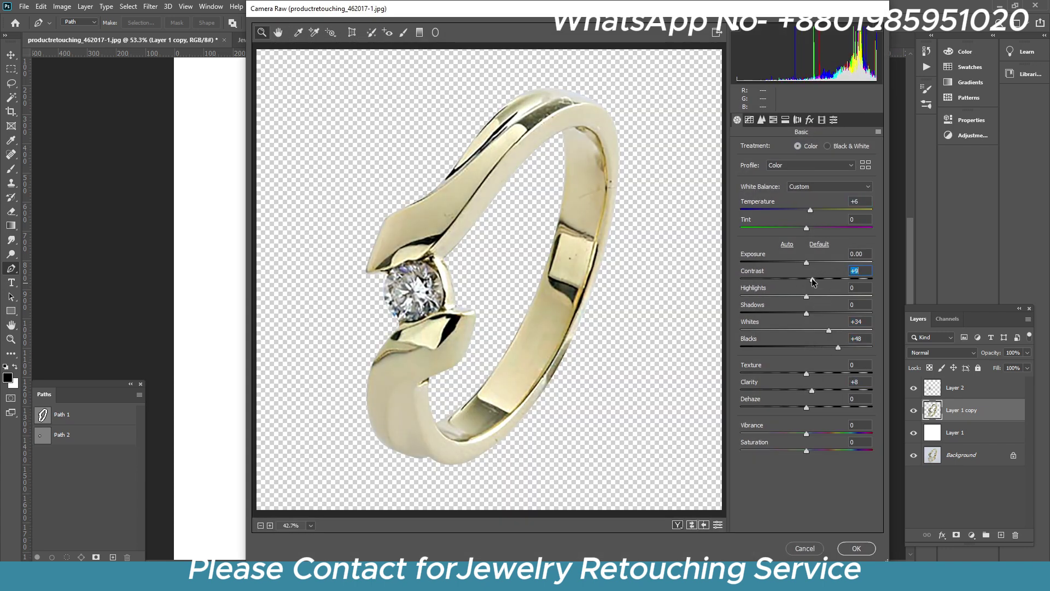
- Set Luminance noise reduction to 58 and apply the Camera Raw adjustments
left_click(761, 120)
left_click_drag(741, 256, 817, 256)
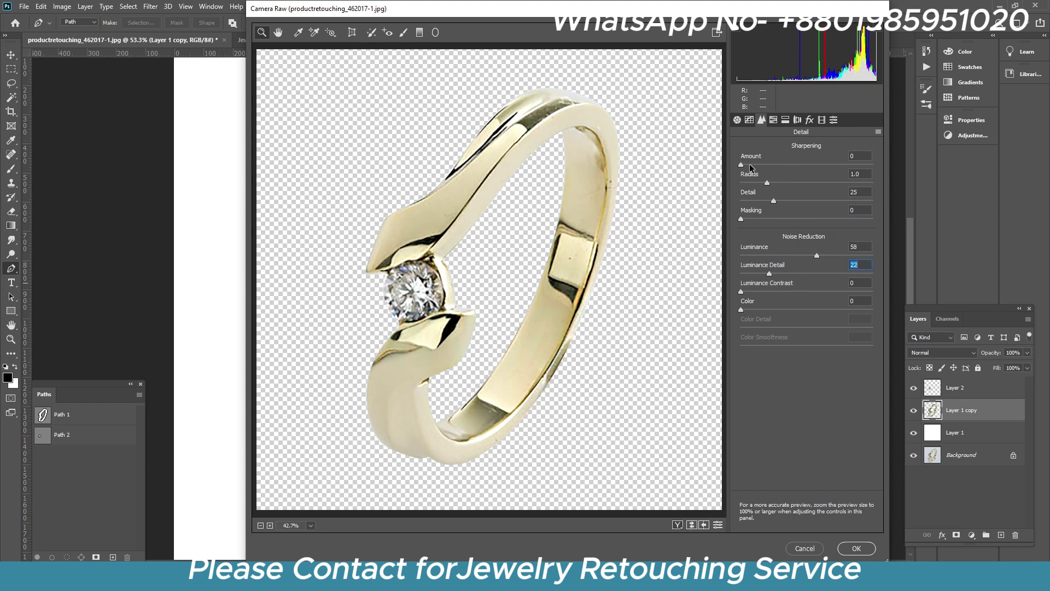
left_click(867, 547)
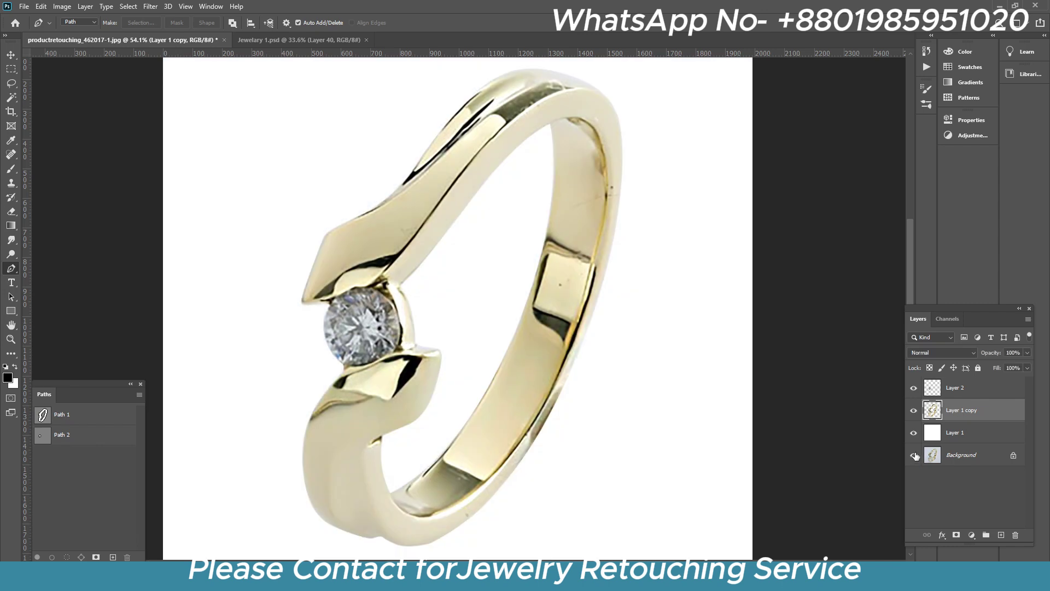
- Fit the image in the window and switch to the Mixer Brush for smoothing edges
scroll(473, 150, "up", 3)
key("ctrl+0")
scroll(436, 182, "up", 3)
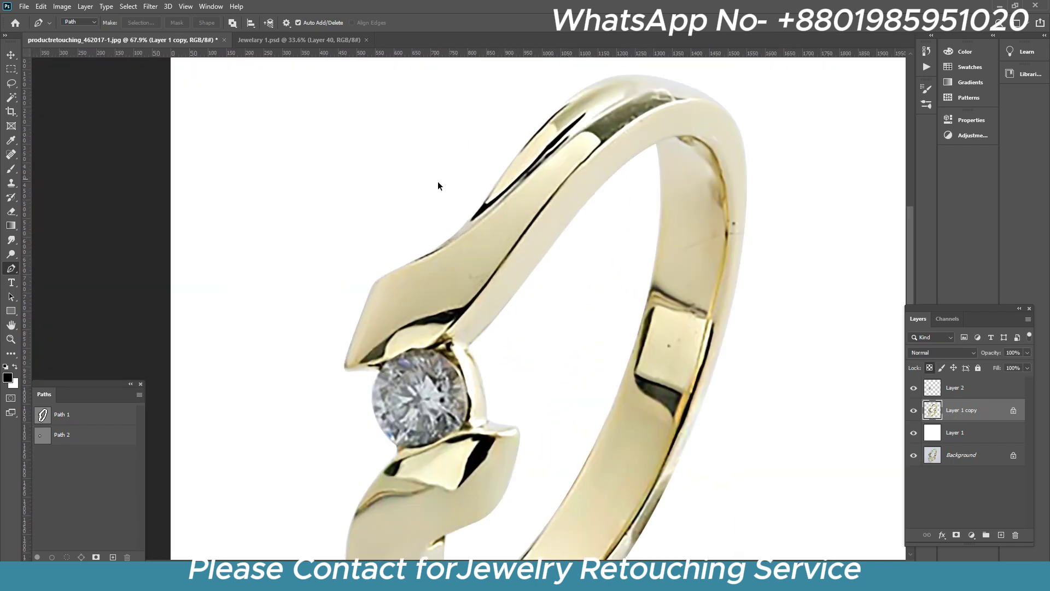
scroll(290, 368, "up", 1)
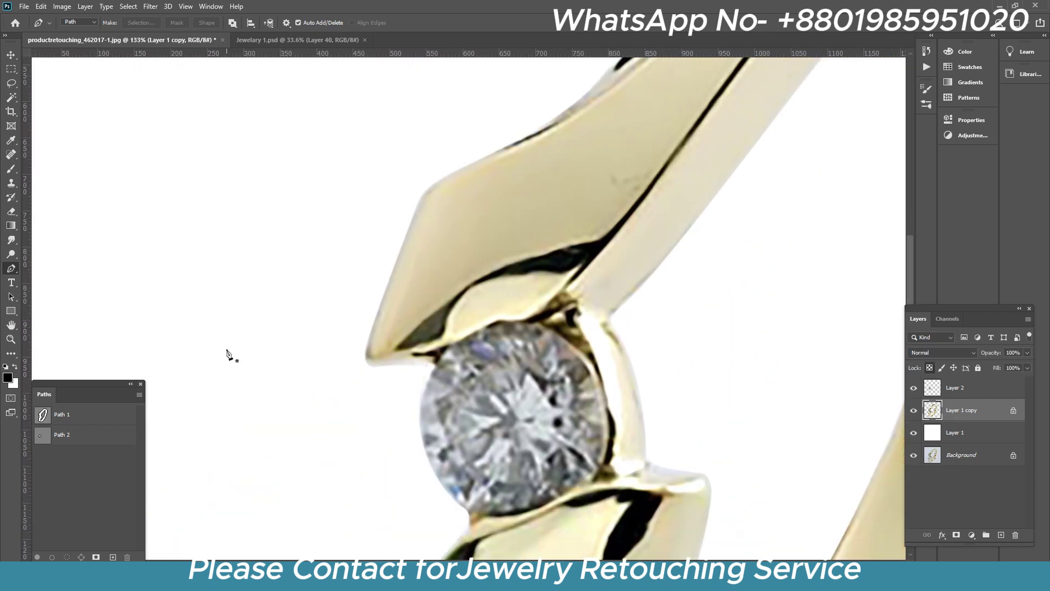
right_click(11, 168)
left_click(99, 200)
scroll(348, 363, "up", 3)
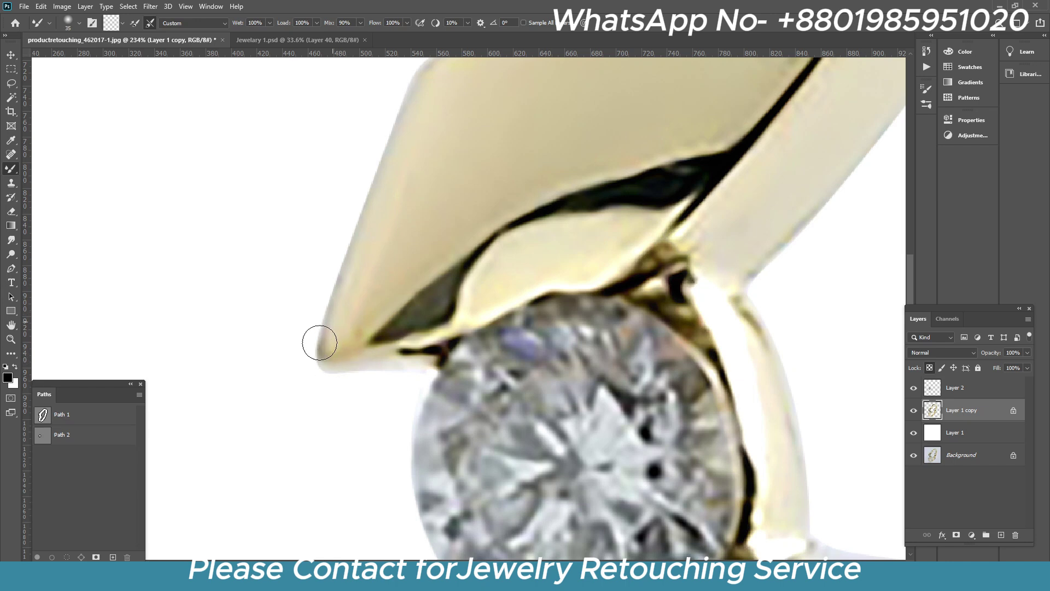
scroll(319, 343, "down", 1)
scroll(377, 259, "up", 1)
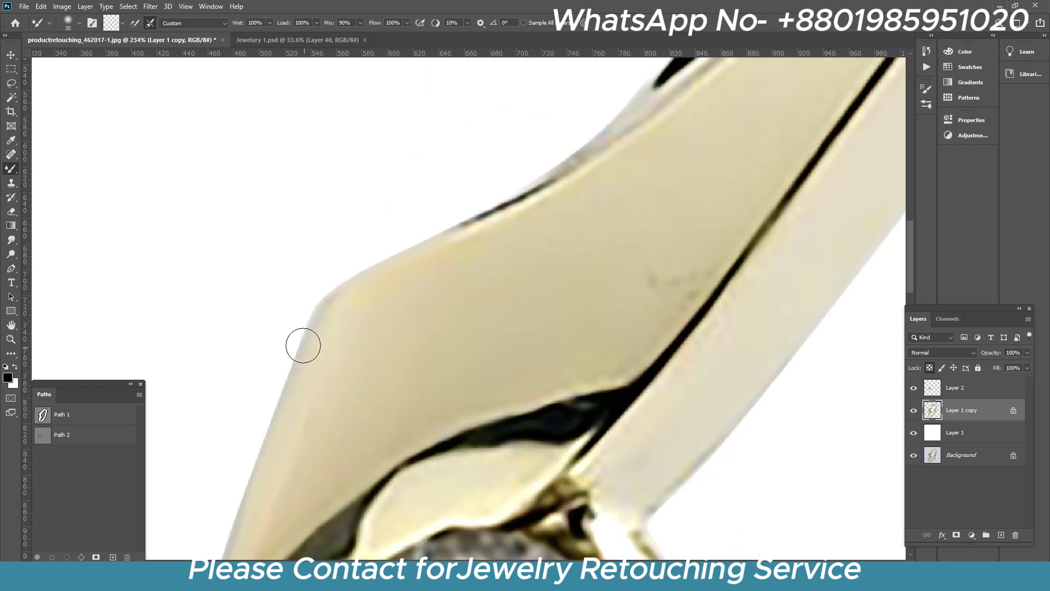
scroll(407, 263, "up", 3)
- Blend the ring band's upper edge and lower-left edge with the Mixer Brush
mouse_move(480, 265)
left_mouse_down()
mouse_move(540, 192)
mouse_move(378, 348)
mouse_move(422, 347)
mouse_move(352, 368)
mouse_move(457, 311)
left_mouse_up()
mouse_move(590, 218)
left_mouse_down()
mouse_move(503, 268)
mouse_move(483, 351)
left_mouse_up()
scroll(483, 352, "down", 2)
mouse_move(572, 232)
left_mouse_down()
mouse_move(326, 344)
mouse_move(282, 389)
left_mouse_up()
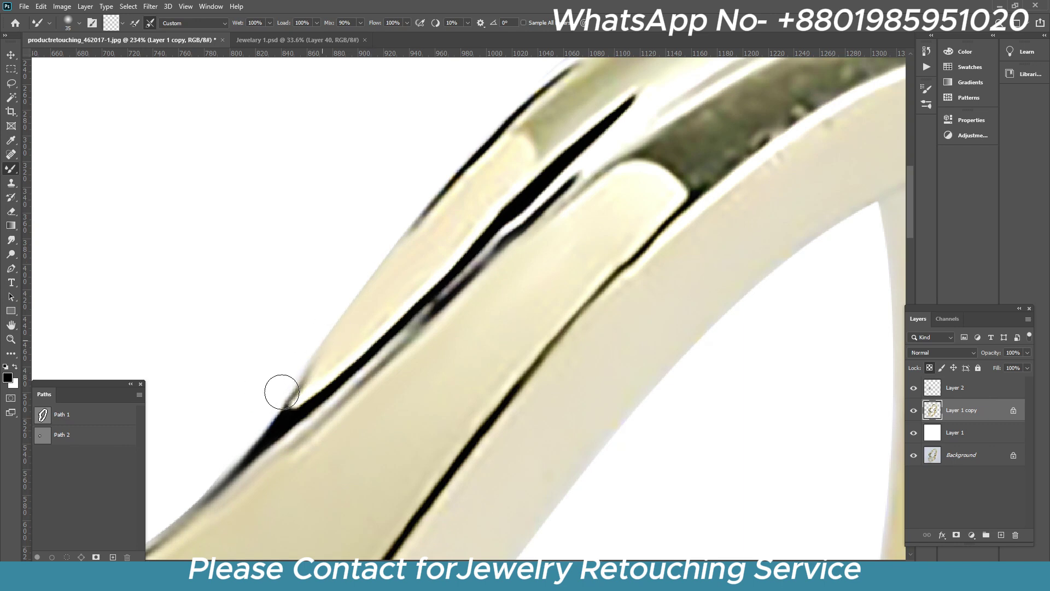
left_click_drag(530, 290, 556, 317)
scroll(556, 317, "up", 1)
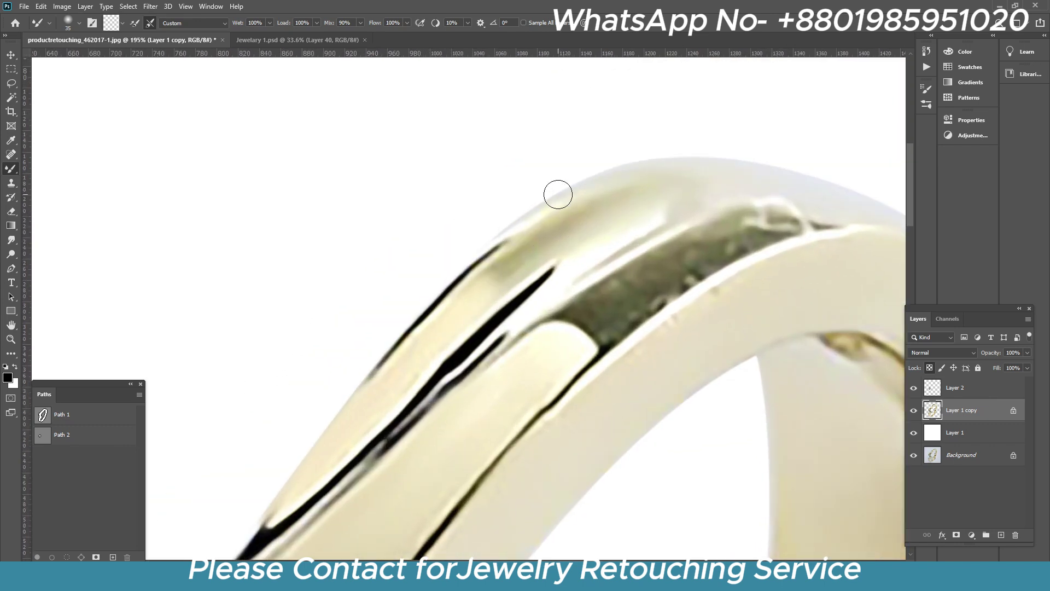
- Smooth the dark shadow edge under the top band, then enlarge the brush
left_click_drag(557, 192, 516, 283)
scroll(515, 283, "down", 1)
left_click_drag(374, 363, 305, 264)
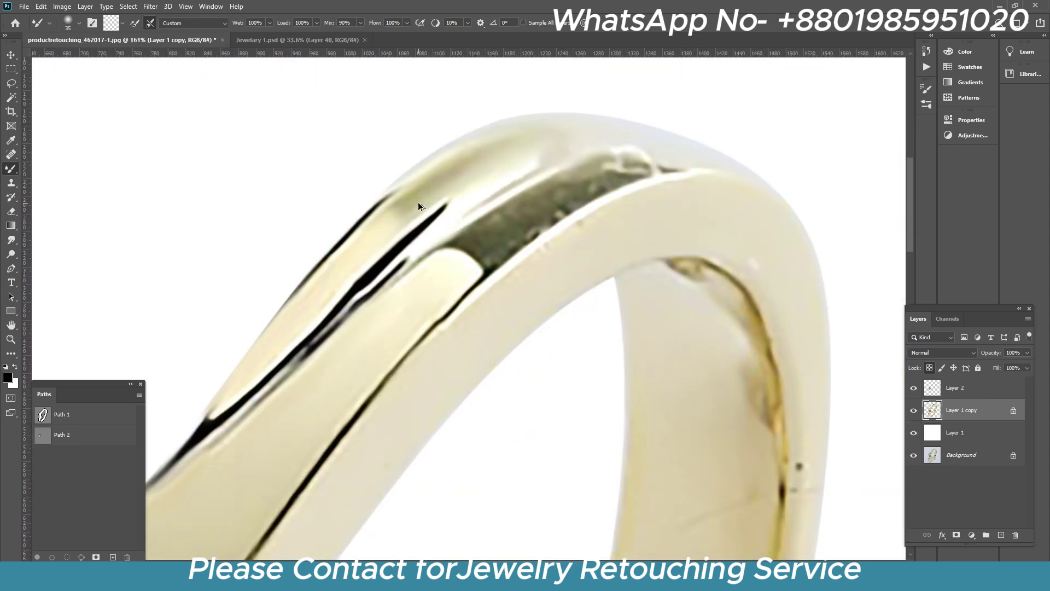
scroll(525, 164, "up", 1)
scroll(463, 232, "down", 3)
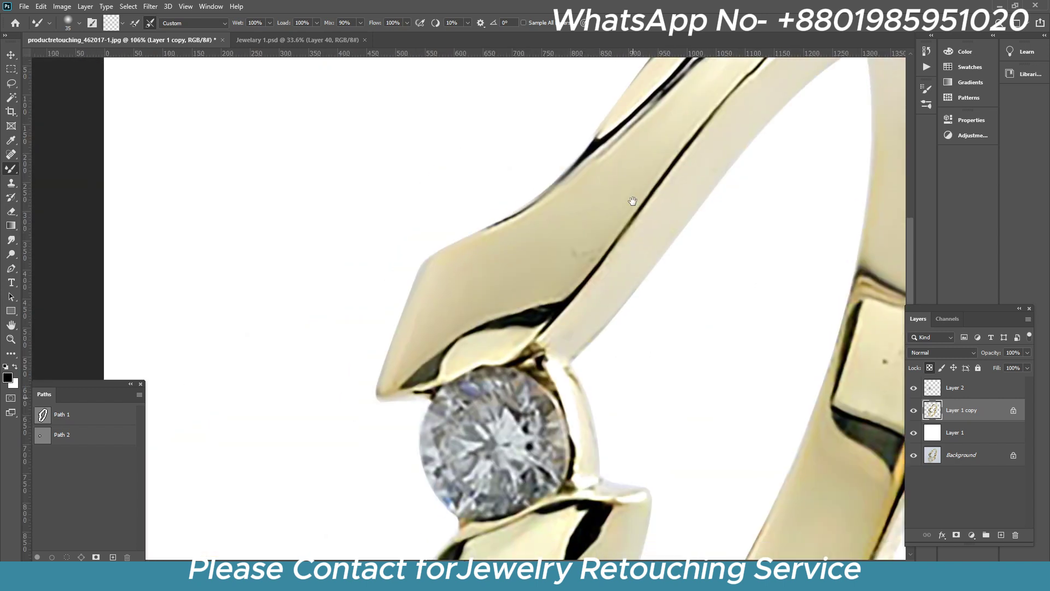
scroll(549, 283, "up", 3)
scroll(586, 292, "down", 2)
scroll(516, 236, "up", 2)
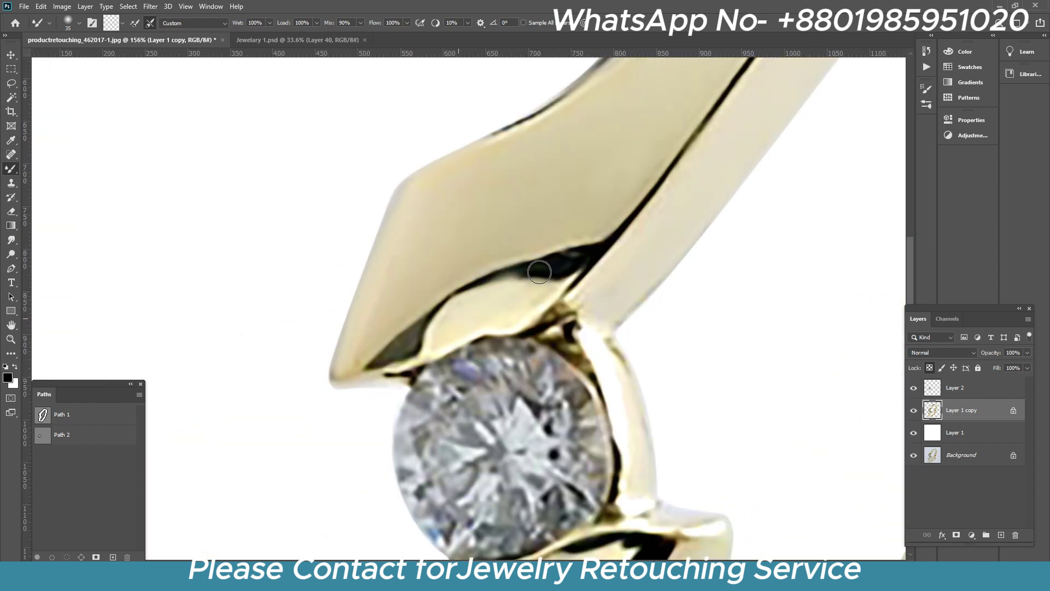
left_click_drag(587, 256, 385, 379)
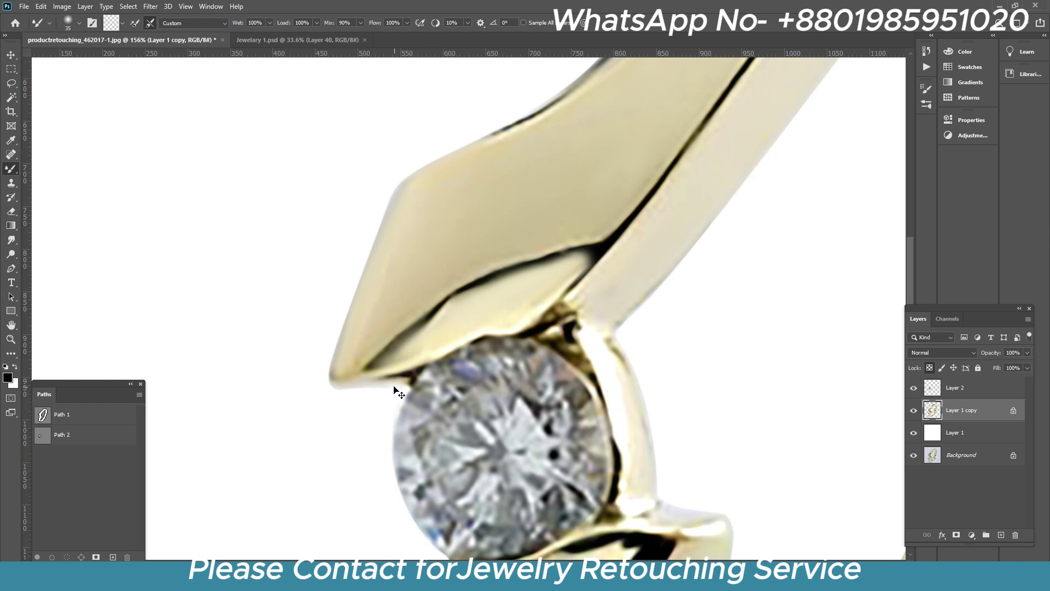
scroll(542, 367, "right", 3)
key("bracketright")
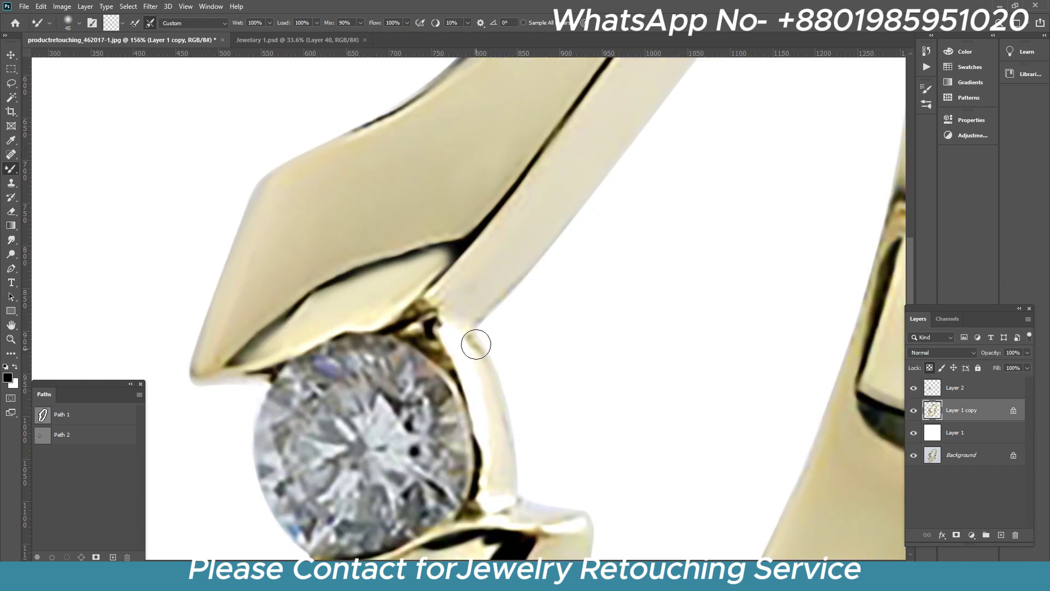
- Save the document as a Photoshop PSD on the computer, replacing the existing file
scroll(472, 349, "up", 1)
scroll(499, 328, "up", 1)
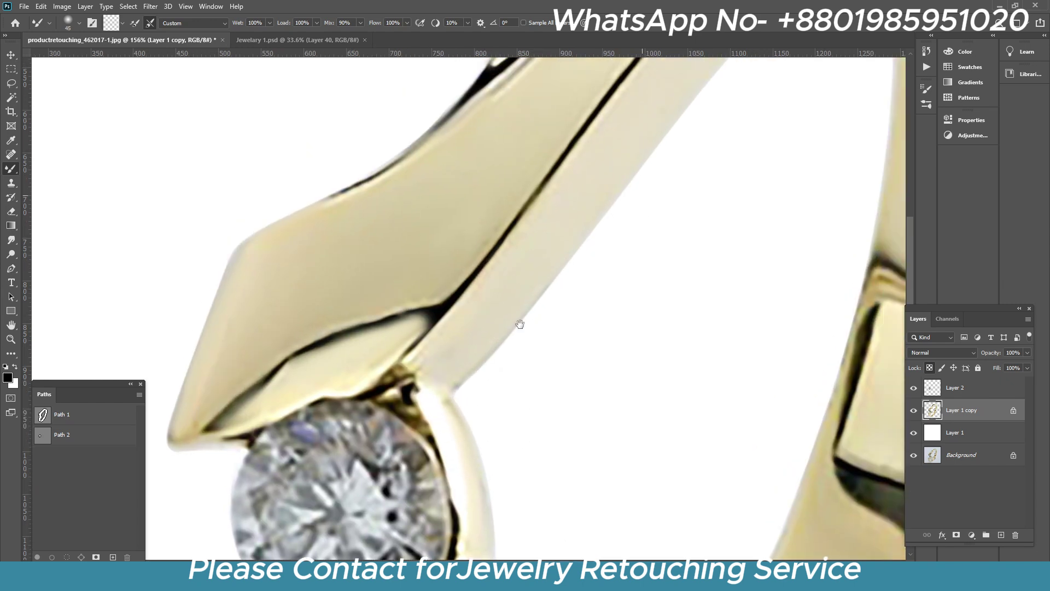
scroll(515, 322, "up", 5)
scroll(497, 291, "right", 5)
scroll(474, 250, "down", 3)
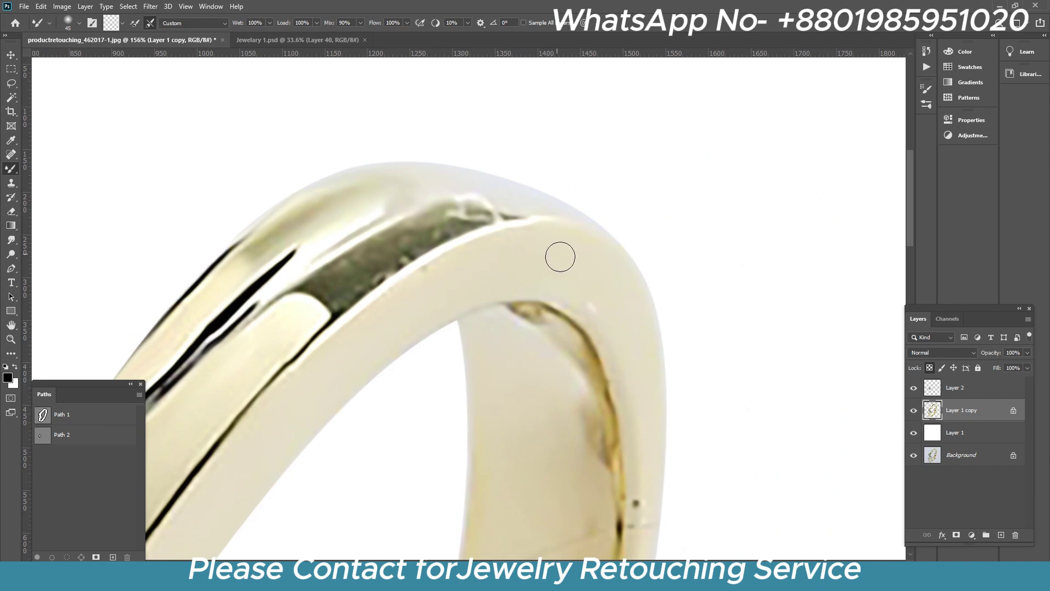
scroll(602, 350, "down", 2)
scroll(610, 370, "down", 2)
key("ctrl+s")
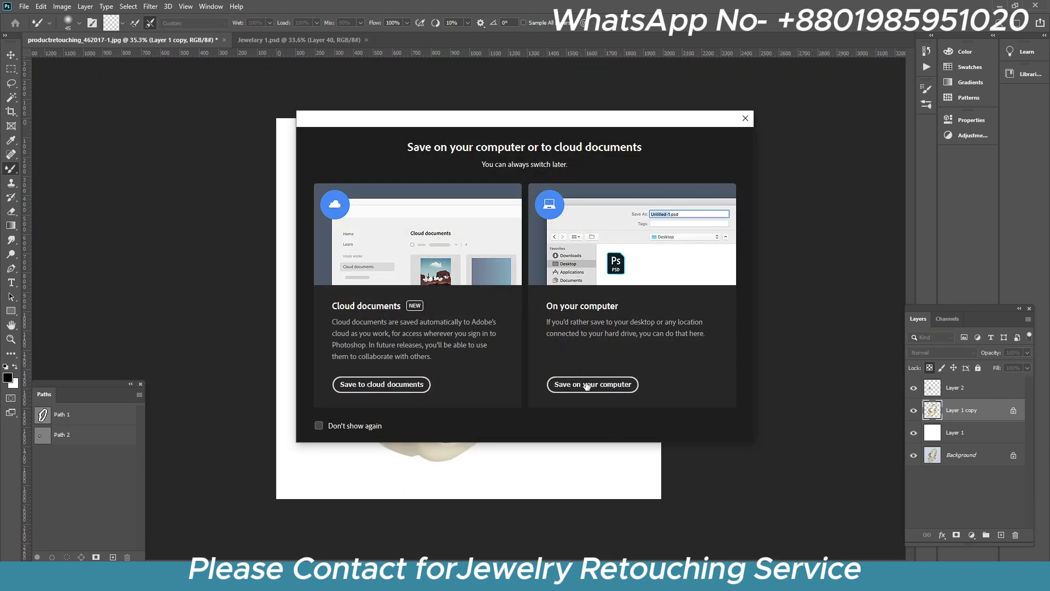
left_click(585, 388)
left_click(957, 550)
left_click(552, 291)
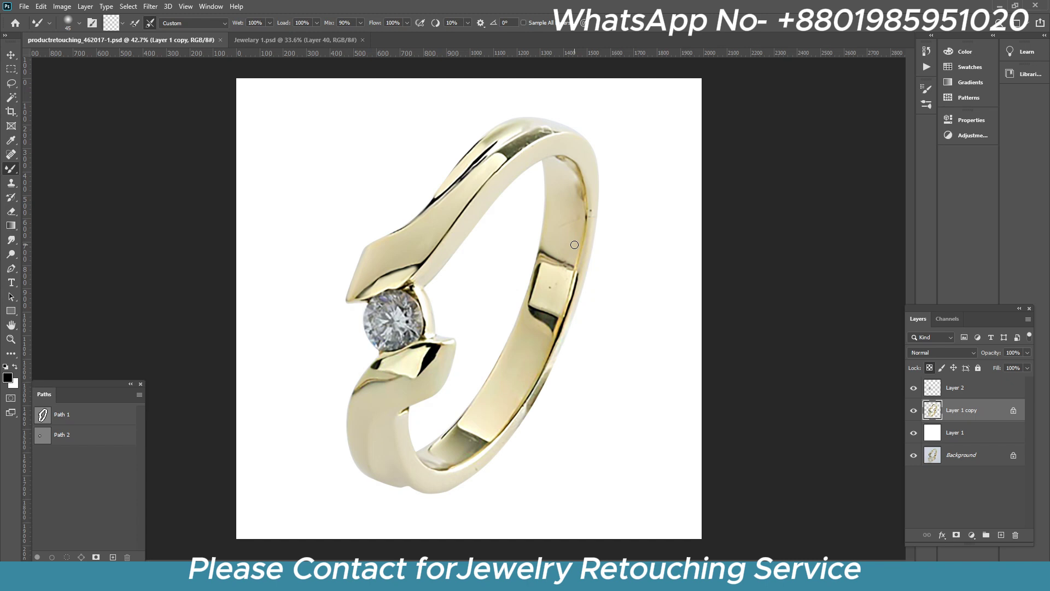
- Zoom in and blend the dark edges below, beside and above the diamond setting facet
scroll(574, 245, "up", 1)
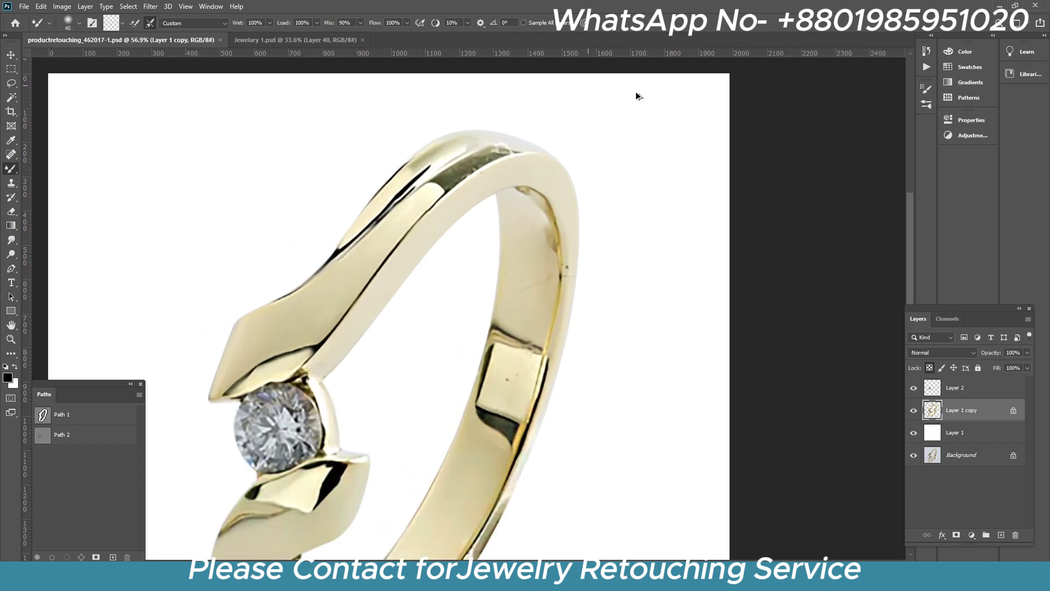
scroll(546, 219, "up", 1)
scroll(492, 197, "up", 1)
scroll(458, 181, "up", 1)
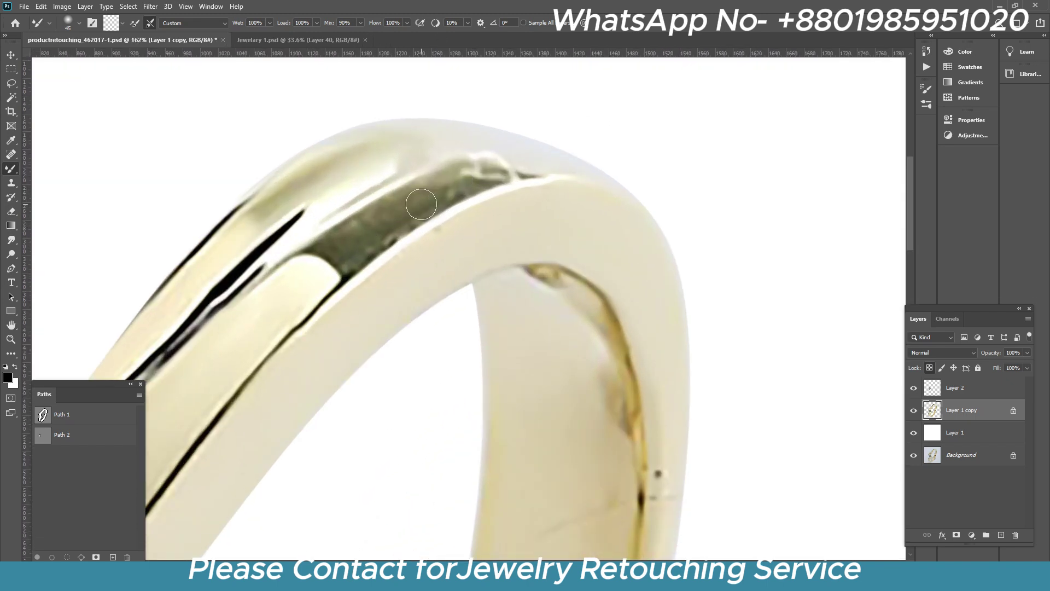
scroll(427, 164, "down", 1)
scroll(410, 139, "up", 1)
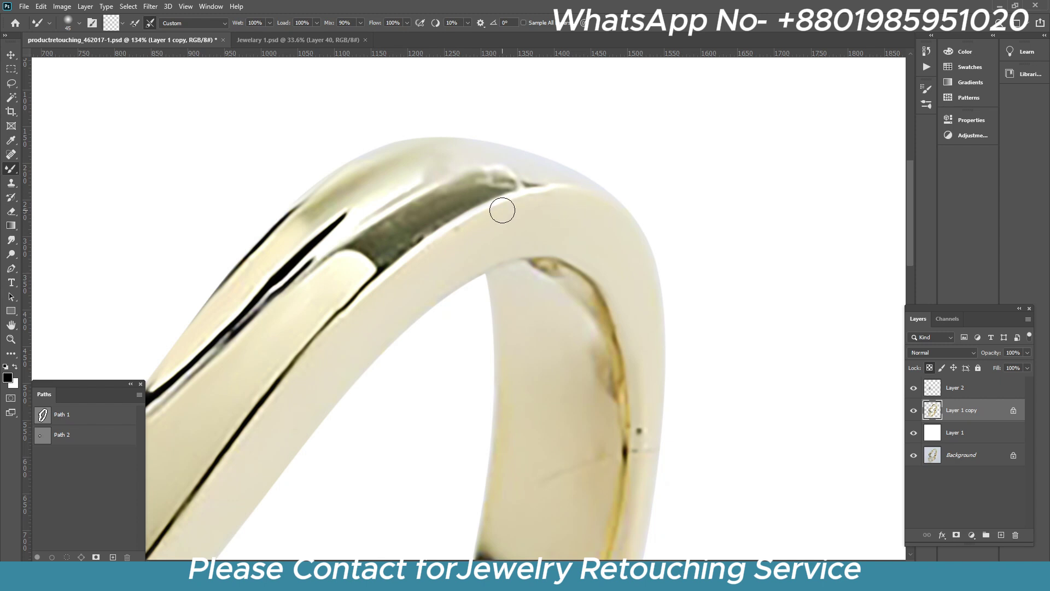
scroll(656, 273, "down", 3)
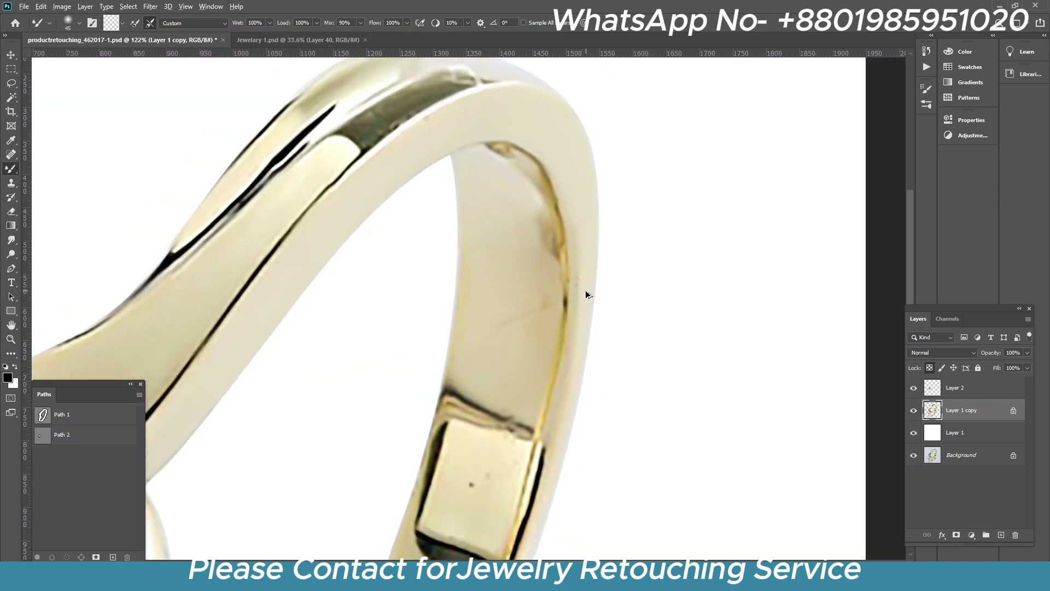
scroll(578, 334, "up", 1)
scroll(472, 419, "up", 2)
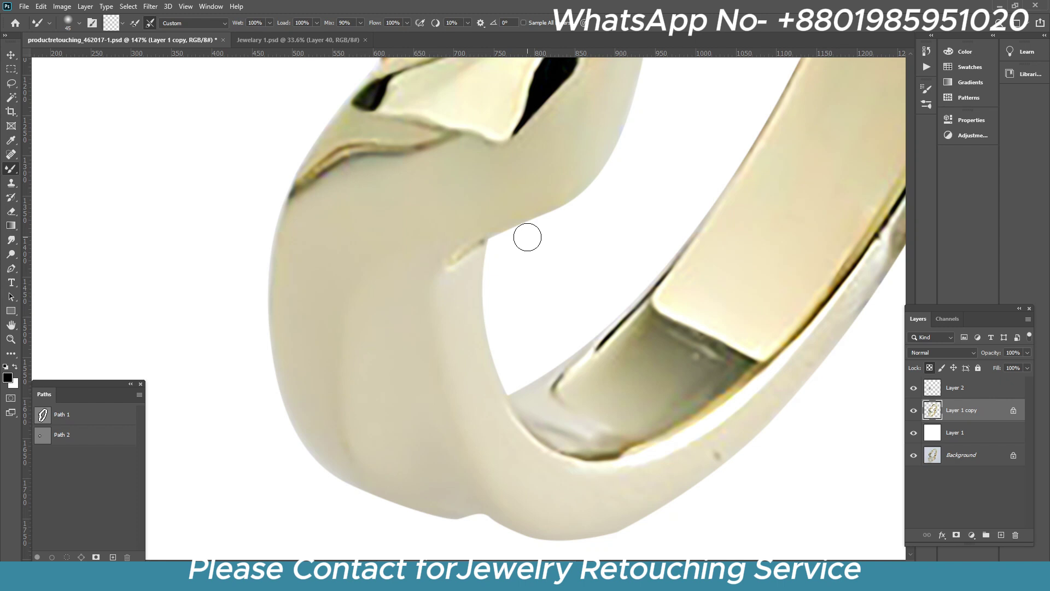
scroll(450, 241, "down", 1)
scroll(469, 362, "down", 2)
scroll(423, 230, "up", 2)
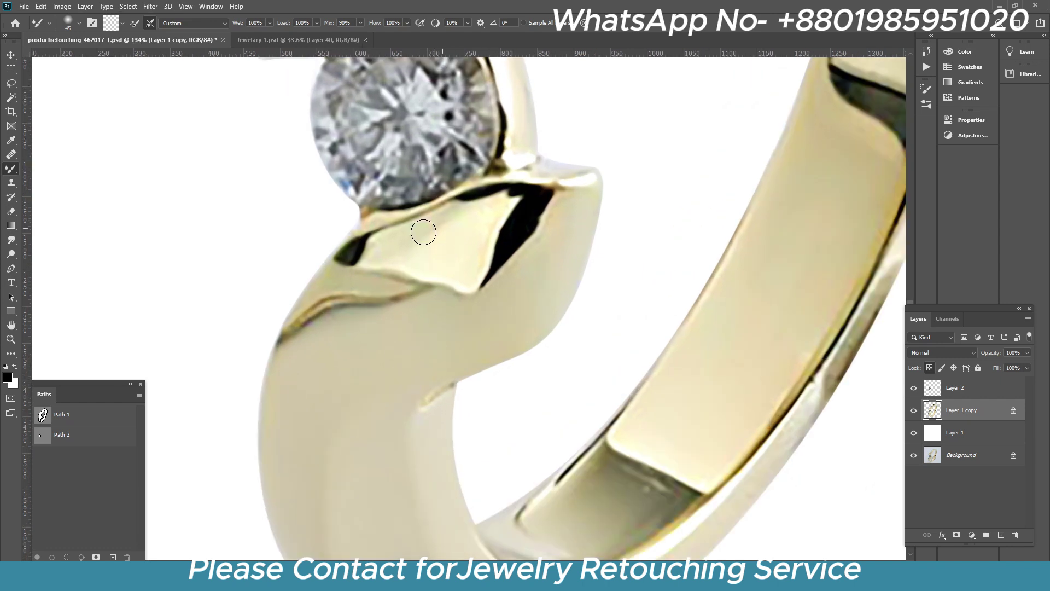
left_click_drag(371, 273, 445, 282)
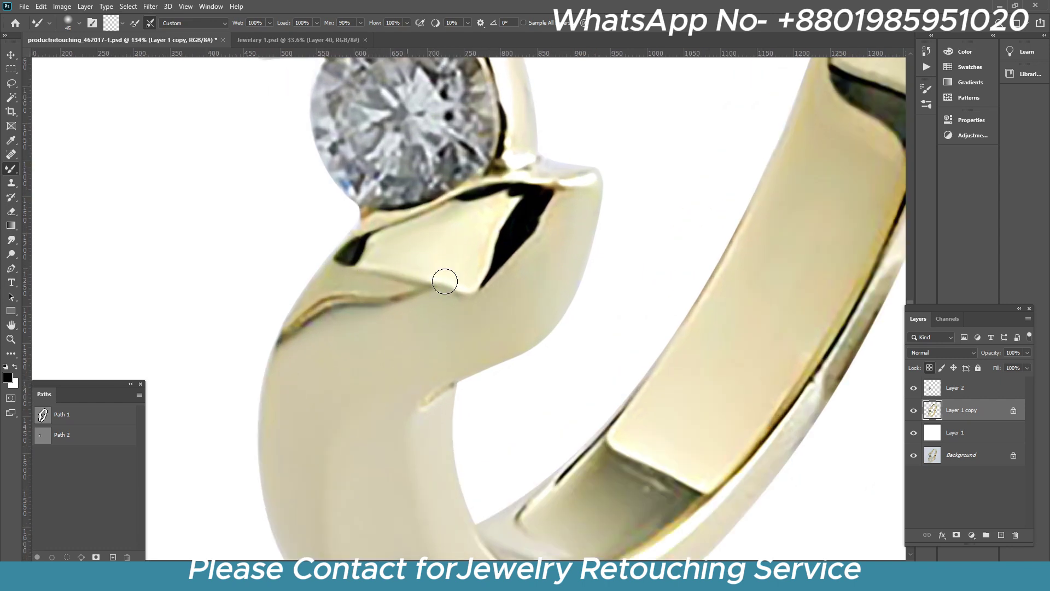
left_click_drag(493, 220, 478, 280)
left_click_drag(566, 189, 630, 189)
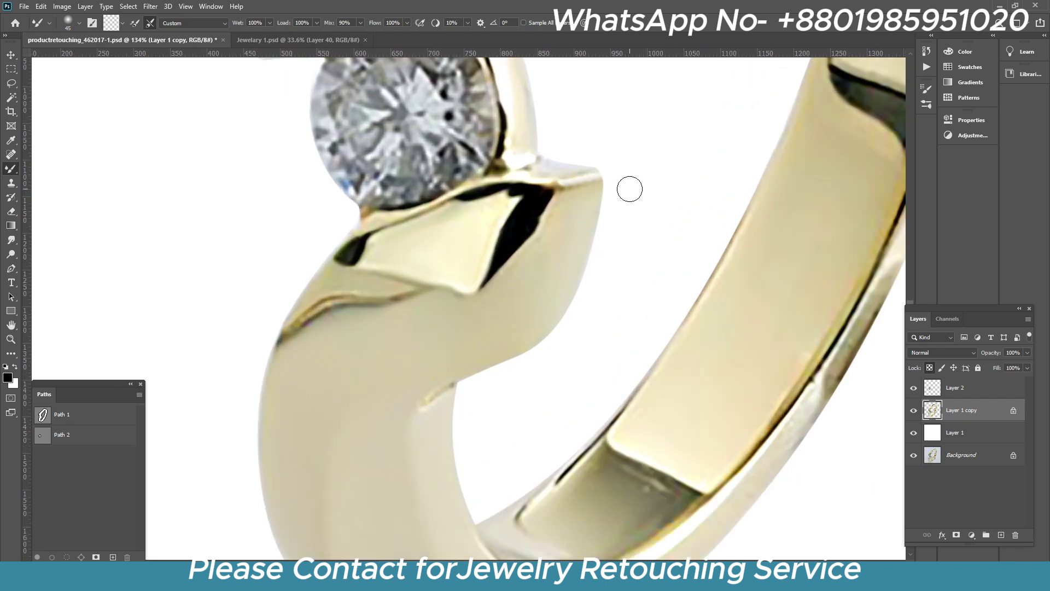
- Smooth the blotchy highlights within the inner band shadow
scroll(616, 187, "down", 1)
scroll(532, 183, "up", 1)
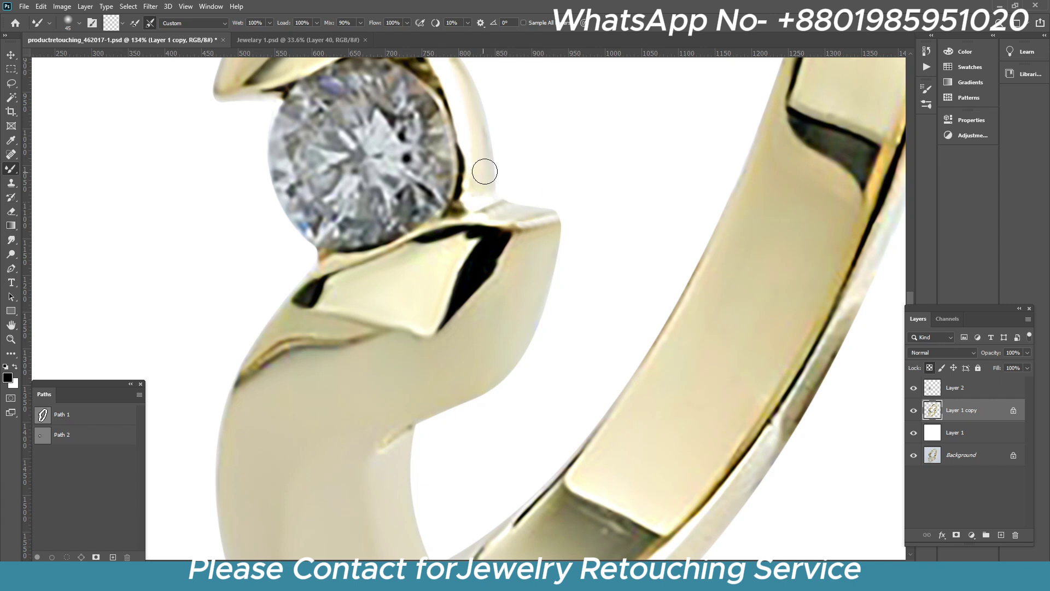
scroll(479, 205, "down", 1)
scroll(469, 158, "up", 1)
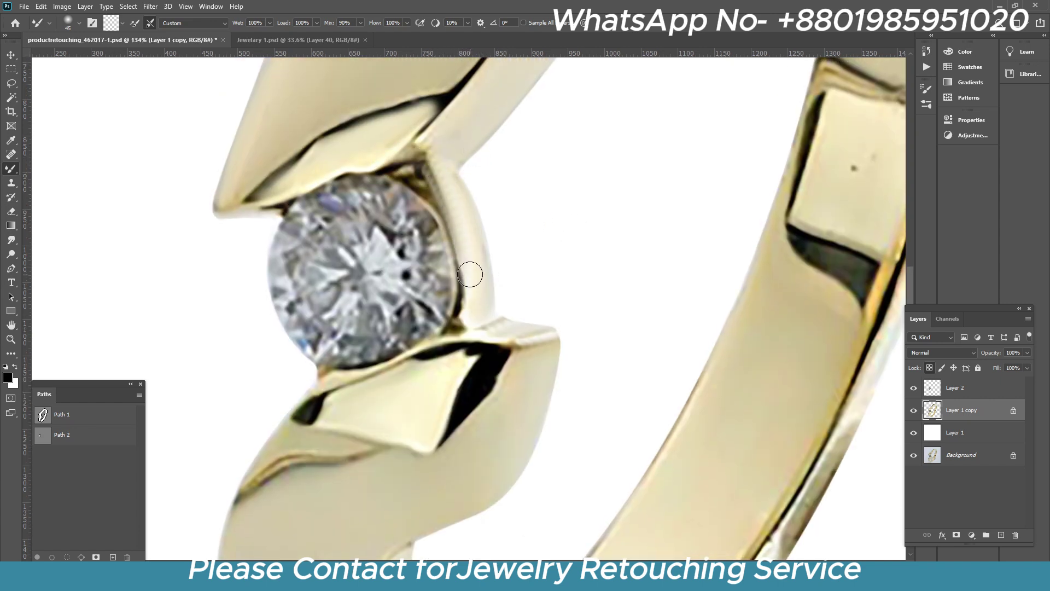
scroll(536, 246, "down", 1)
scroll(537, 245, "up", 1)
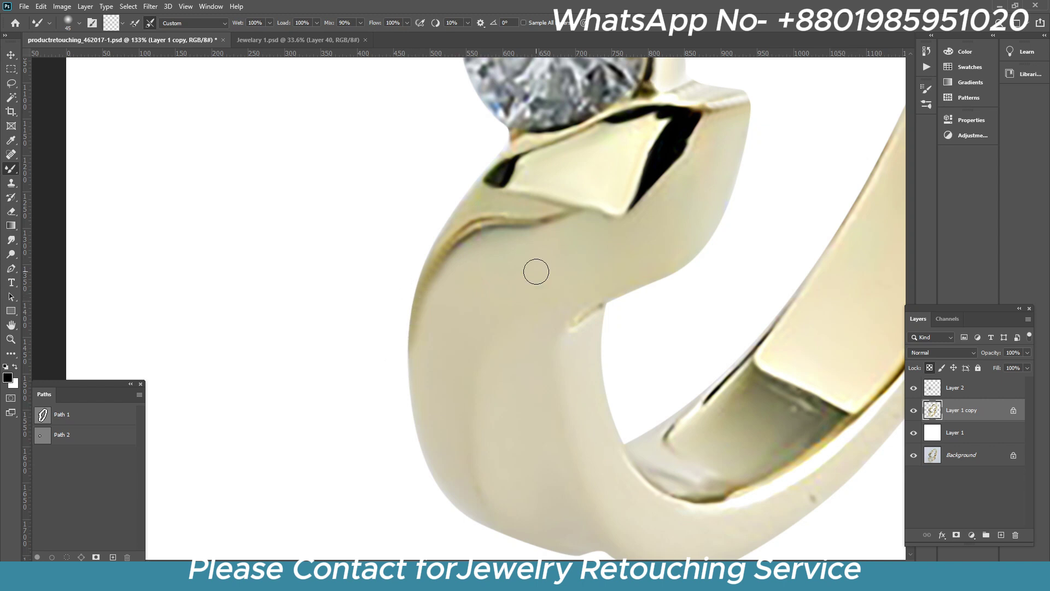
scroll(668, 218, "up", 1)
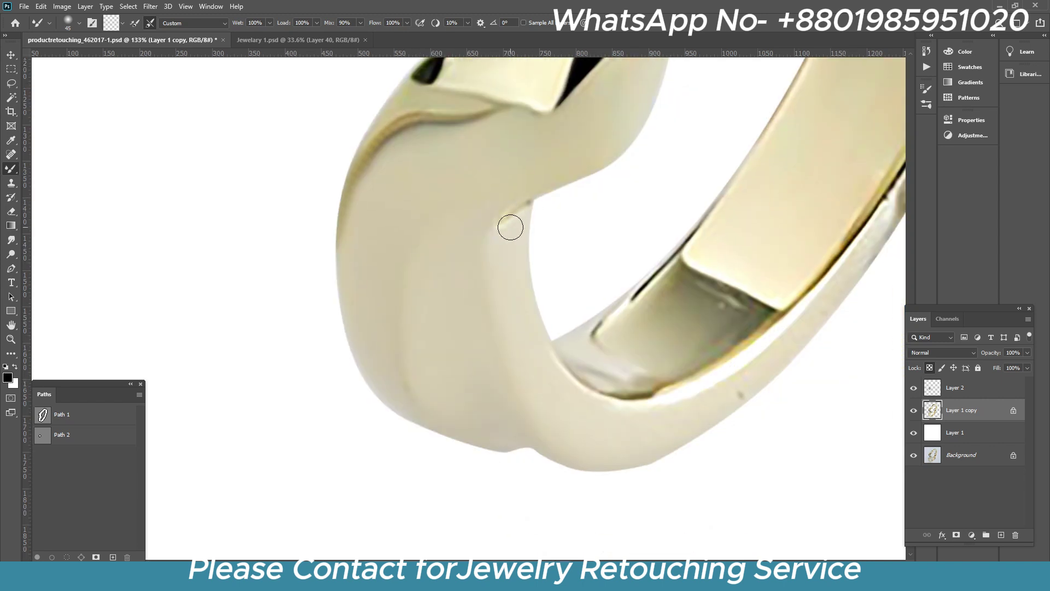
scroll(508, 227, "down", 2)
scroll(424, 410, "up", 3)
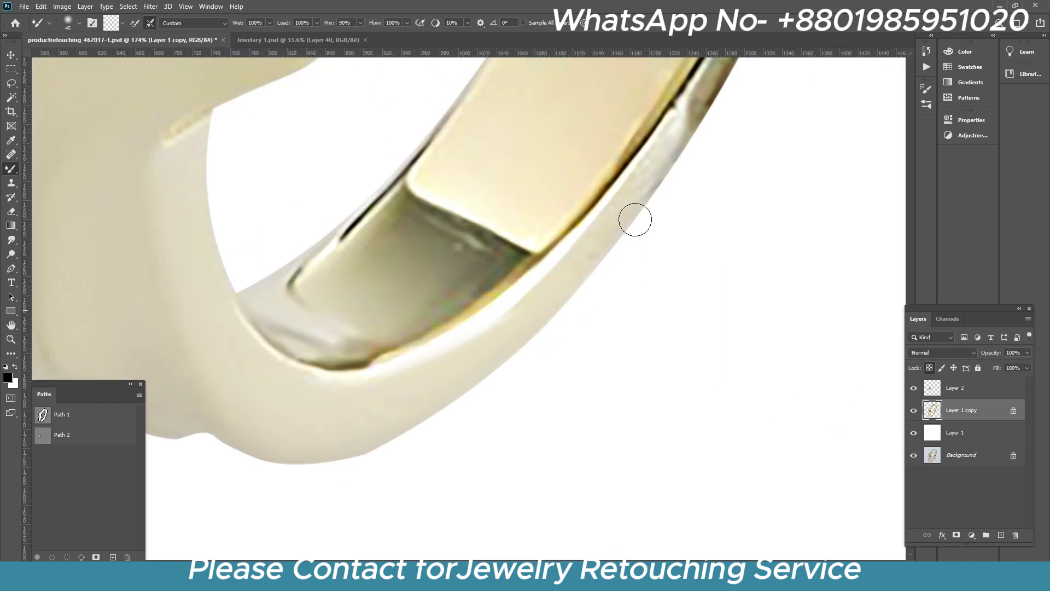
scroll(634, 220, "down", 2)
scroll(673, 356, "up", 1)
scroll(672, 356, "down", 1)
scroll(542, 411, "up", 3)
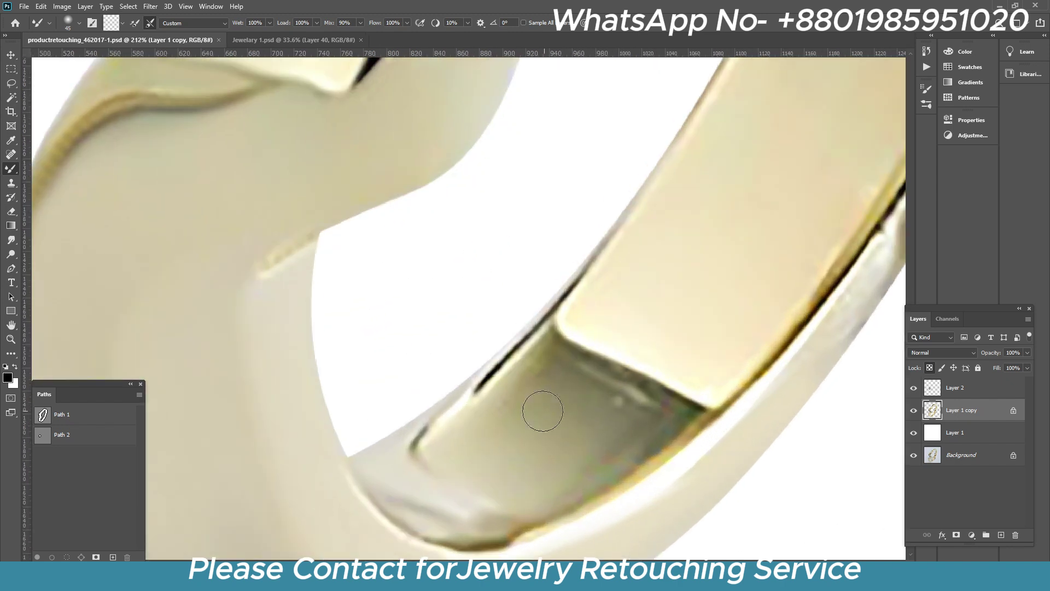
left_click_drag(542, 411, 612, 399)
mouse_move(547, 345)
left_mouse_down()
mouse_move(622, 386)
mouse_move(586, 462)
mouse_move(663, 426)
mouse_move(614, 415)
left_mouse_up()
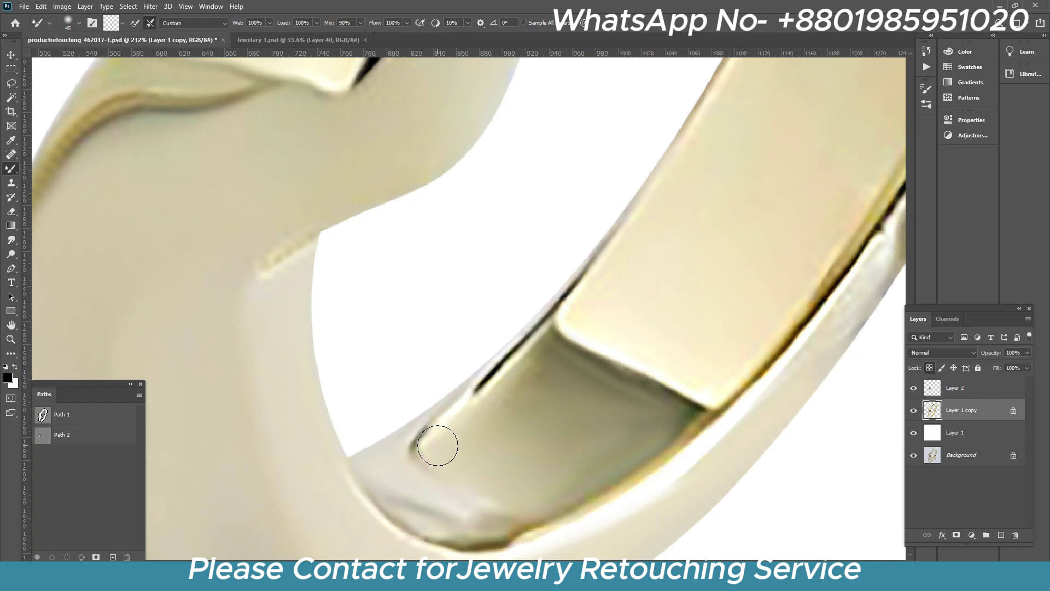
- Blend the bright inner bottom-edge highlight and smooth the ring's outer edge
scroll(423, 396, "down", 3)
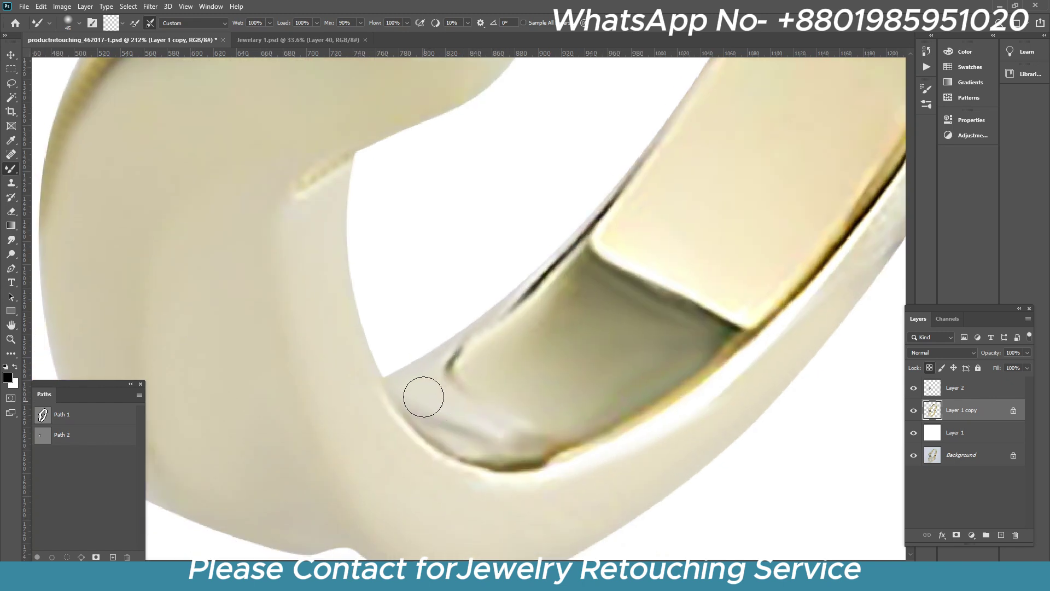
mouse_move(424, 396)
left_mouse_down()
mouse_move(492, 412)
mouse_move(445, 421)
mouse_move(578, 436)
left_mouse_up()
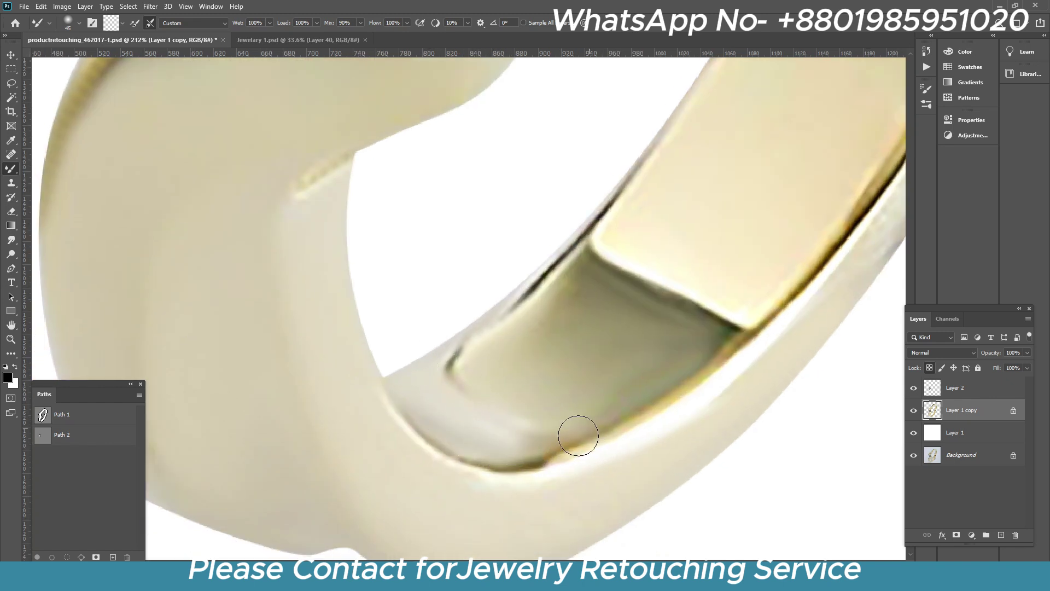
scroll(732, 387, "right", 2)
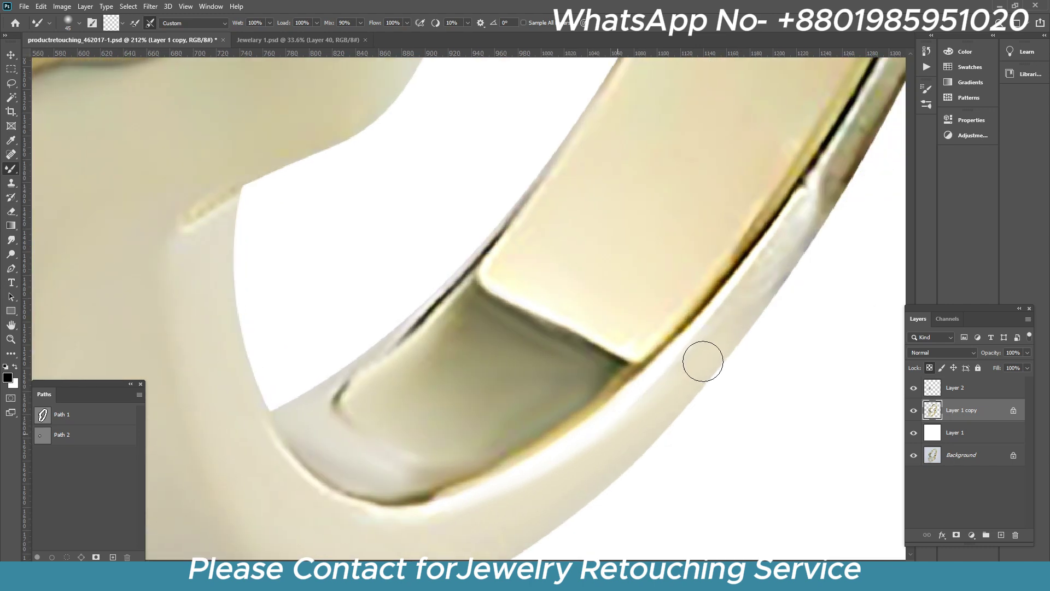
left_click_drag(703, 361, 797, 218)
scroll(797, 218, "right", 3)
left_click_drag(618, 384, 699, 248)
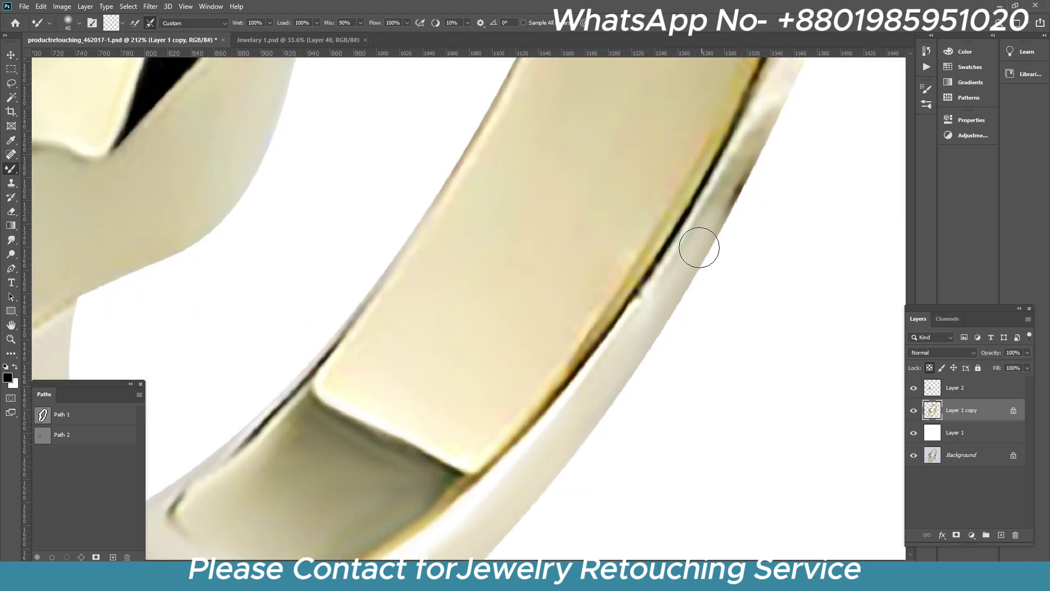
scroll(684, 284, "down", 3)
scroll(750, 181, "up", 2)
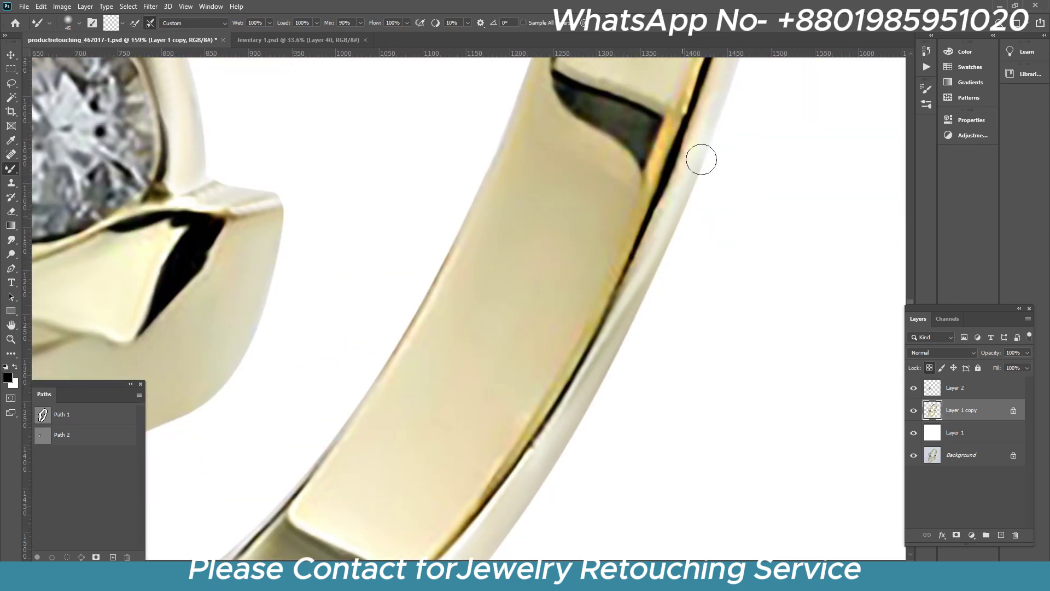
scroll(683, 251, "down", 3)
scroll(462, 399, "up", 3)
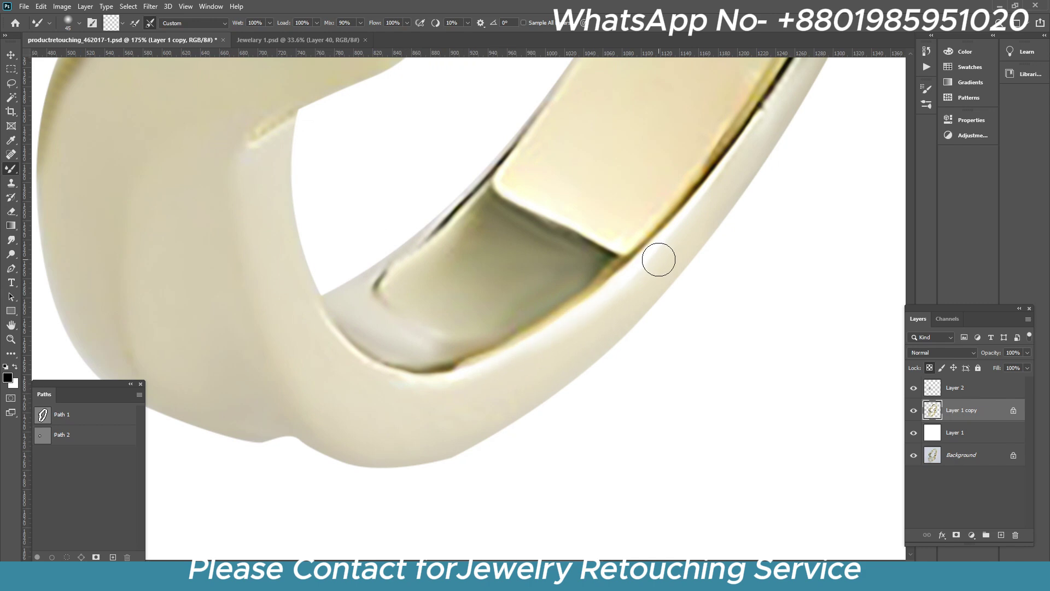
scroll(659, 259, "up", 3)
scroll(651, 268, "right", 3)
- Enlarge the Mixer Brush and blend the dark edge line of the ring band smooth
scroll(610, 348, "down", 5)
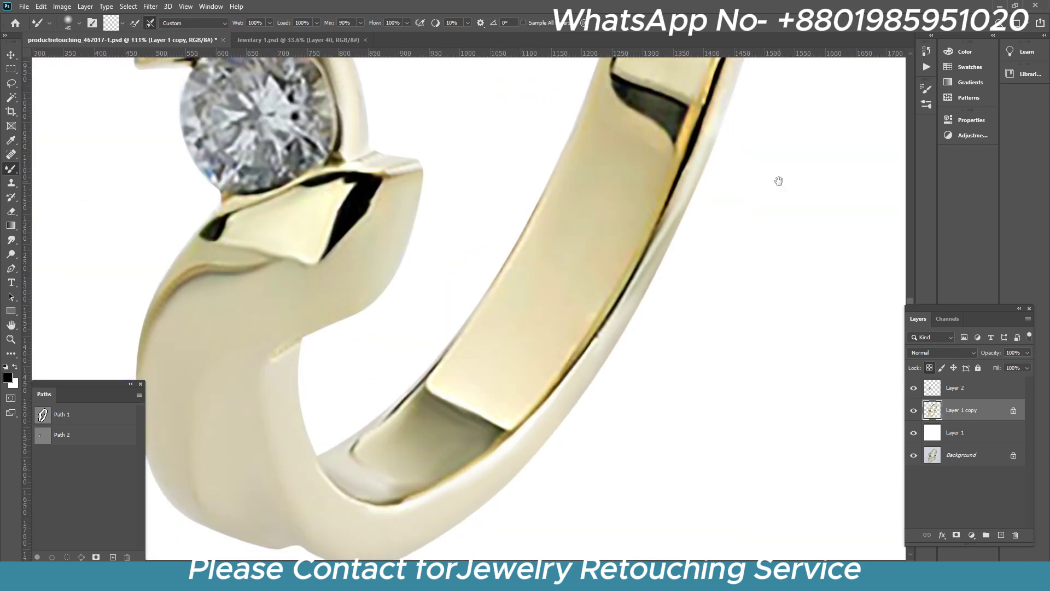
scroll(738, 346, "up", 2)
scroll(635, 201, "up", 2)
scroll(626, 279, "down", 3)
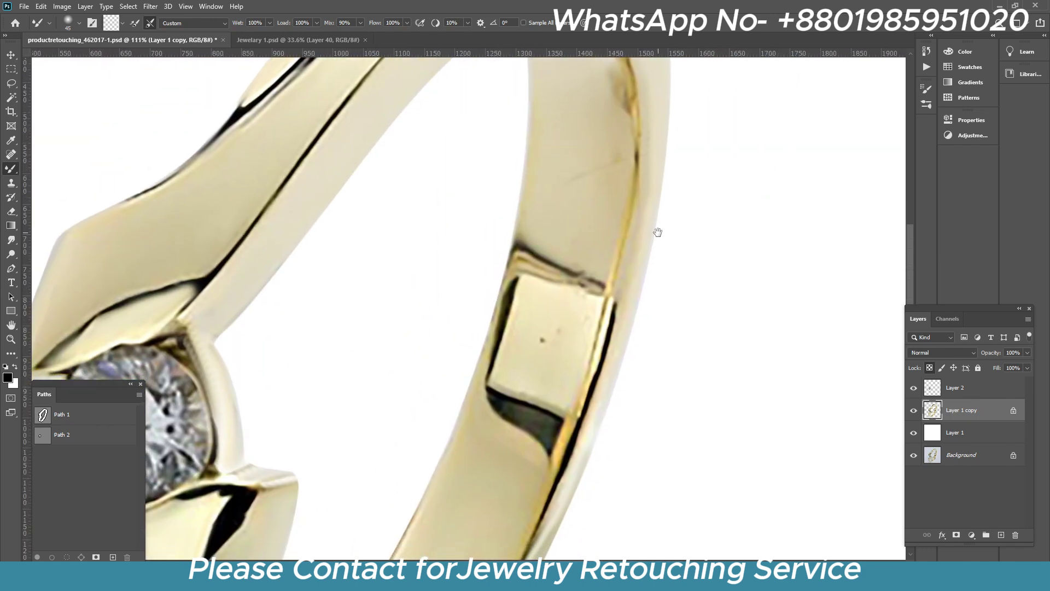
key("bracketright")
scroll(623, 346, "down", 2)
key("bracketright")
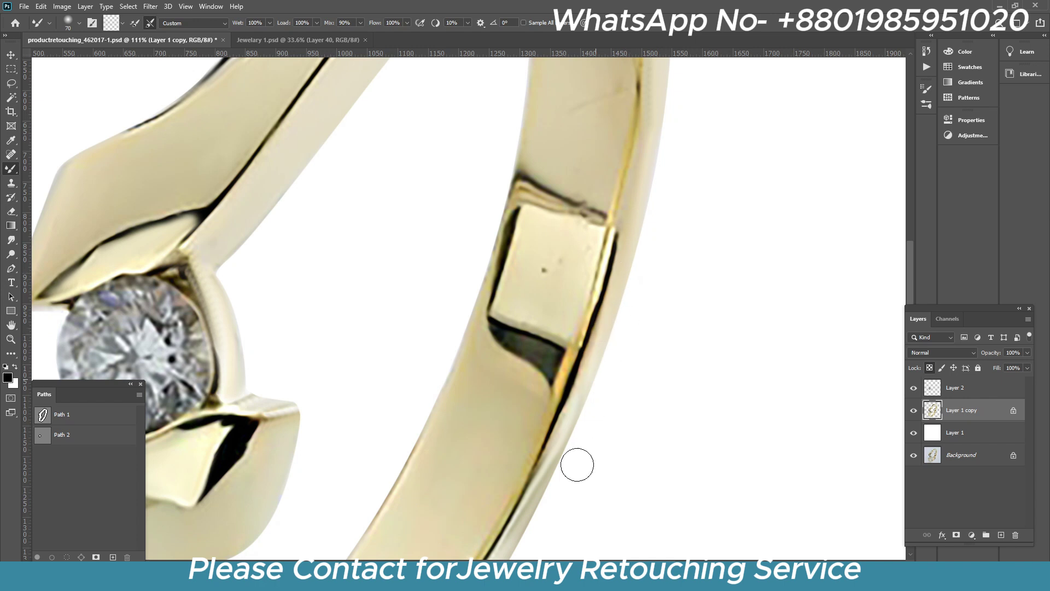
scroll(616, 288, "down", 3)
scroll(637, 257, "up", 3)
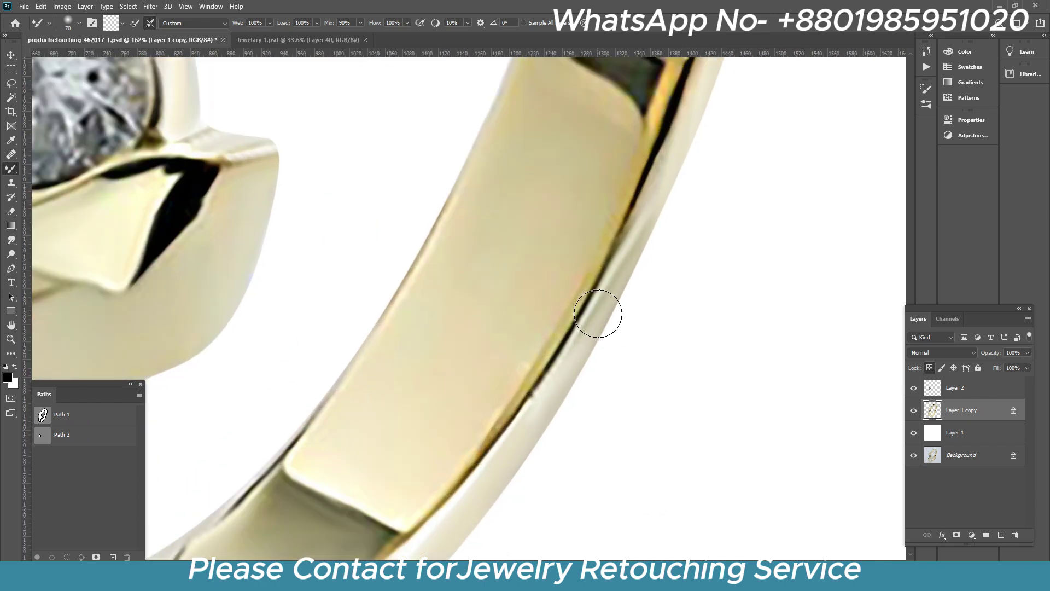
key("bracketright")
mouse_move(552, 387)
left_mouse_down()
mouse_move(614, 291)
mouse_move(673, 164)
mouse_move(642, 211)
mouse_move(642, 238)
mouse_move(603, 318)
left_mouse_up()
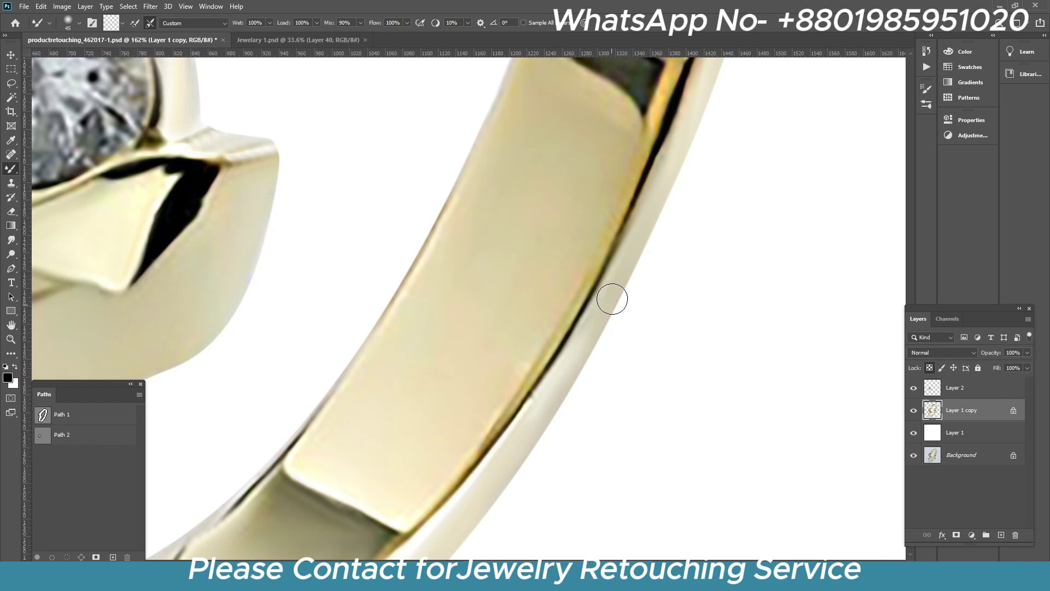
- Smooth and brighten the band's upper and lower inner edge with a progressively larger brush
scroll(614, 333, "down", 5)
scroll(684, 335, "up", 3)
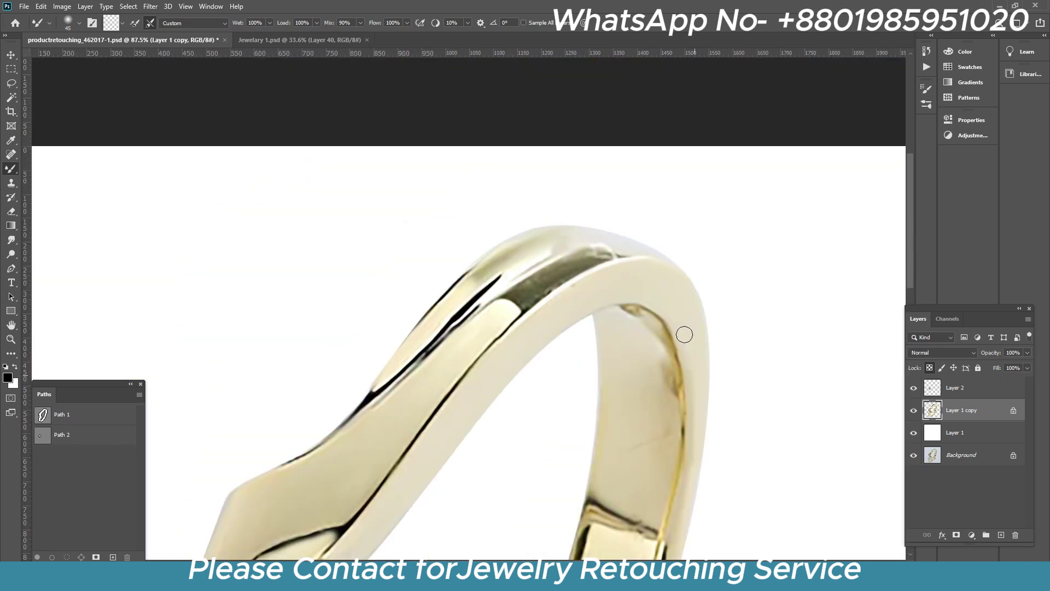
scroll(565, 267, "up", 2)
left_click_drag(630, 264, 639, 295)
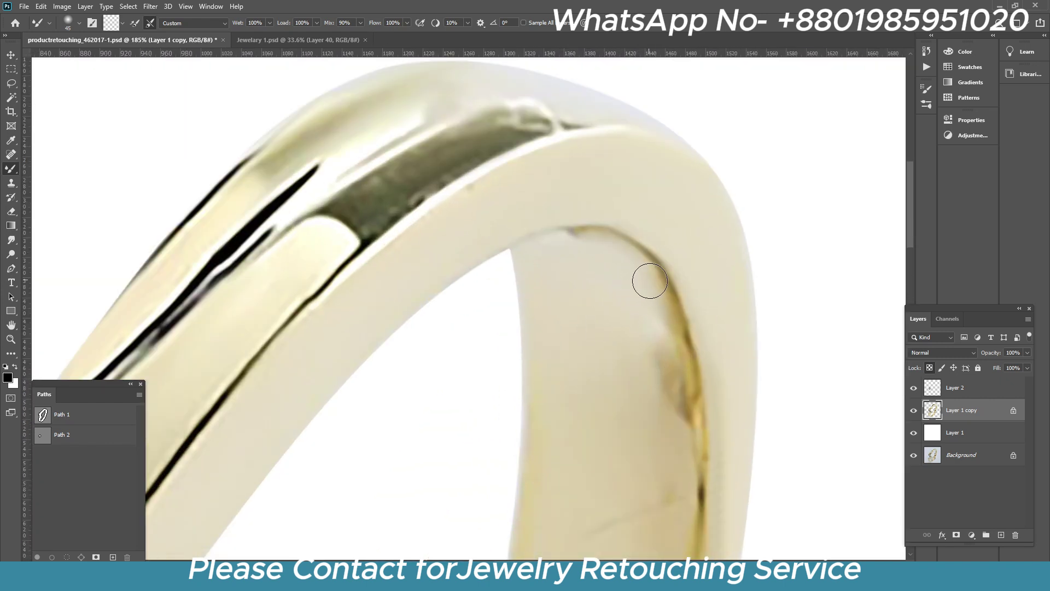
mouse_move(677, 381)
left_mouse_down()
mouse_move(637, 244)
mouse_move(654, 257)
left_mouse_up()
key("]")
key("]")
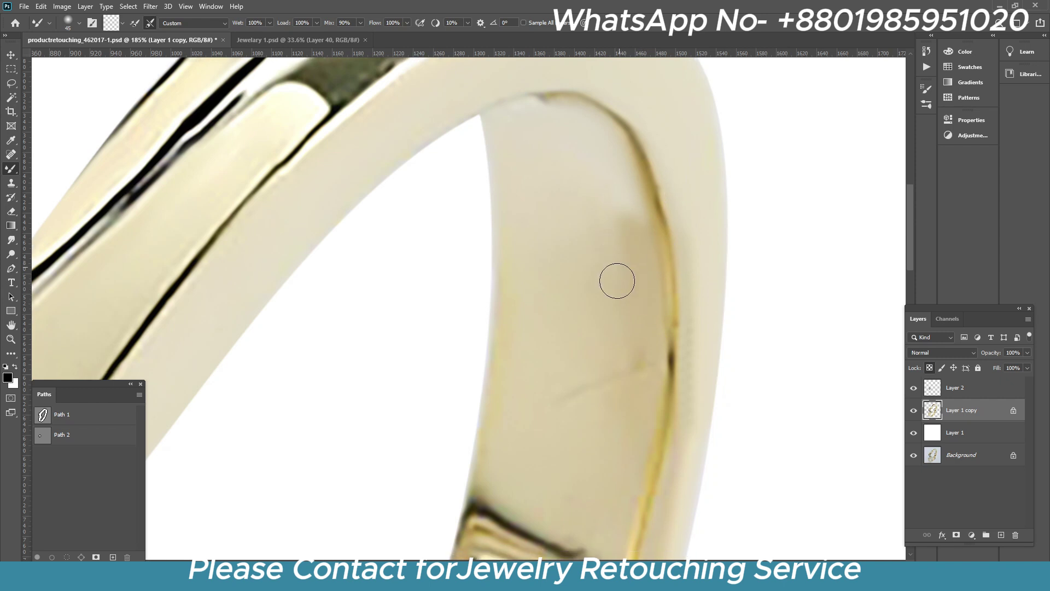
scroll(617, 279, "down", 1)
left_click_drag(625, 171, 617, 218)
key("]")
key("]")
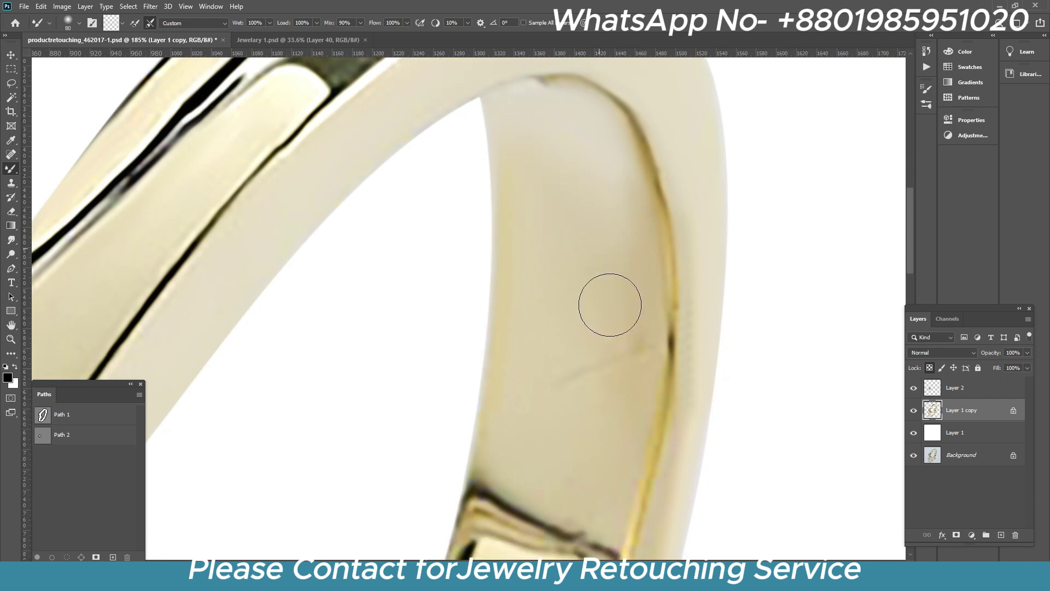
- Bring the ring's square setting into view and switch to the Pen tool
left_click_drag(676, 400, 726, 219)
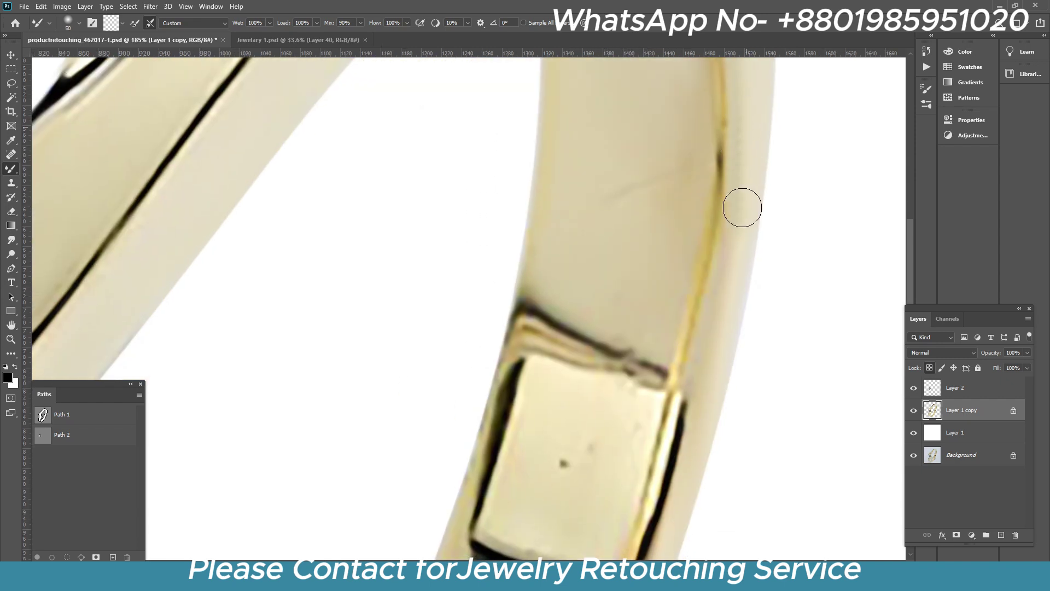
scroll(637, 243, "down", 5)
scroll(543, 364, "up", 1)
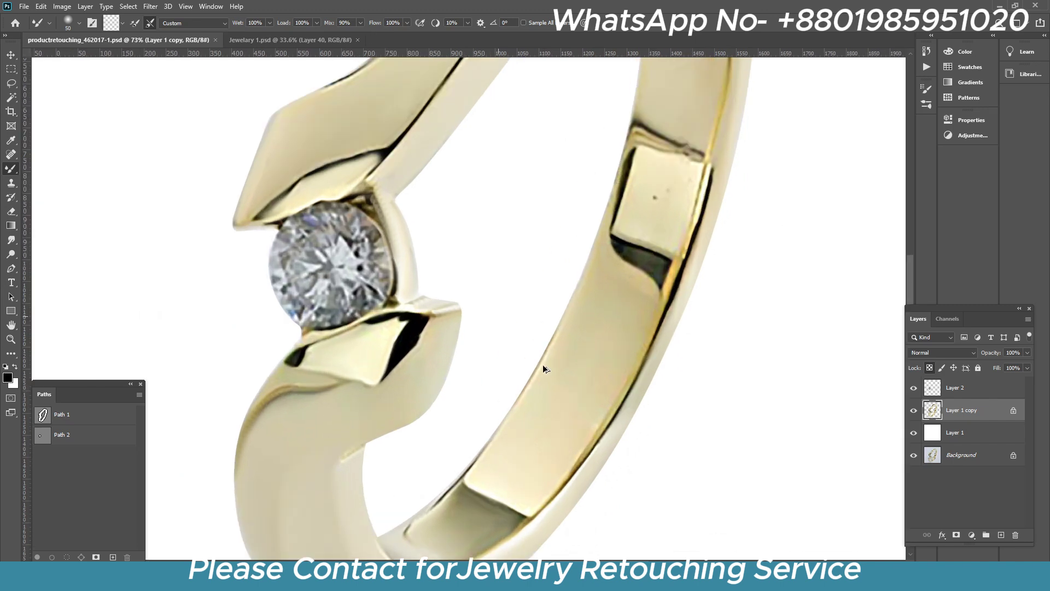
scroll(493, 334, "up", 2)
key("p")
scroll(807, 306, "down", 2)
- Toggle the retouched layers off and on to compare against the original photo
scroll(788, 307, "down", 1)
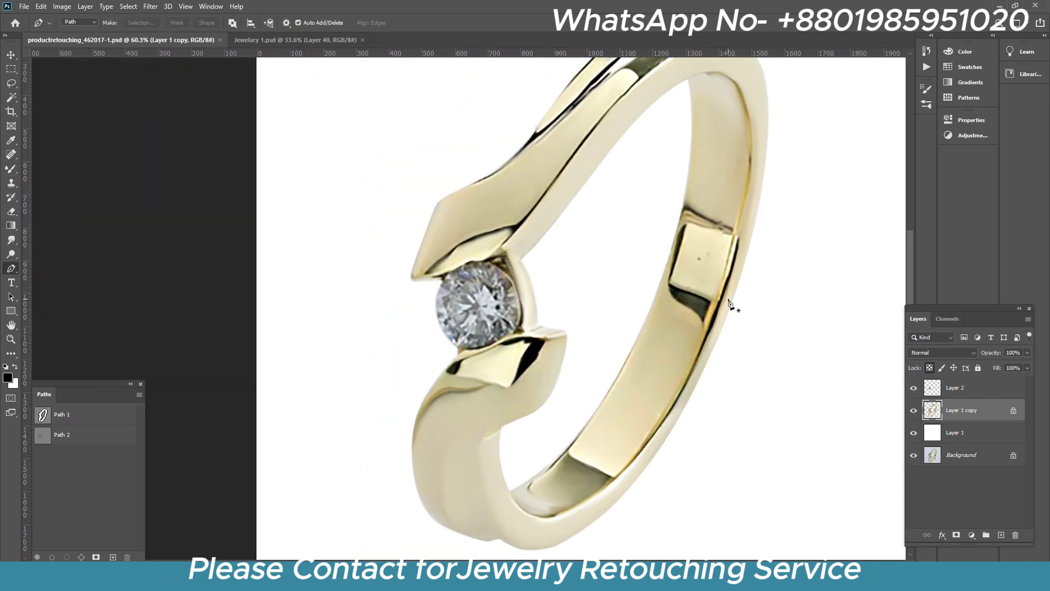
scroll(755, 309, "down", 1)
scroll(727, 311, "down", 1)
left_click(912, 457, "alt")
left_click(912, 457, "alt")
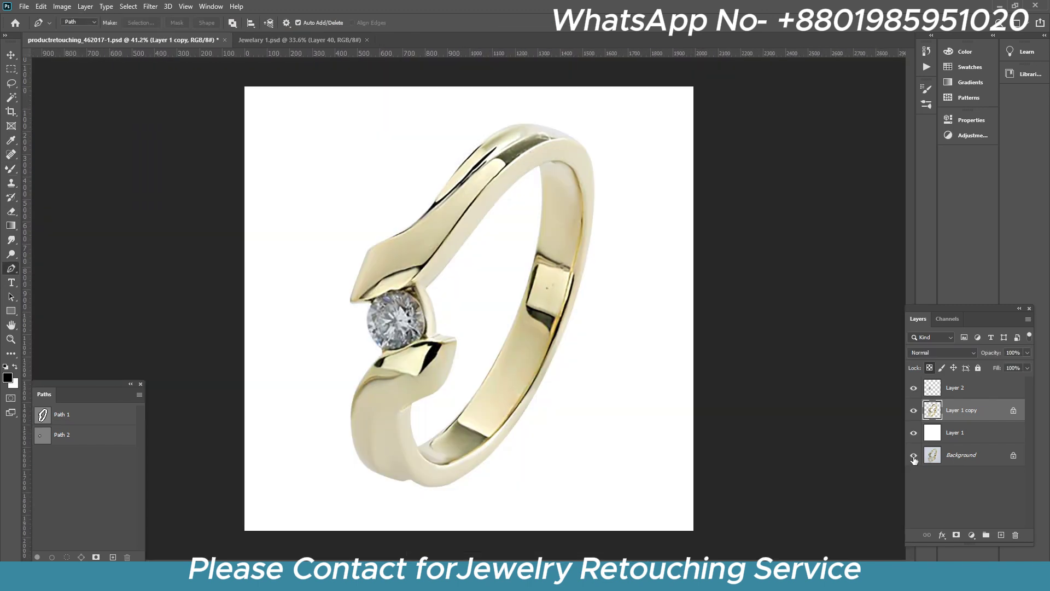
left_click(912, 457, "alt")
left_click(913, 457, "alt")
- Start Path 3 and trace curved anchors down the band's inner edge
left_click(112, 556)
scroll(513, 156, "up", 5)
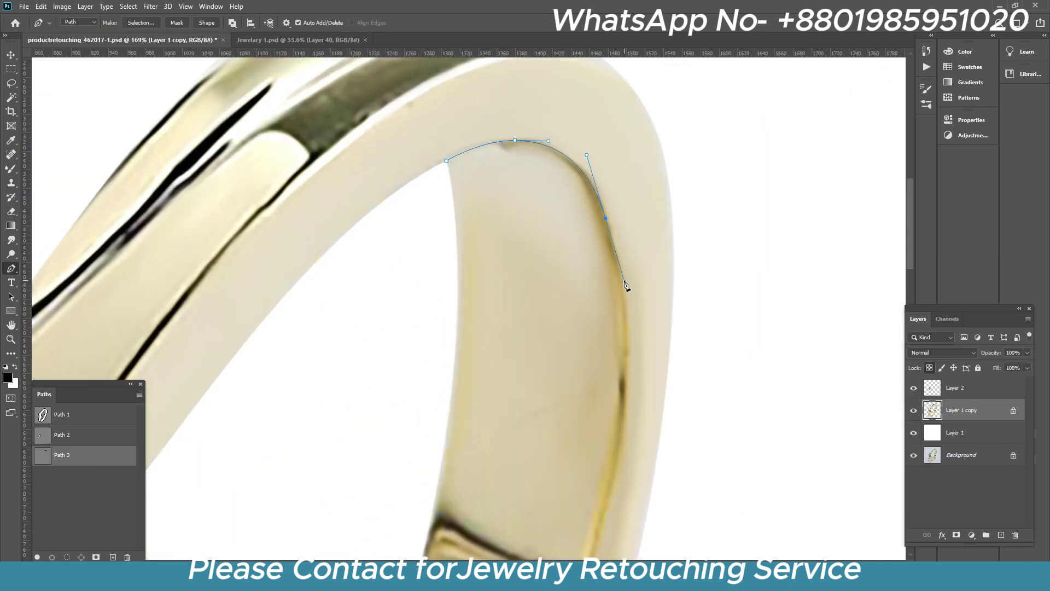
scroll(626, 285, "down", 3)
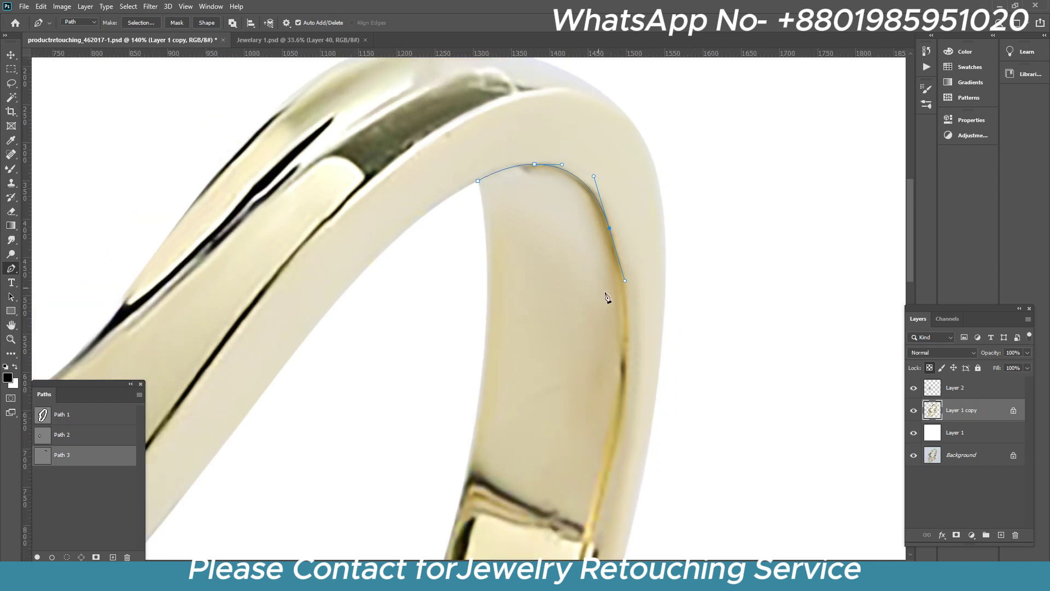
scroll(651, 358, "up", 2)
left_click_drag(647, 363, 604, 510)
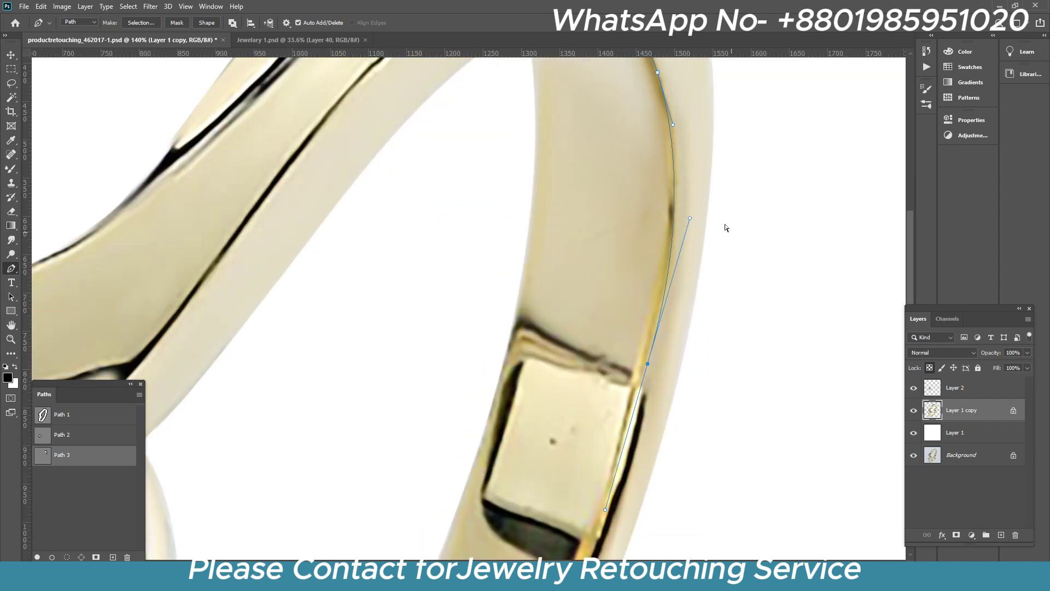
key("ctrl+z")
scroll(668, 300, "down", 3)
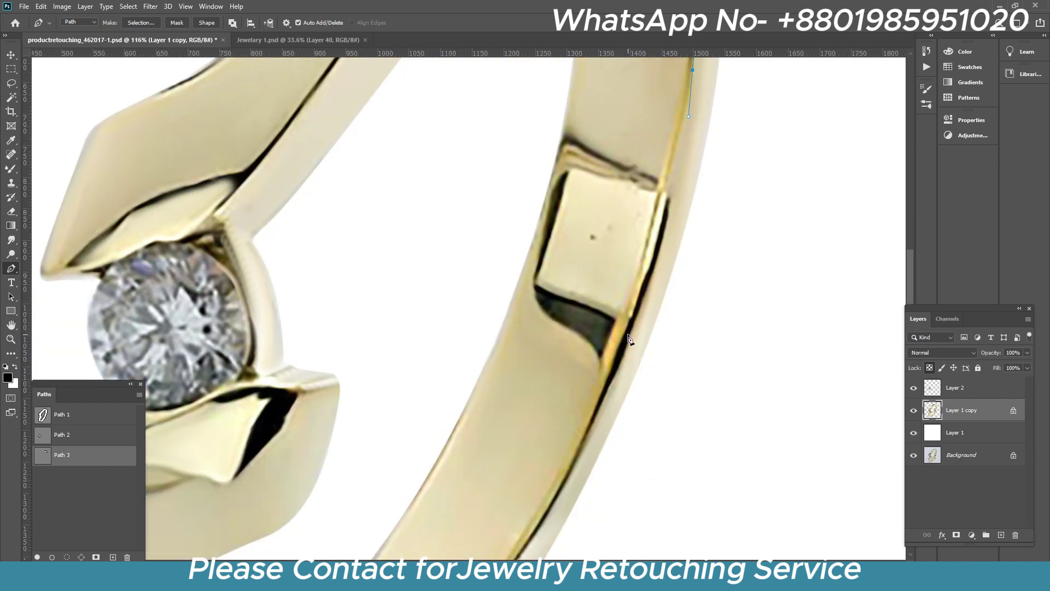
left_click_drag(622, 348, 601, 399)
left_click_drag(570, 470, 674, 263)
left_click_drag(602, 344, 540, 402)
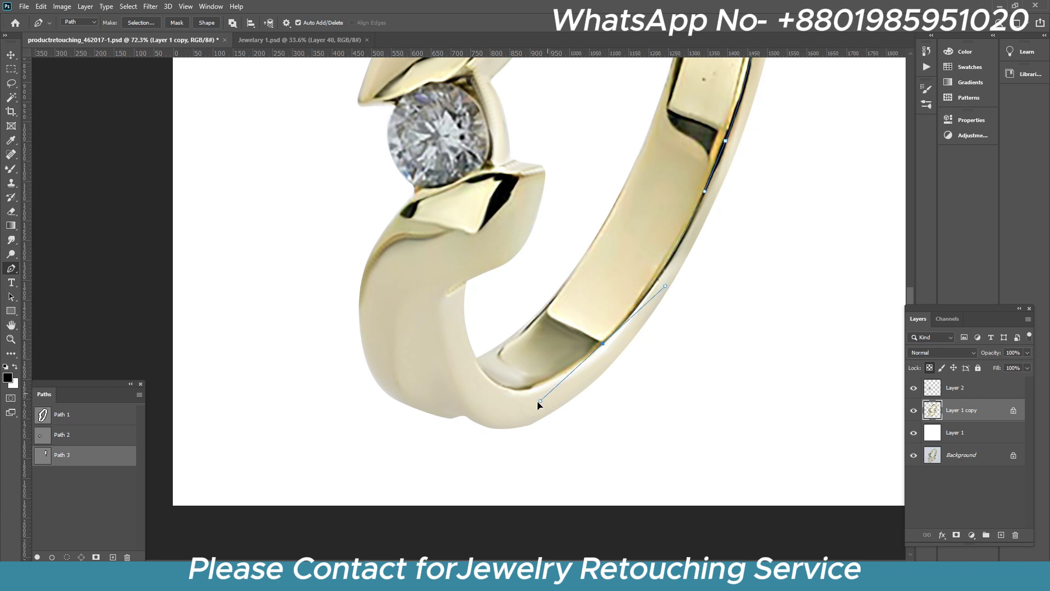
scroll(602, 351, "up", 2)
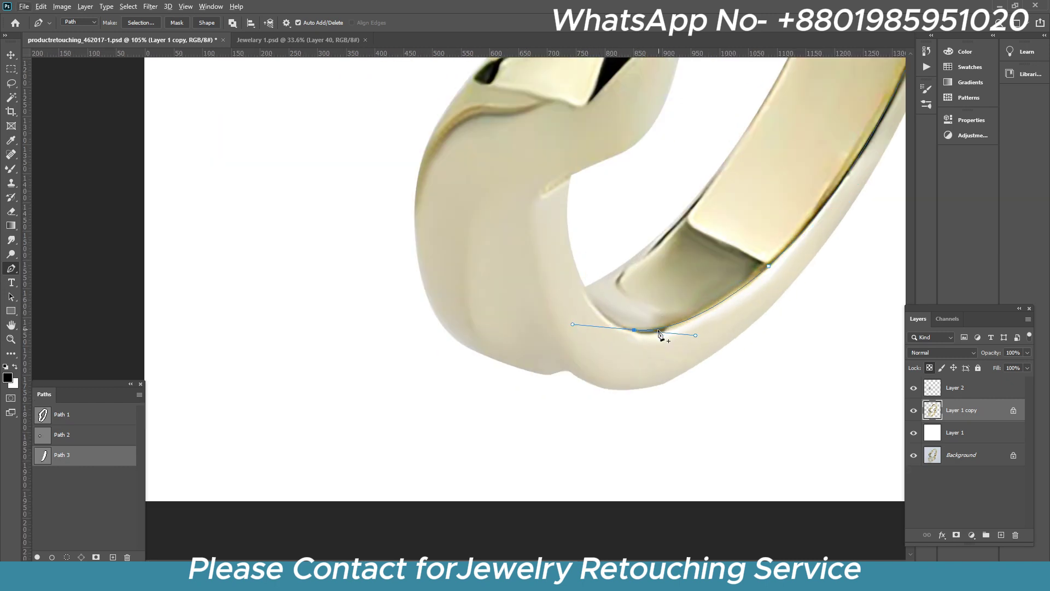
- Continue Path 3 along the lower band and up beside the diamond, shaping its curves
left_click(650, 332, "alt")
scroll(599, 300, "up", 2)
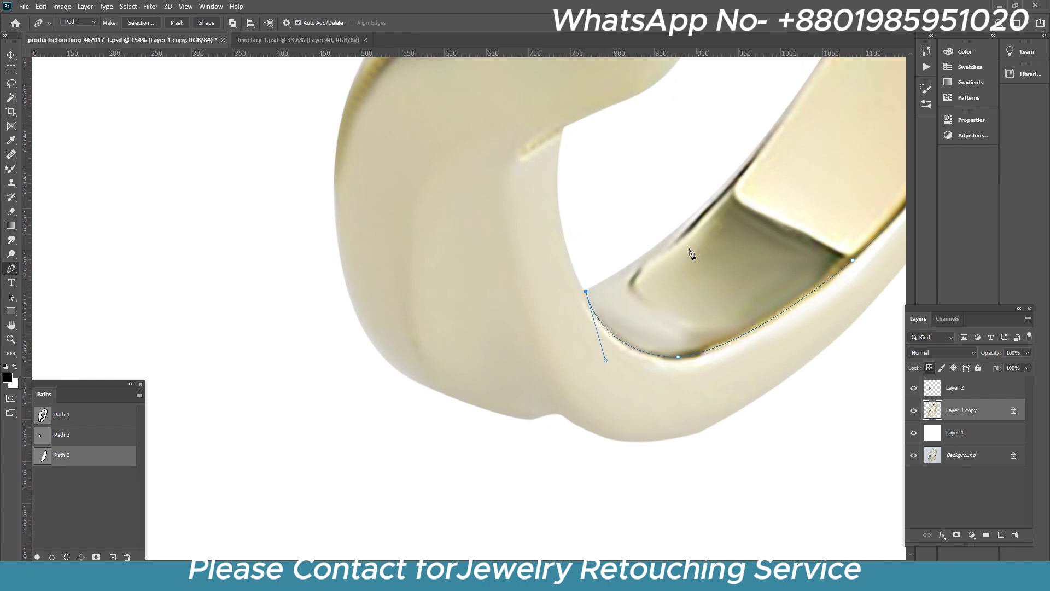
left_click_drag(691, 253, 624, 399)
left_click_drag(665, 323, 729, 250)
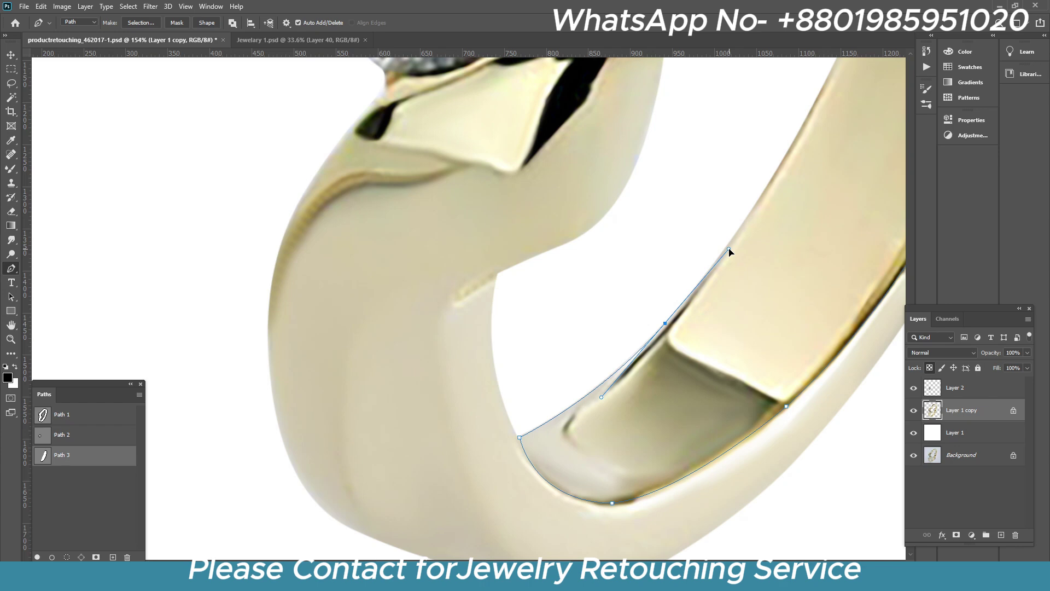
left_click_drag(760, 183, 656, 377)
left_click_drag(745, 221, 780, 133)
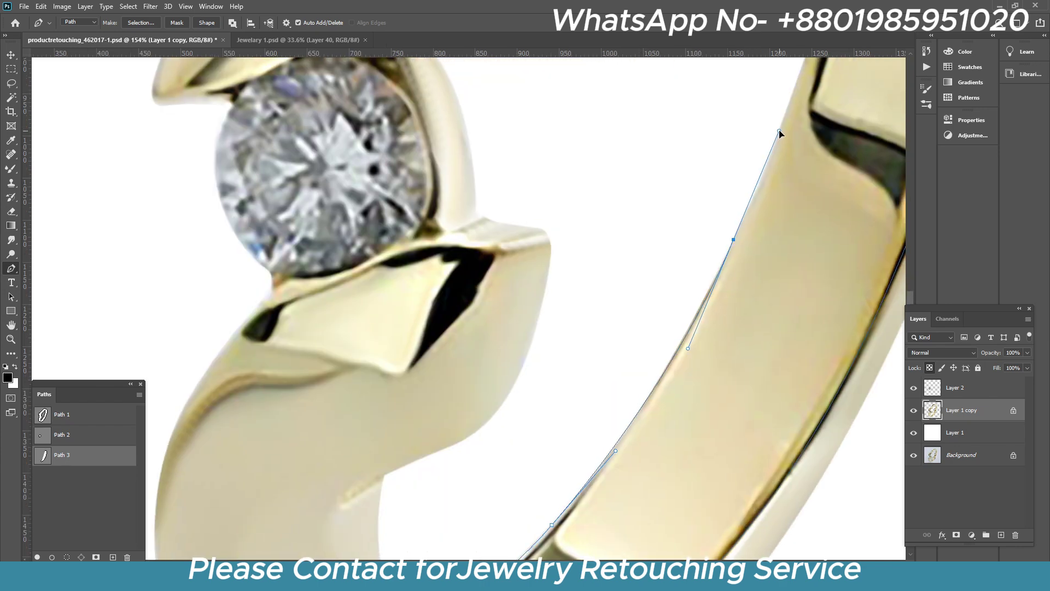
scroll(782, 133, "down", 3)
mouse_move(683, 137)
left_mouse_down()
mouse_move(700, 230)
mouse_move(716, 93)
mouse_move(695, 273)
left_mouse_up()
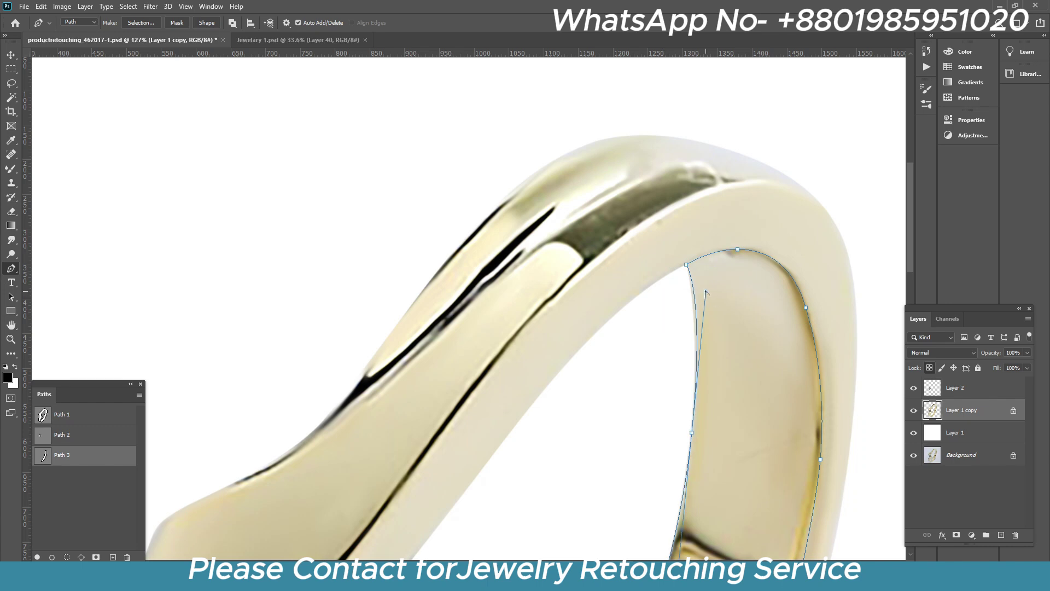
- Turn Path 3 into a feathered selection and copy it to new Layer 3
key("ctrl+0")
key("ctrl+Return")
key("shift+F6")
key("Return")
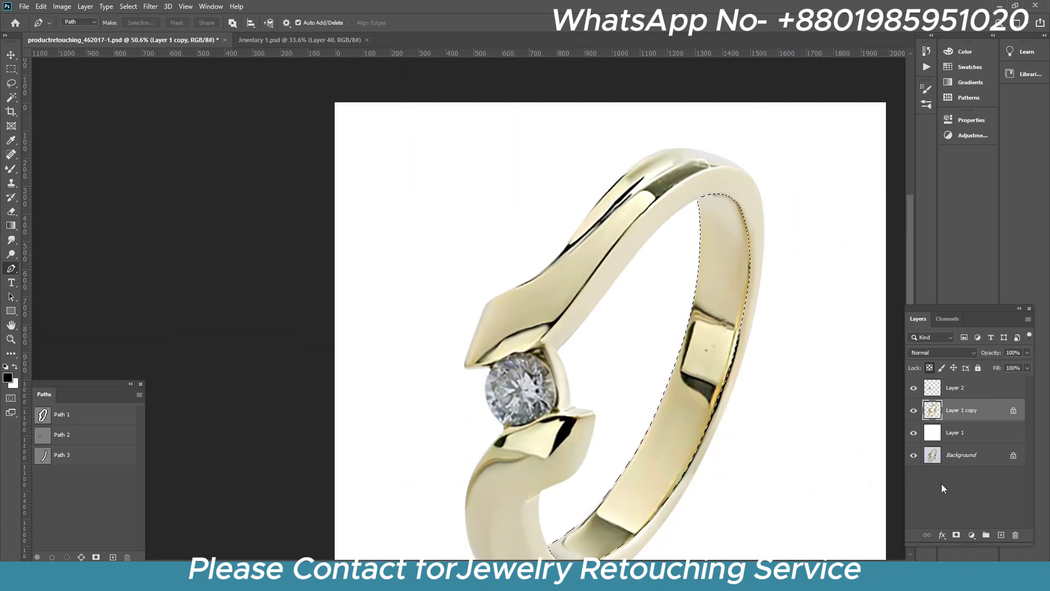
key("ctrl+j")
scroll(672, 520, "up", 3)
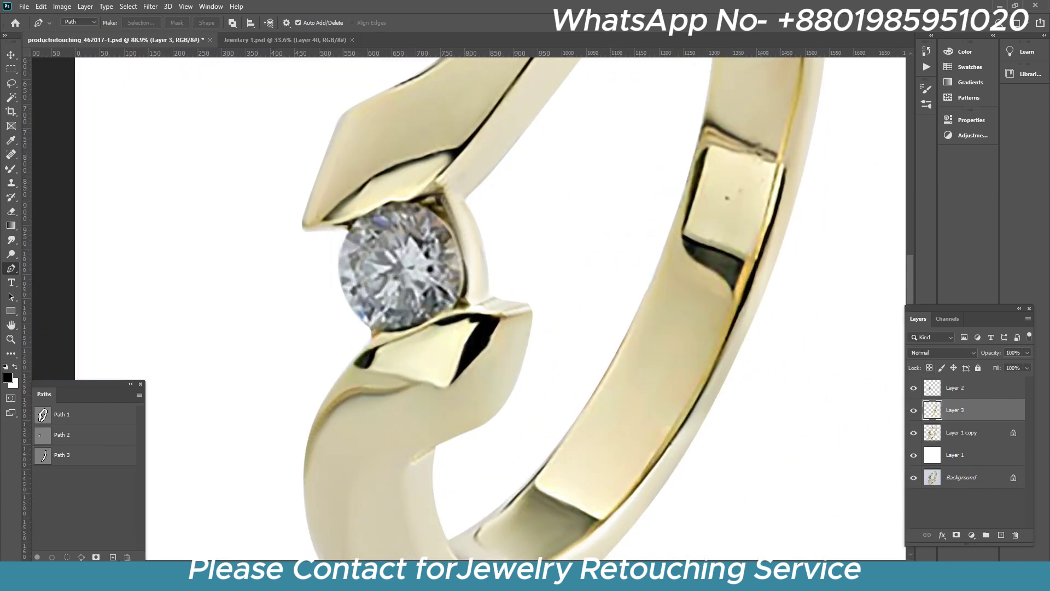
- Start a new Path 4 on the lower band
left_click(113, 557)
scroll(585, 263, "up", 2)
scroll(621, 336, "up", 2)
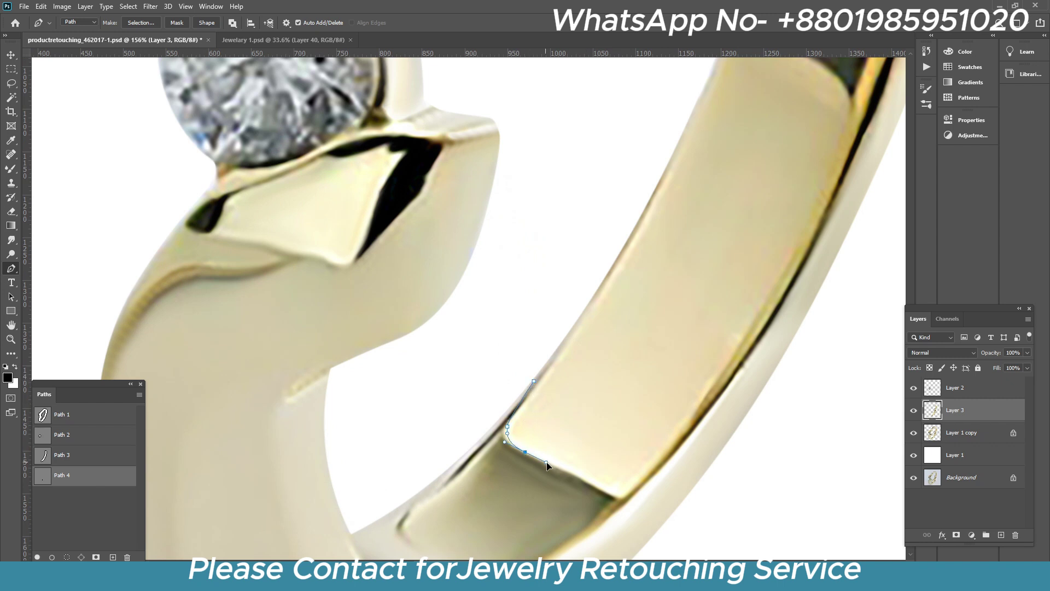
- Trace and close Path 4 around the band section below the square setting
scroll(633, 507, "down", 4)
left_click_drag(790, 406, 810, 374)
left_click_drag(811, 323, 805, 292)
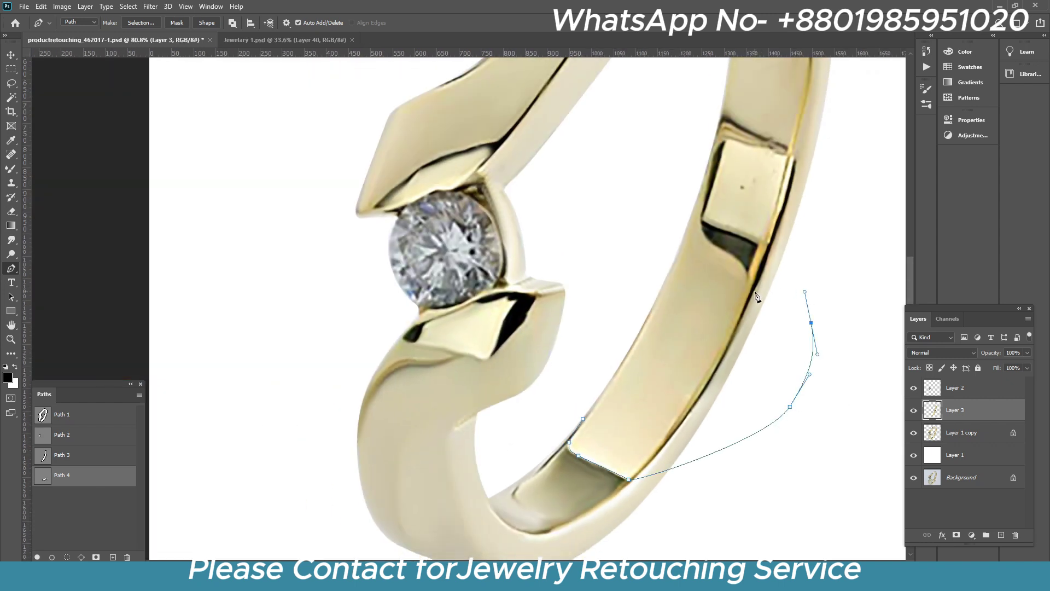
scroll(753, 285, "up", 2)
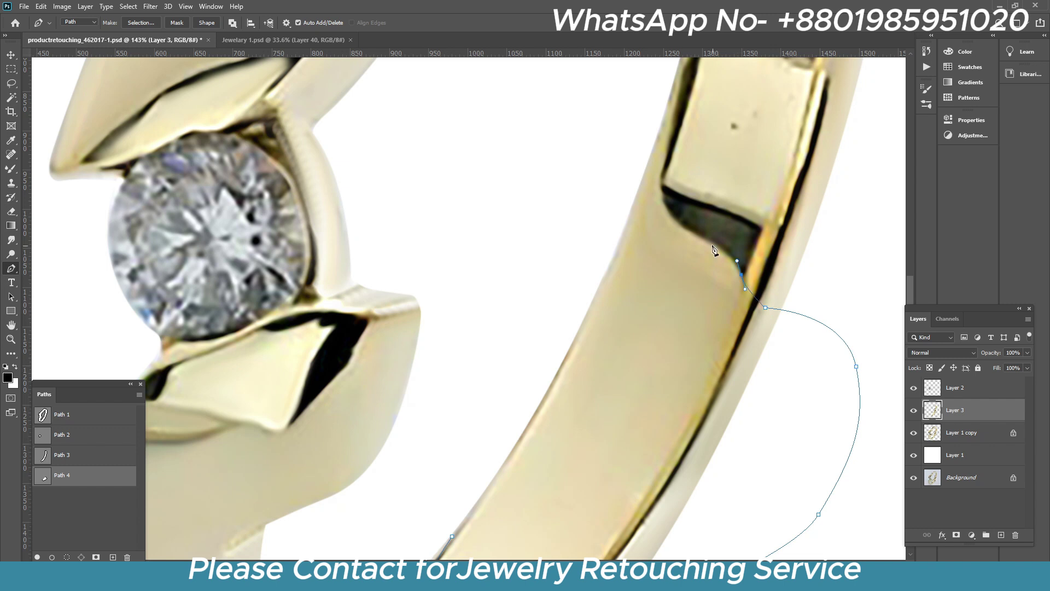
scroll(685, 232, "up", 3)
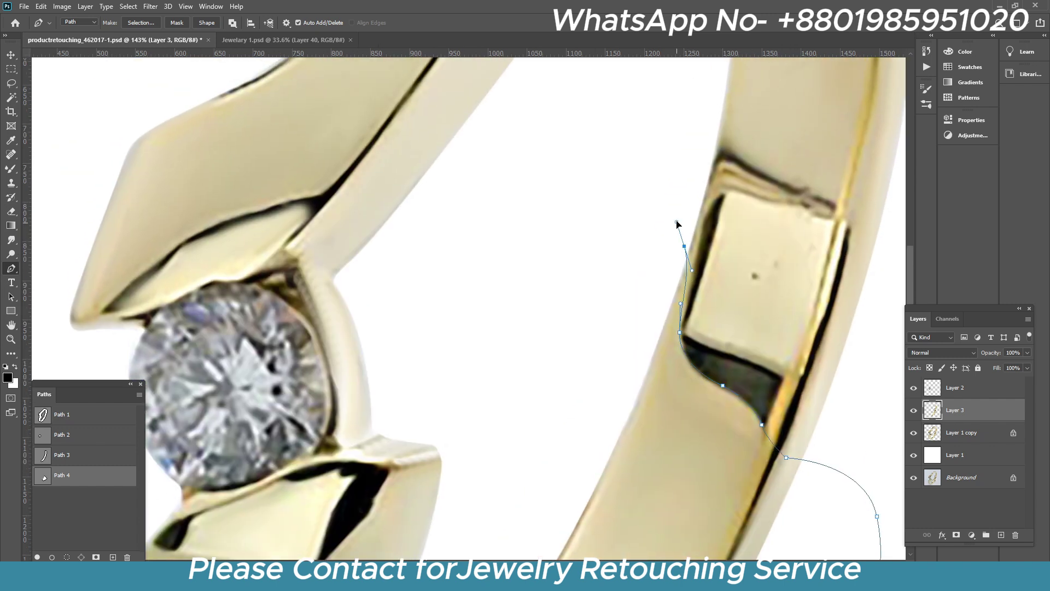
left_click(614, 223)
scroll(613, 312, "down", 4)
left_click(548, 438)
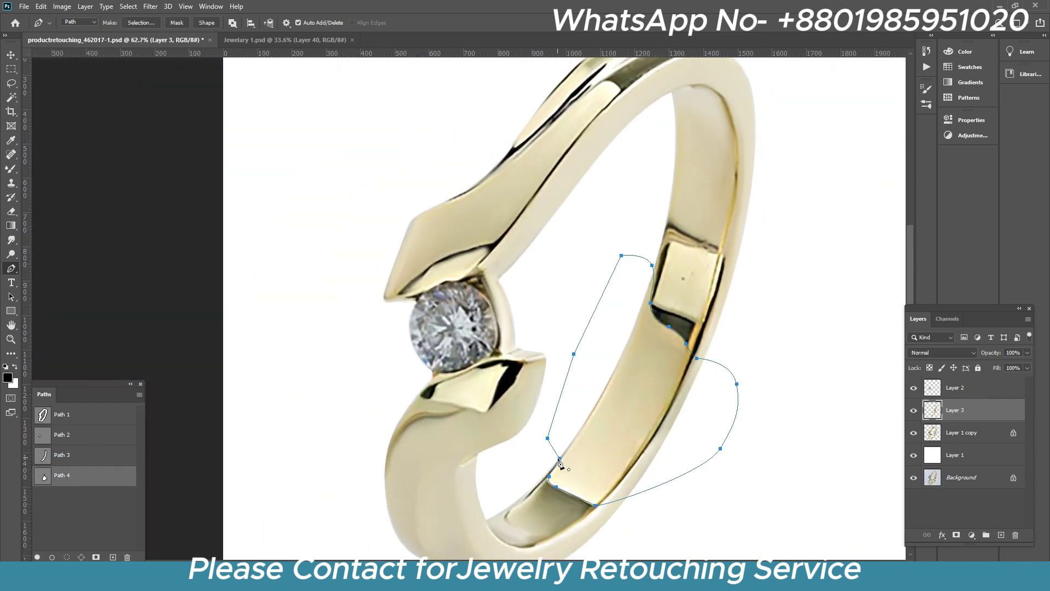
- Feather the Path 4 selection and copy it onto new Layer 4
key("ctrl+Return")
key("shift+F6")
key("Return")
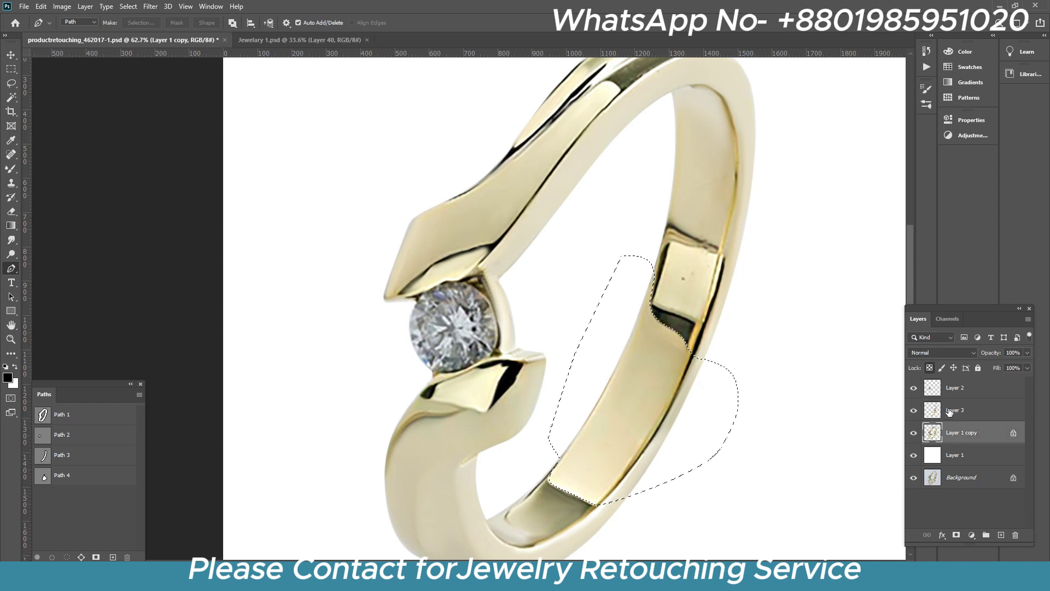
key("ctrl+j")
- Switch to the plain Brush Tool, sample cream from the band, and enlarge the brush
scroll(634, 383, "up", 1)
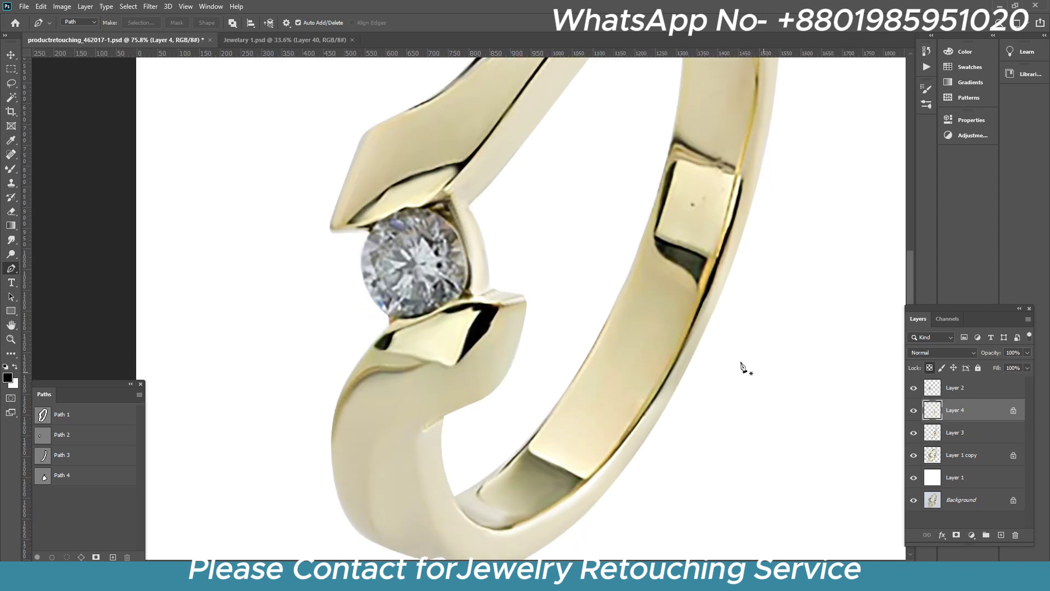
key("b")
left_click(584, 427, "alt")
right_click(15, 169)
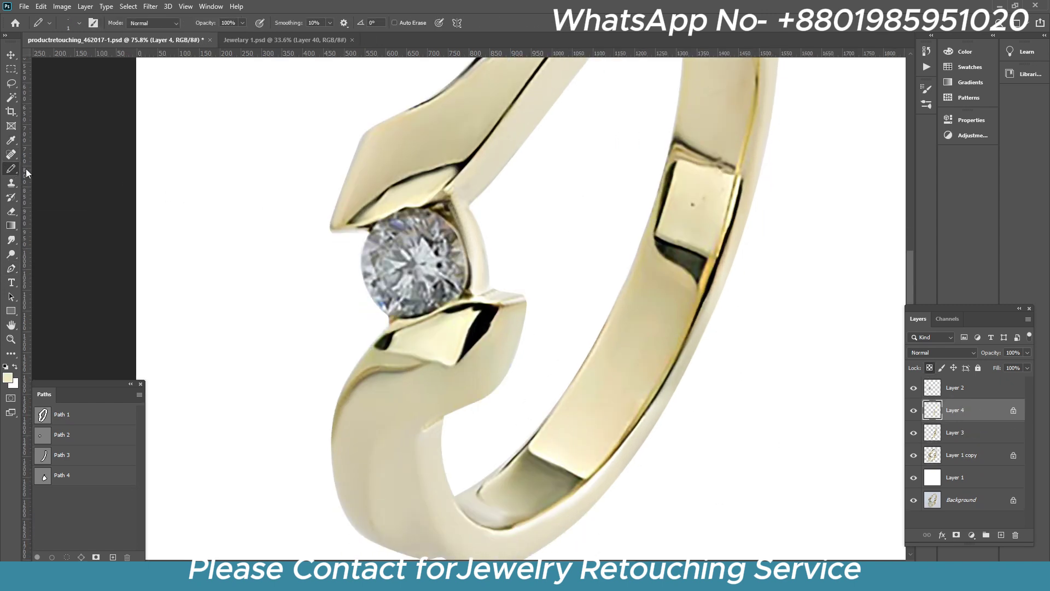
left_click(25, 168)
scroll(601, 438, "down", 1)
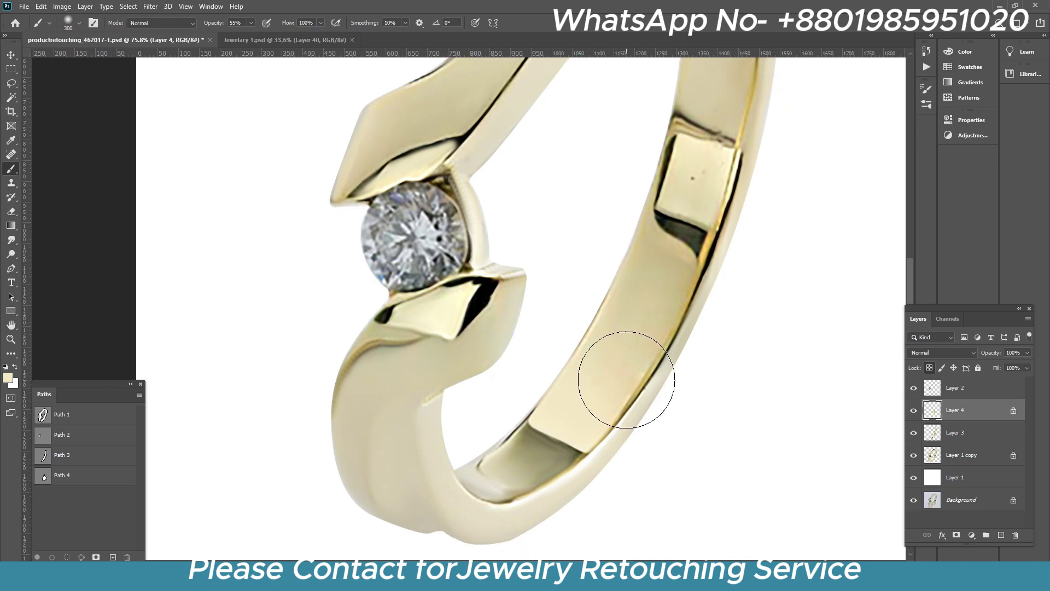
key("bracketright")
key("bracketright")
key("bracketright")
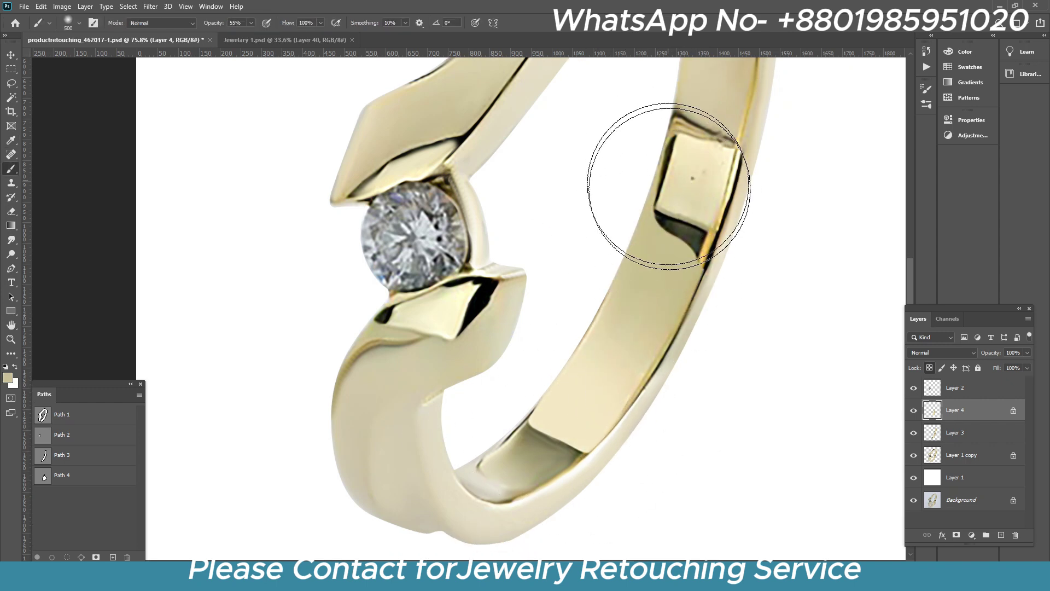
- Set brush flow to 49% and size 400, then sample the ring's cream colour to paint
left_click(623, 383, "alt")
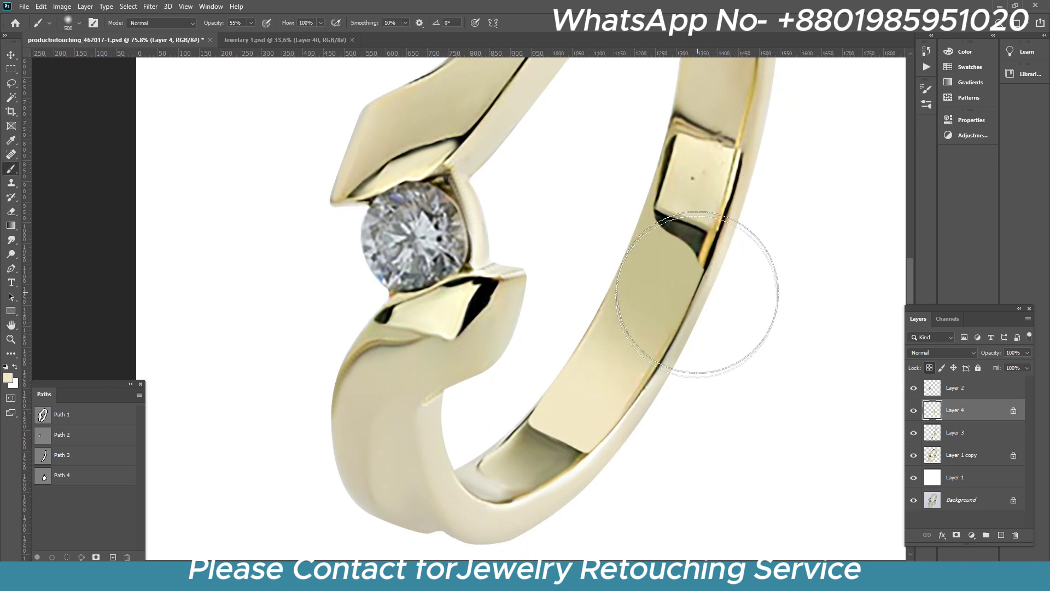
left_click(781, 363, "alt")
left_click_drag(320, 25, 293, 35)
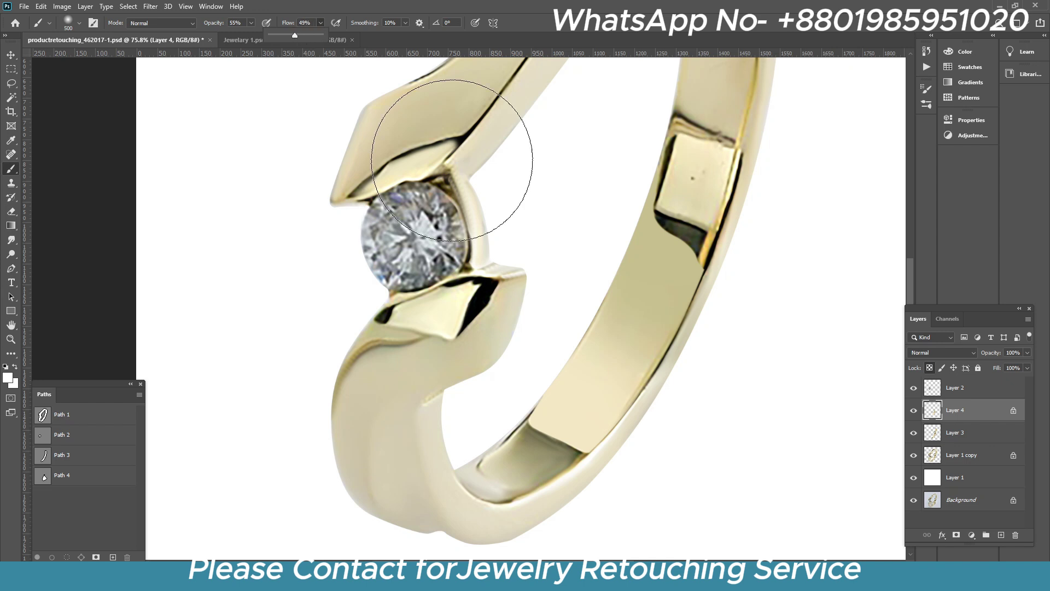
key("bracketleft")
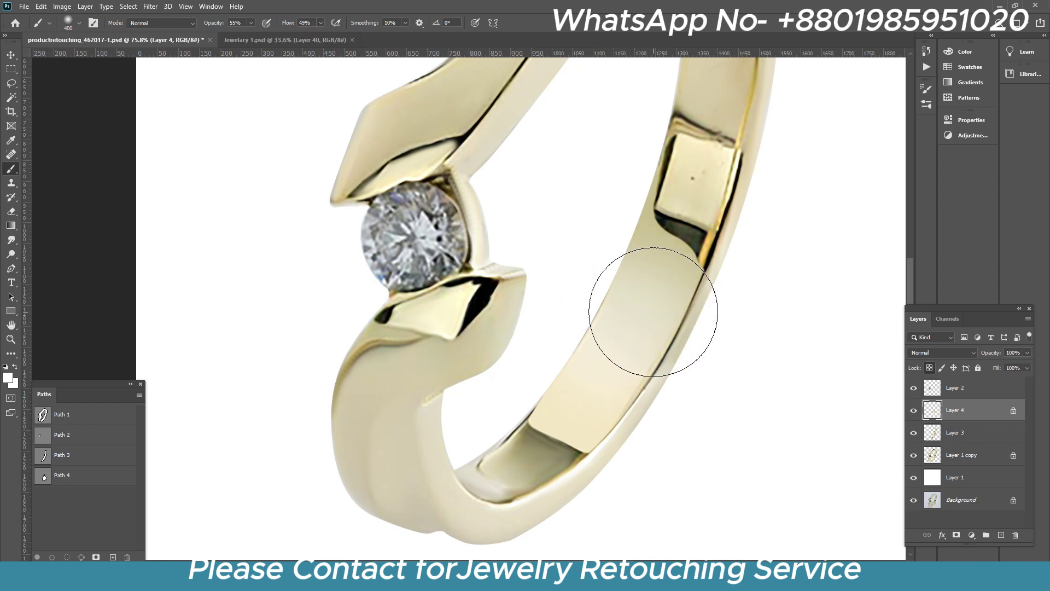
left_click(670, 241, "alt")
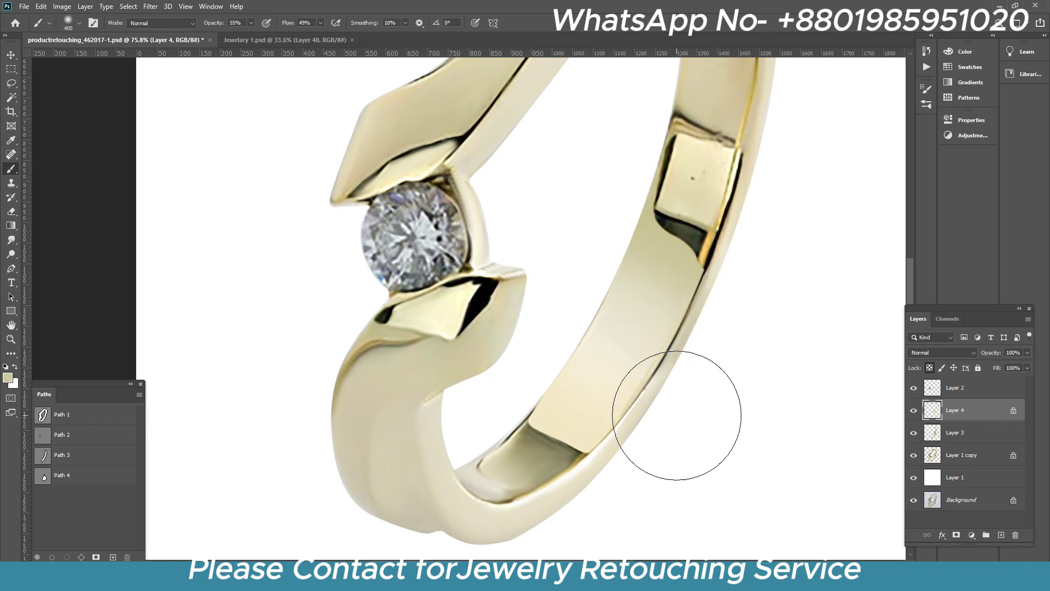
scroll(633, 445, "down", 3)
- Toggle Layer 4's visibility to compare the painting, then make Layer 3 active
left_click(914, 410)
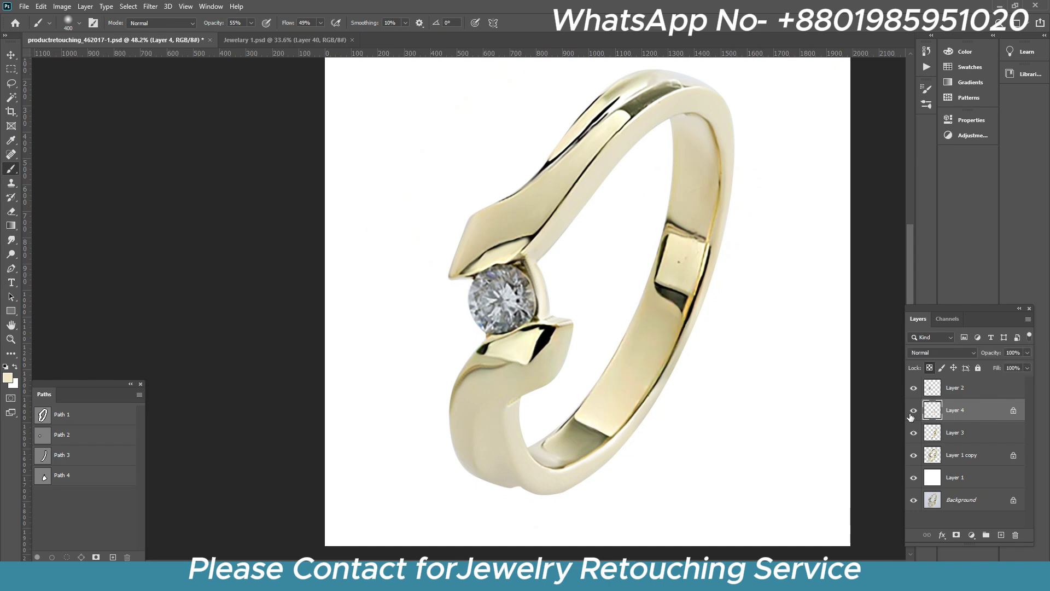
left_click(913, 410)
left_click(913, 410)
left_click(913, 410)
scroll(678, 339, "up", 5)
scroll(651, 347, "up", 1)
scroll(652, 347, "down", 1)
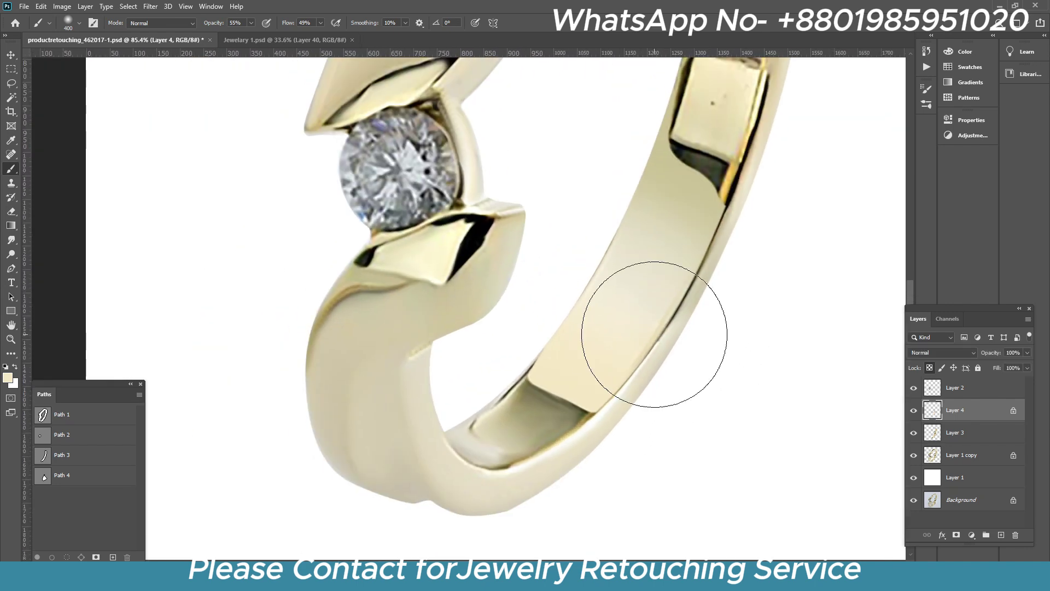
scroll(680, 329, "down", 1)
key("alt+bracketleft")
scroll(832, 234, "up", 1)
- Lock Layer 3's transparency and spot-heal the dark speck on the square block
key("slash")
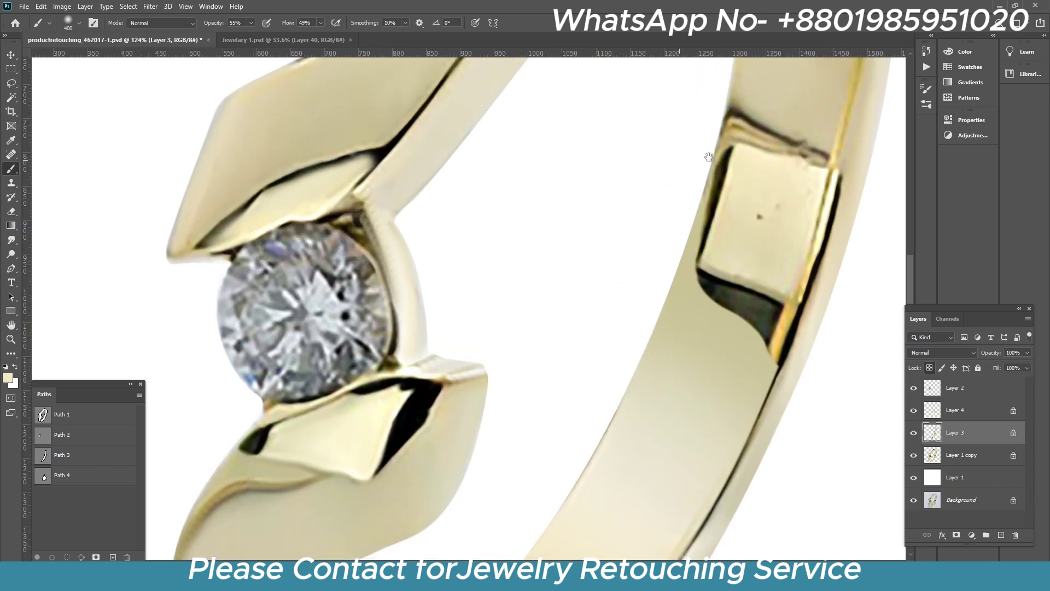
scroll(497, 350, "up", 2)
key("j")
left_click(499, 346)
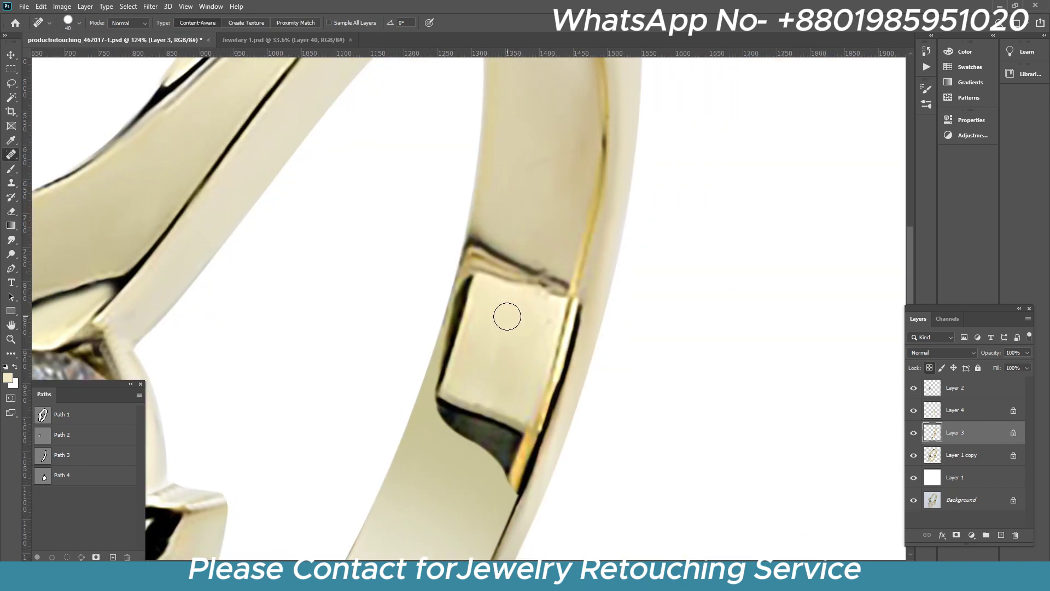
- Mixer-brush the square block's right and top edges smooth at brush size 45
right_click(11, 168)
left_click(60, 201)
scroll(545, 325, "up", 1)
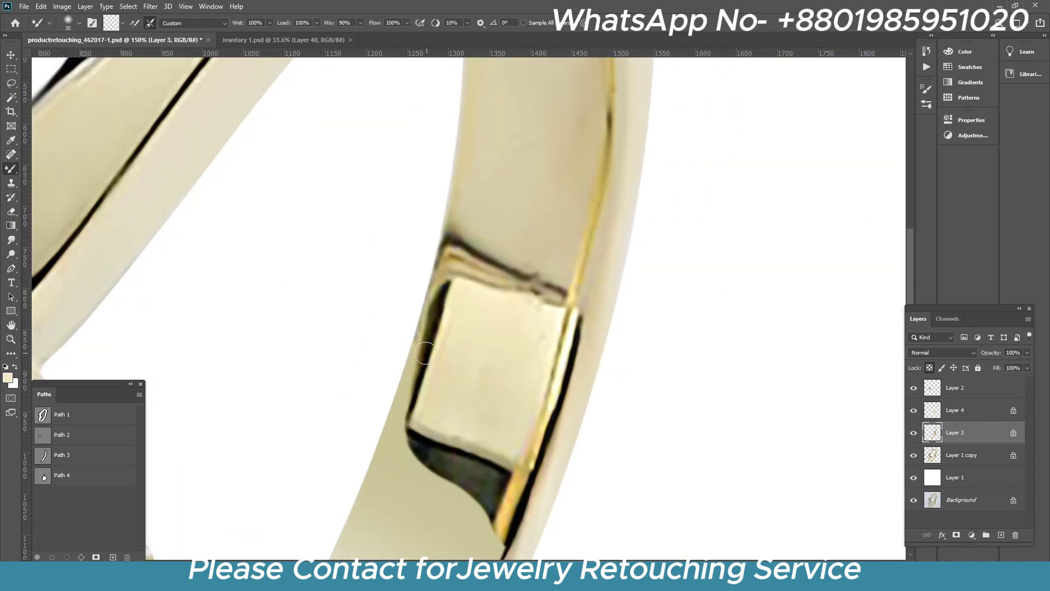
mouse_move(551, 355)
left_mouse_down()
mouse_move(544, 421)
mouse_move(569, 334)
left_mouse_up()
key("bracketright")
mouse_move(525, 285)
left_mouse_down()
mouse_move(577, 306)
mouse_move(565, 345)
left_mouse_up()
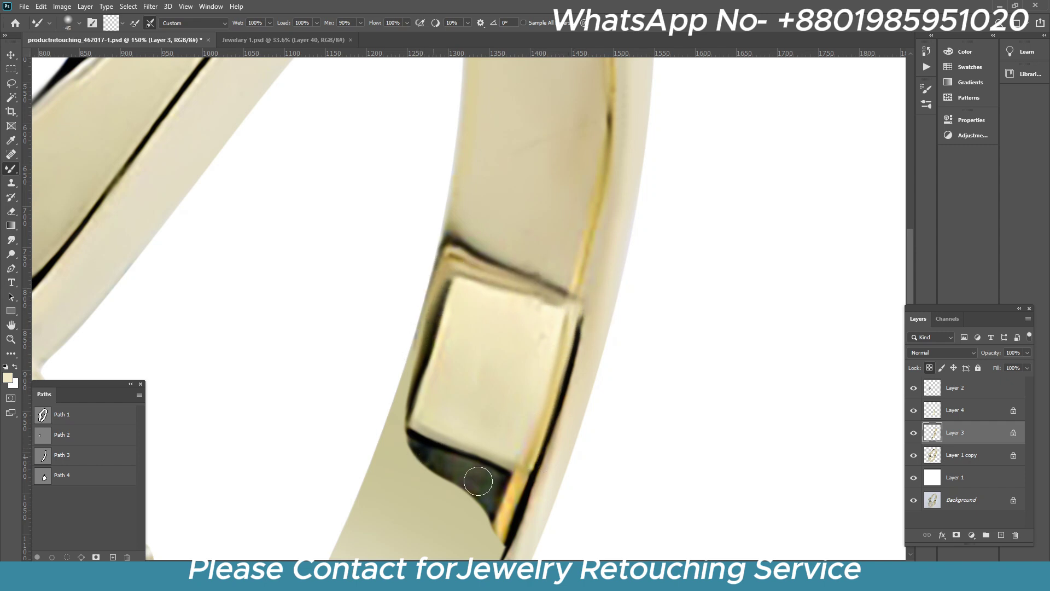
- Blend the surrounding band shading at brush size 90, then hide Layer 3 to compare
scroll(478, 481, "down", 1)
scroll(503, 438, "down", 1)
scroll(547, 393, "down", 1)
scroll(555, 389, "down", 1)
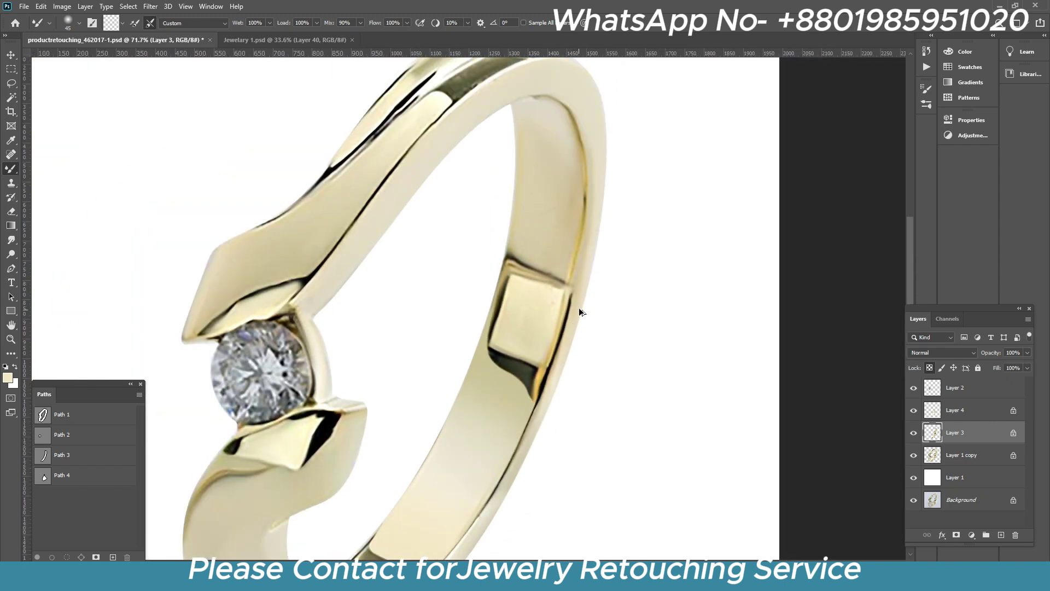
scroll(568, 172, "up", 2)
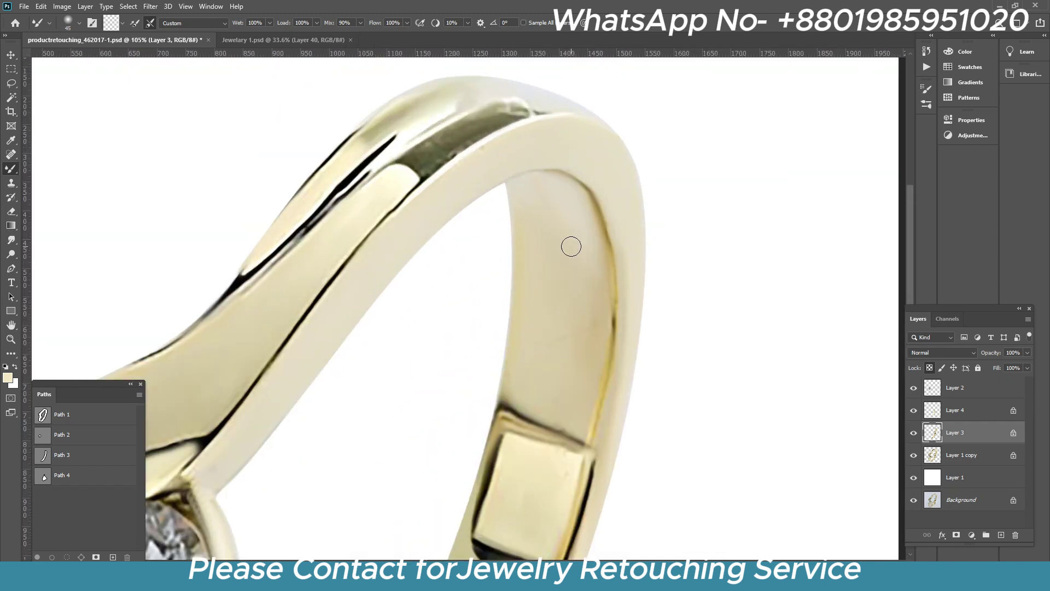
key("bracketright")
key("bracketright")
key("bracketright")
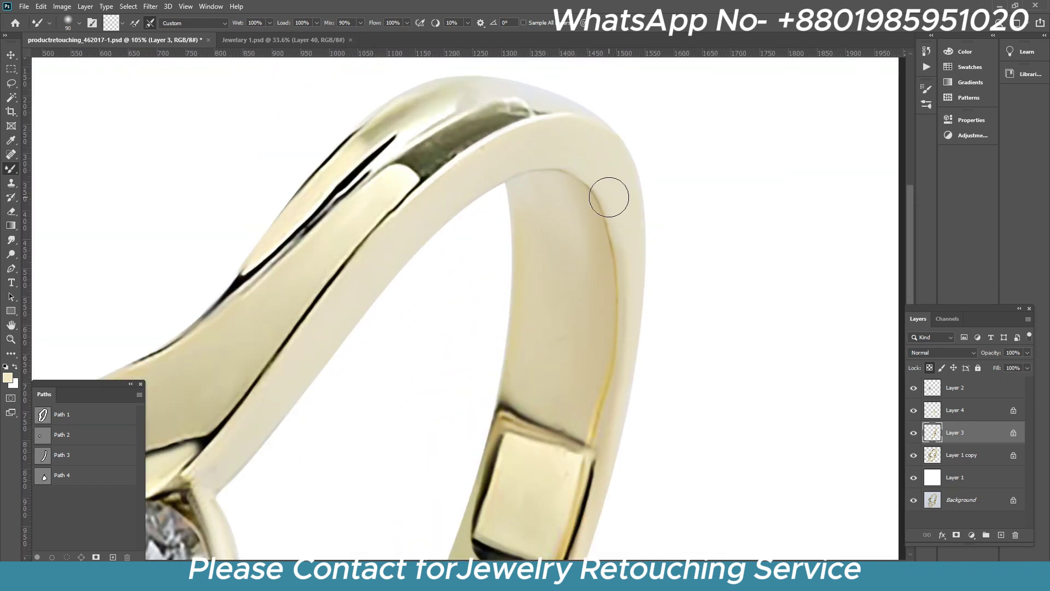
scroll(607, 350, "down", 2)
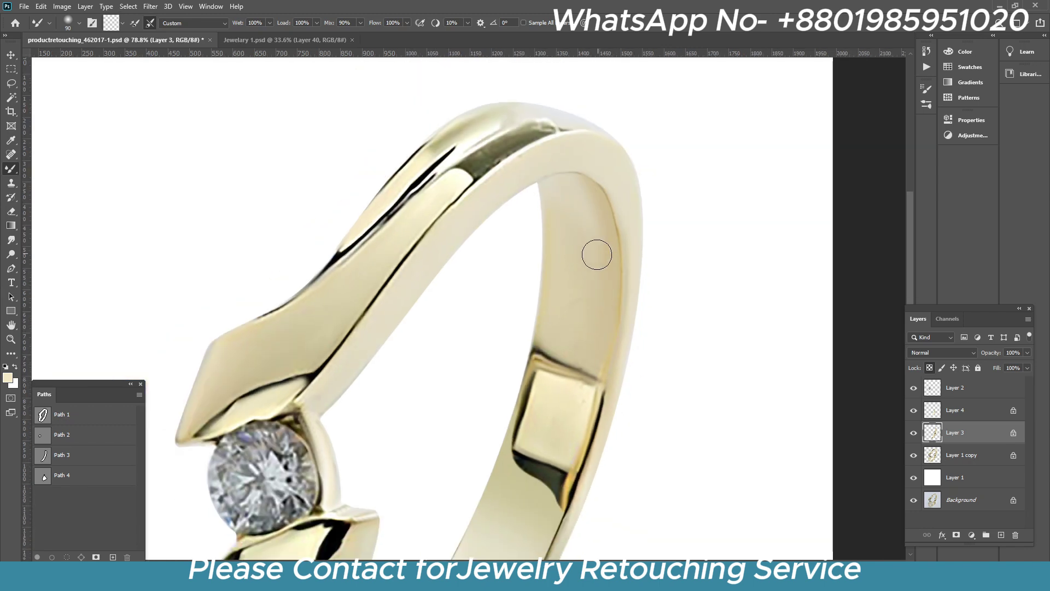
scroll(593, 251, "down", 2)
scroll(582, 286, "up", 2)
scroll(465, 439, "up", 2)
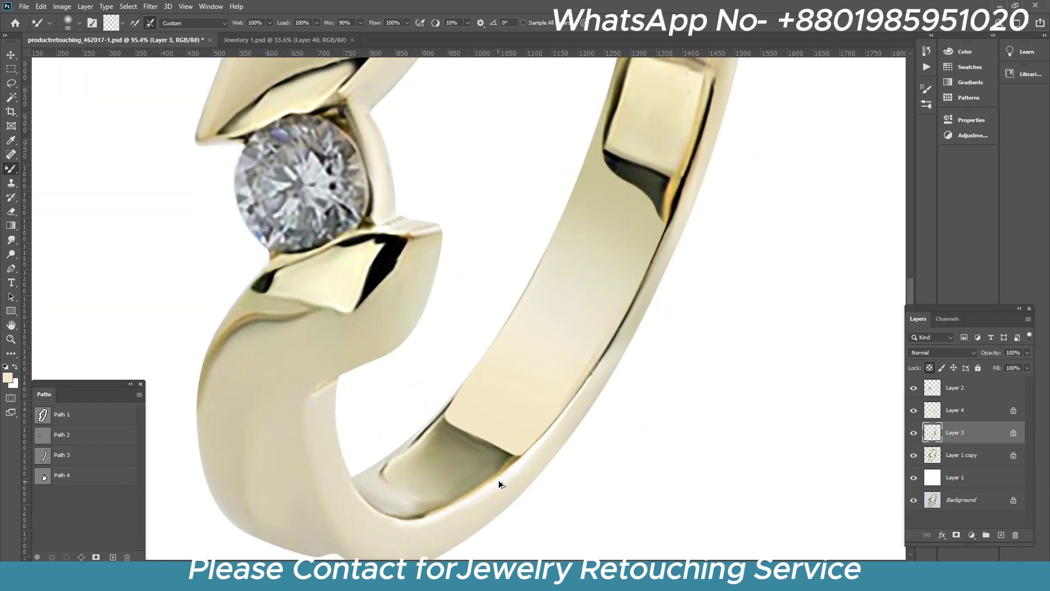
scroll(497, 480, "down", 2)
scroll(546, 424, "up", 2)
scroll(591, 246, "down", 2)
scroll(534, 363, "up", 2)
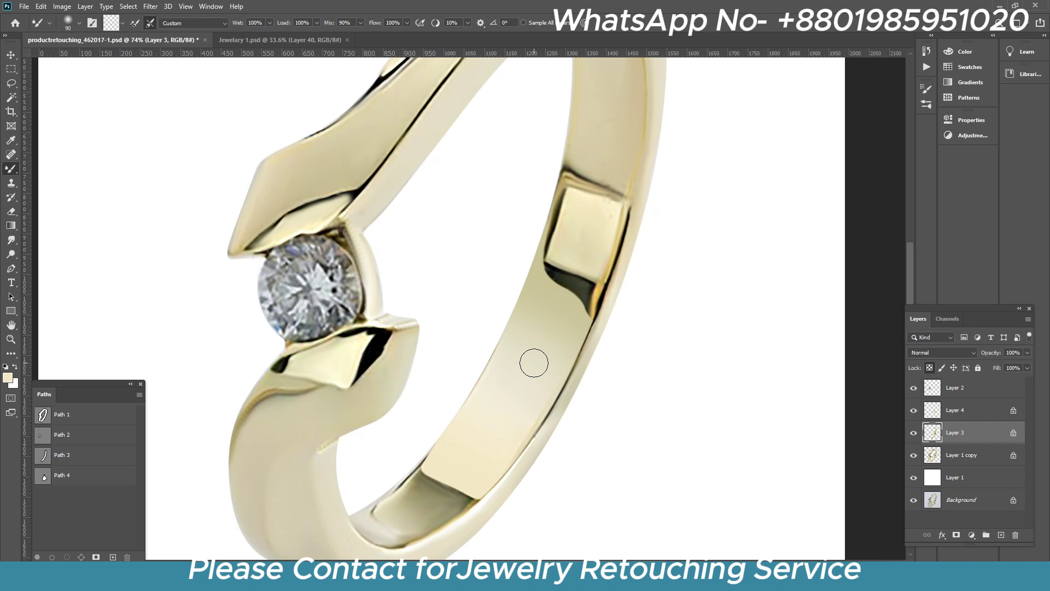
scroll(615, 370, "down", 1)
left_click(913, 433)
left_click(913, 432)
left_click(913, 432)
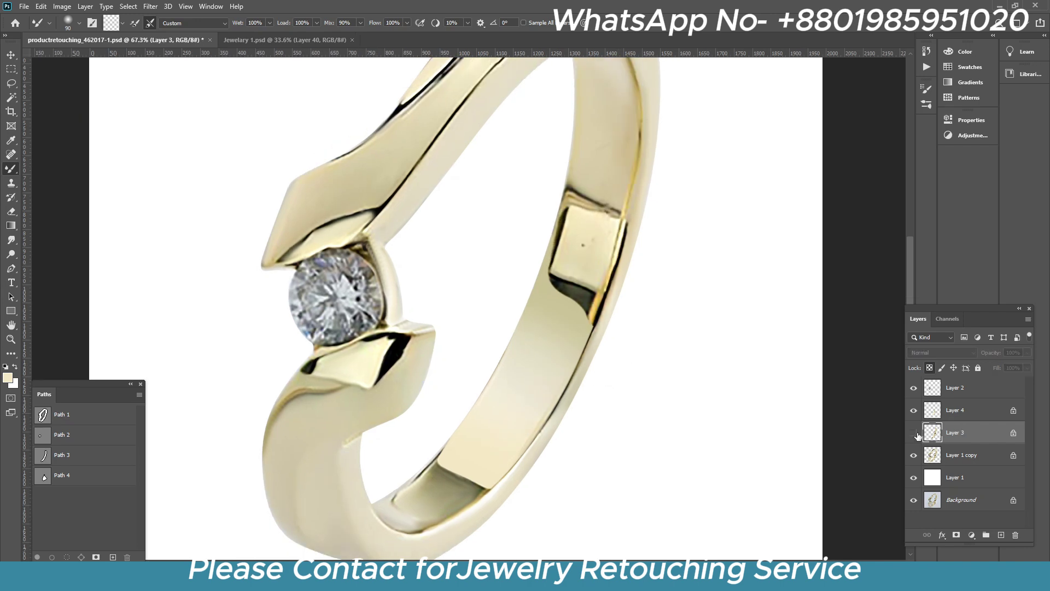
left_click(912, 499)
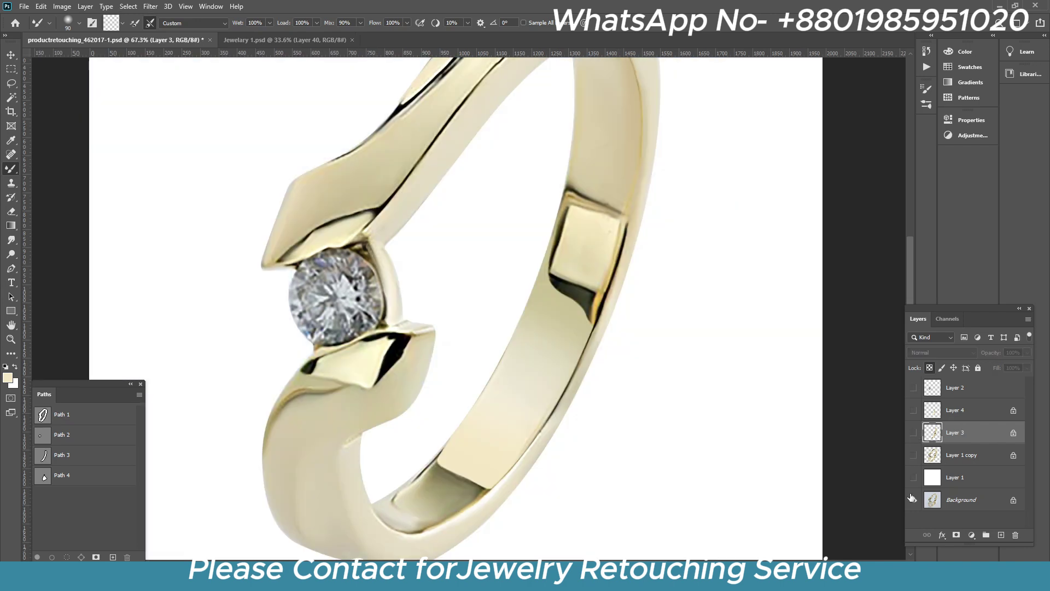
left_click(913, 500)
left_click(912, 500)
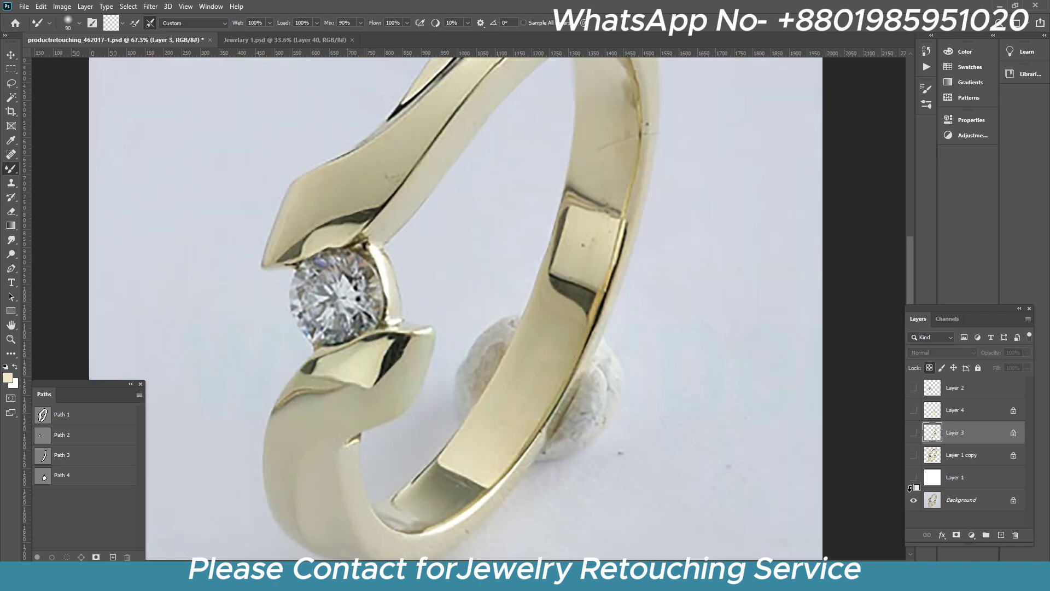
left_click(912, 499, "alt")
left_click(912, 499, "alt")
left_click(912, 499, "alt")
scroll(610, 358, "down", 3)
scroll(610, 358, "down", 2)
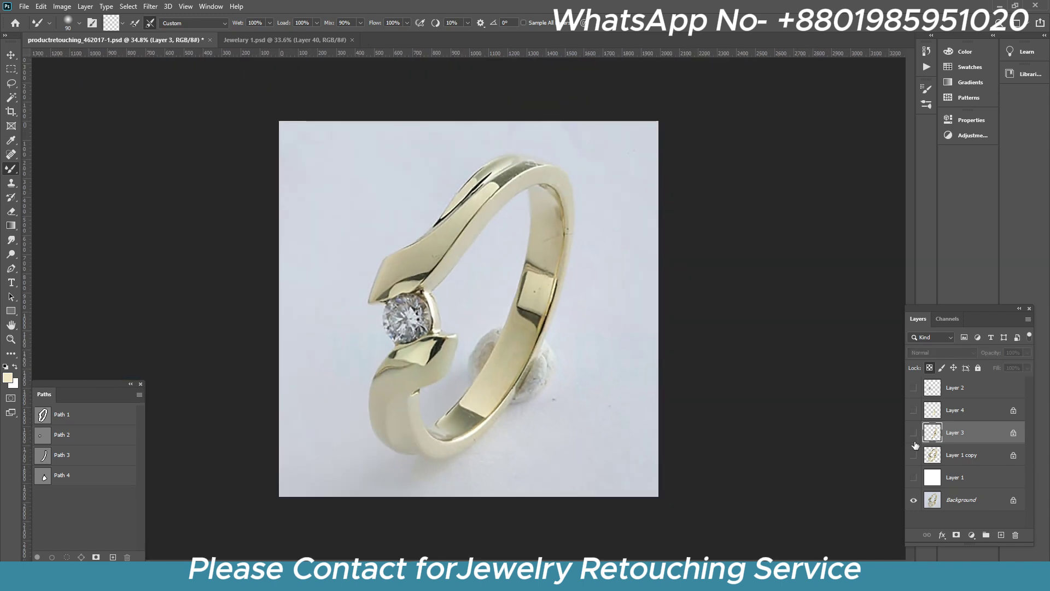
left_click(913, 499, "alt")
left_click(914, 433)
left_click(914, 434)
left_click(914, 434)
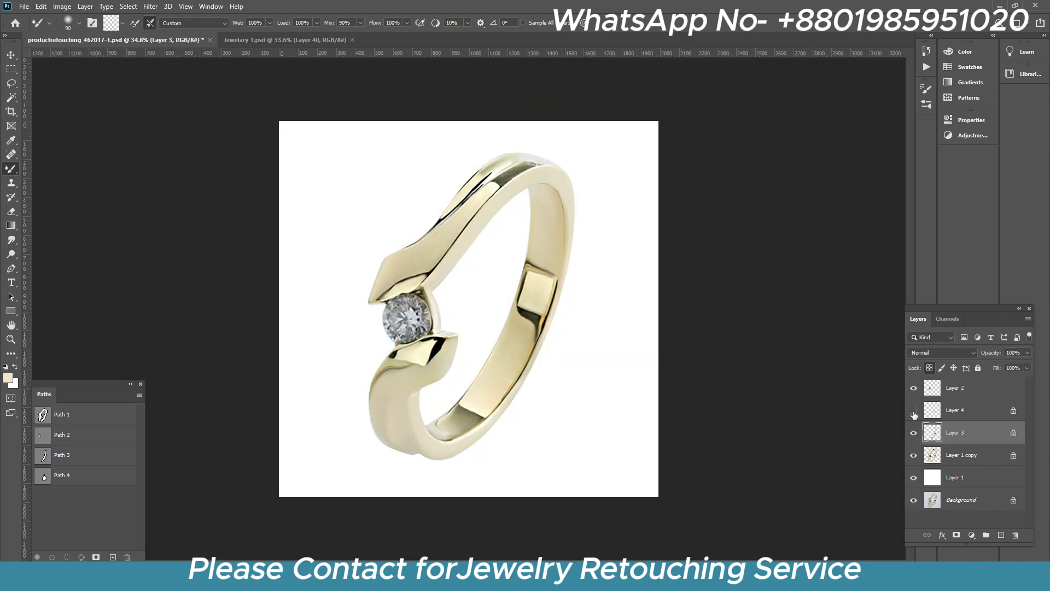
left_click(914, 434)
- Switch back to the regular brush and paint over the band near the shiny block
scroll(589, 288, "up", 2)
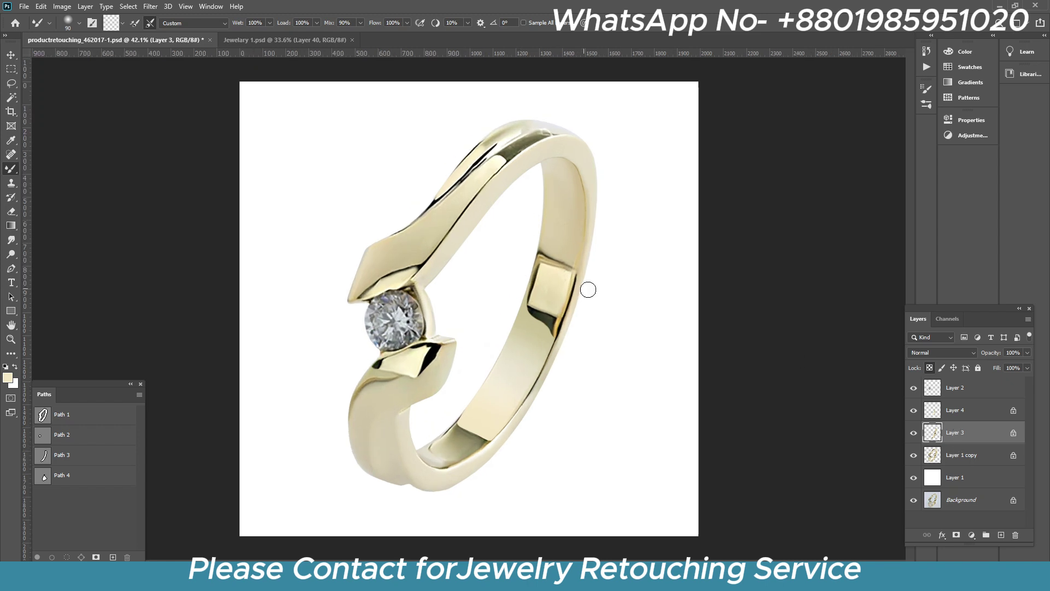
right_click(11, 171)
left_click(49, 166)
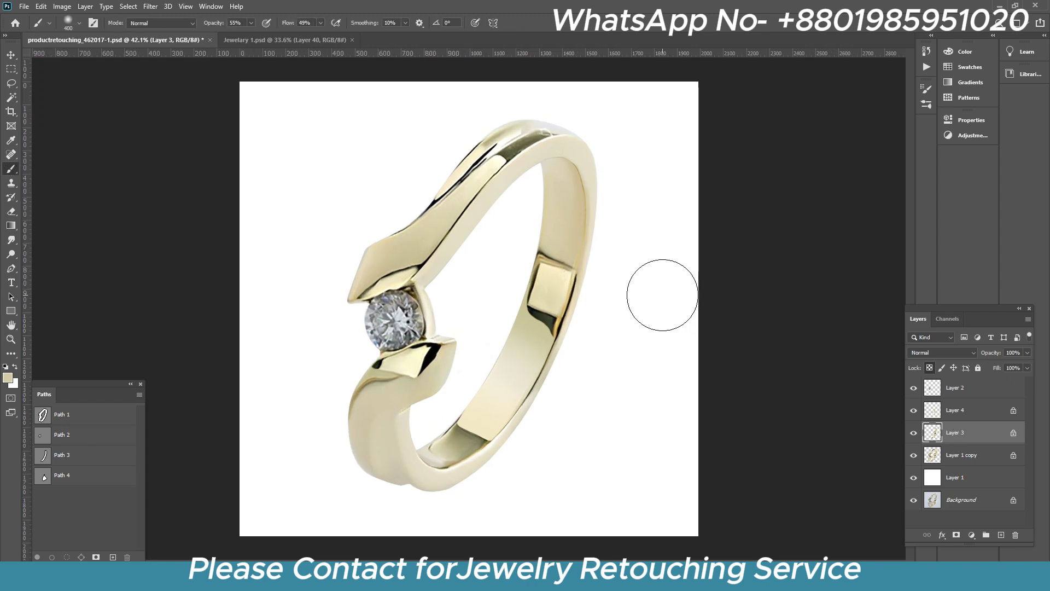
mouse_move(525, 309)
left_mouse_down()
mouse_move(520, 384)
mouse_move(528, 329)
mouse_move(511, 375)
mouse_move(441, 469)
left_mouse_up()
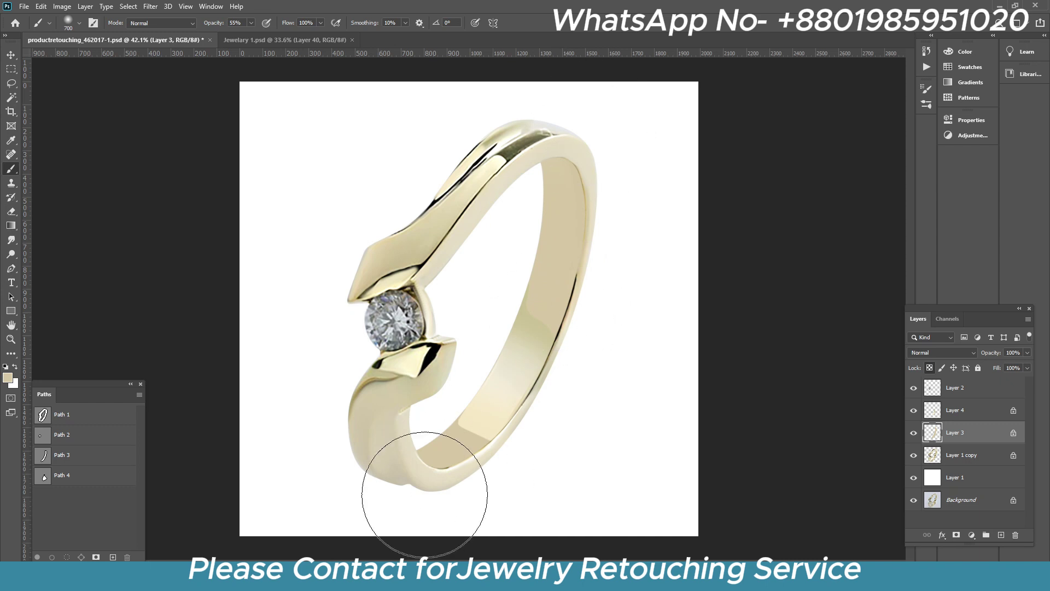
- Sample white from the background and lighten the inner ring band, shrinking the brush to 400
scroll(580, 213, "up", 4)
scroll(544, 253, "down", 3)
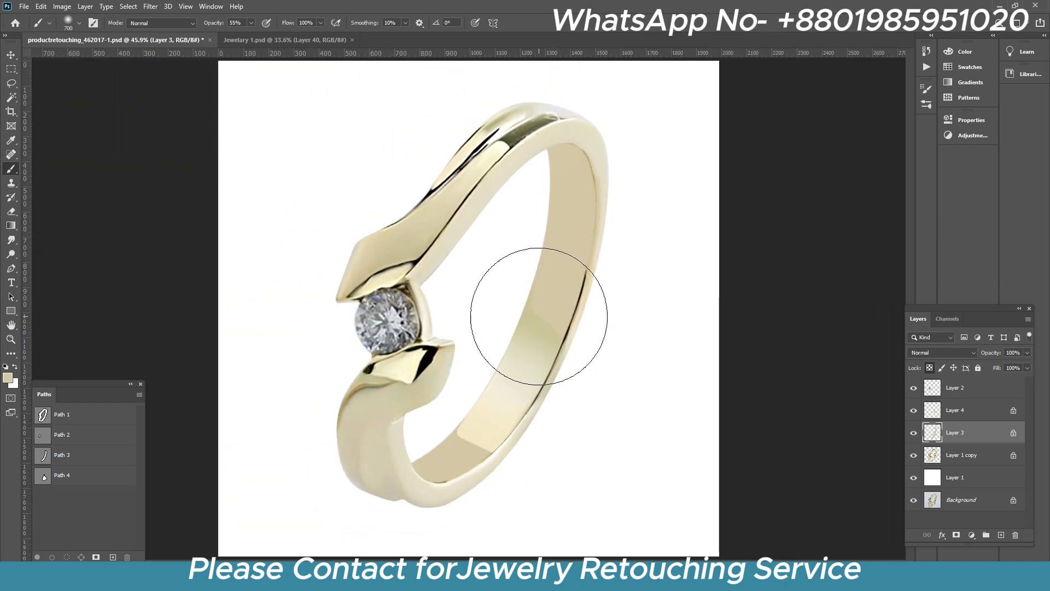
scroll(547, 298, "down", 1)
left_click(674, 311, "alt")
left_click_drag(551, 264, 607, 258)
key("[")
key("[")
key("[")
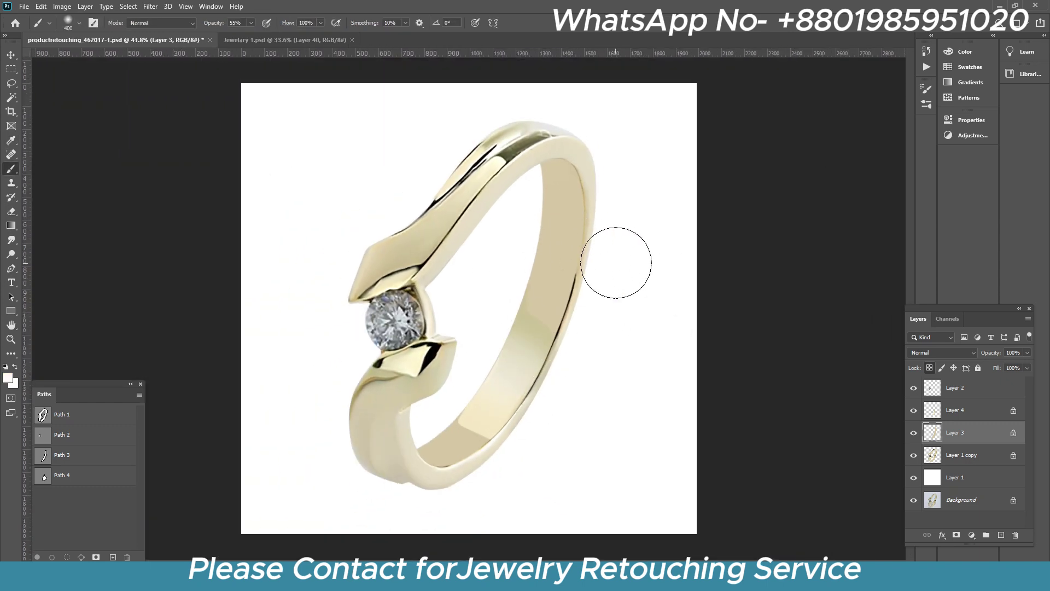
- Sample the band's beige colour and paint it over the lower ring band
scroll(593, 312, "up", 1)
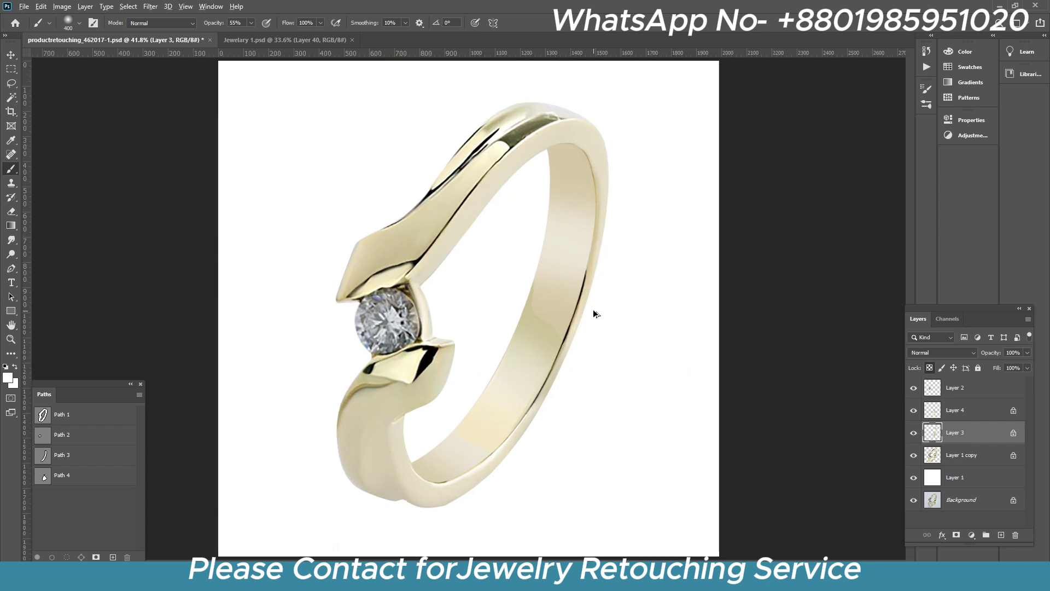
scroll(556, 284, "up", 2)
left_click(548, 295, "alt")
left_click_drag(520, 483, 558, 363)
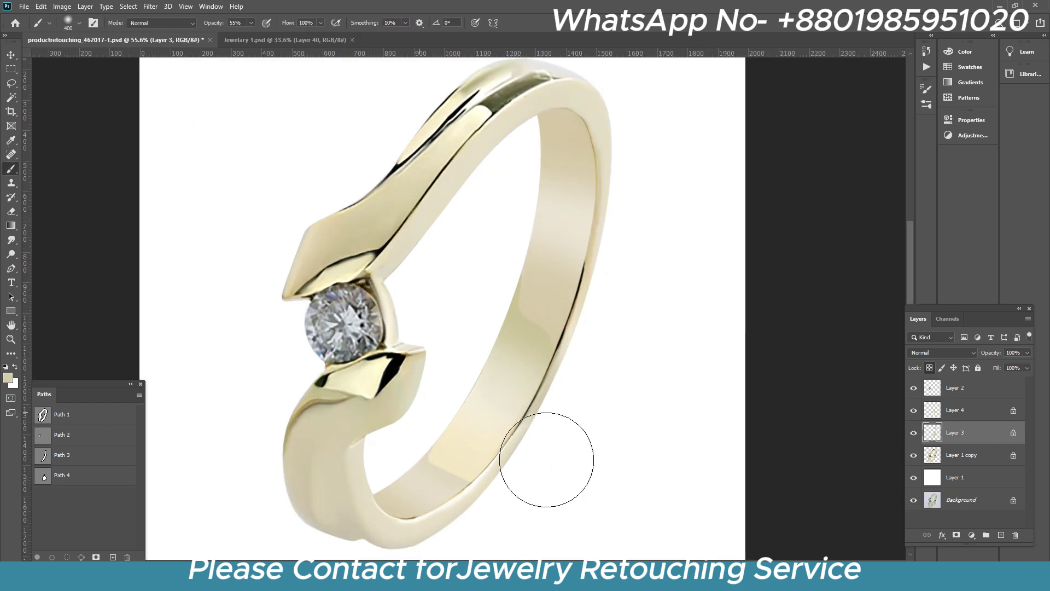
scroll(569, 246, "up", 2)
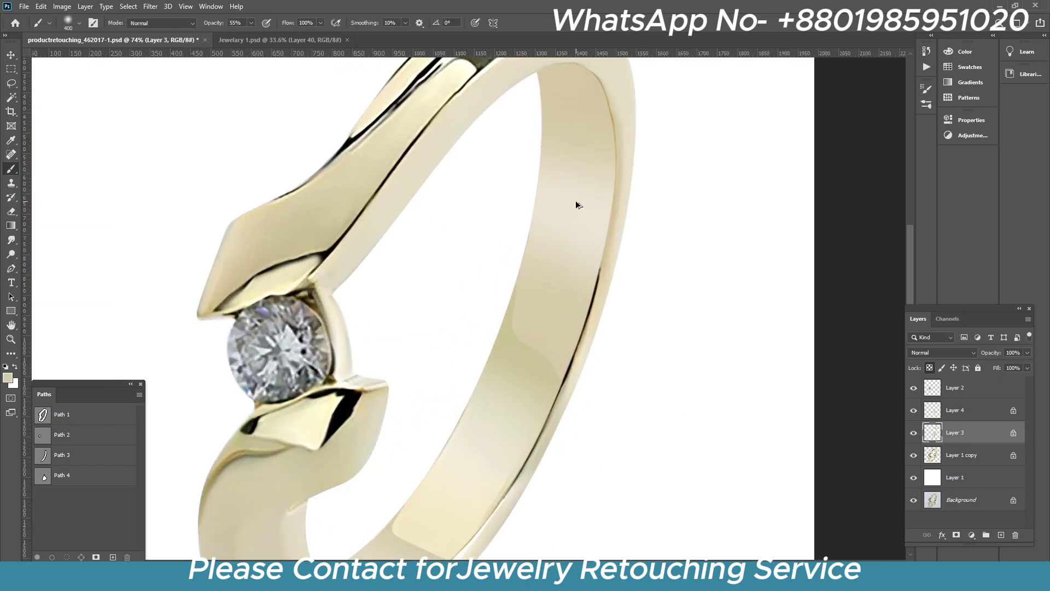
scroll(586, 214, "down", 1)
- Sample a colour from the ring band and make Layer 1 copy the active layer
left_click(538, 371, "alt")
scroll(539, 370, "down", 1)
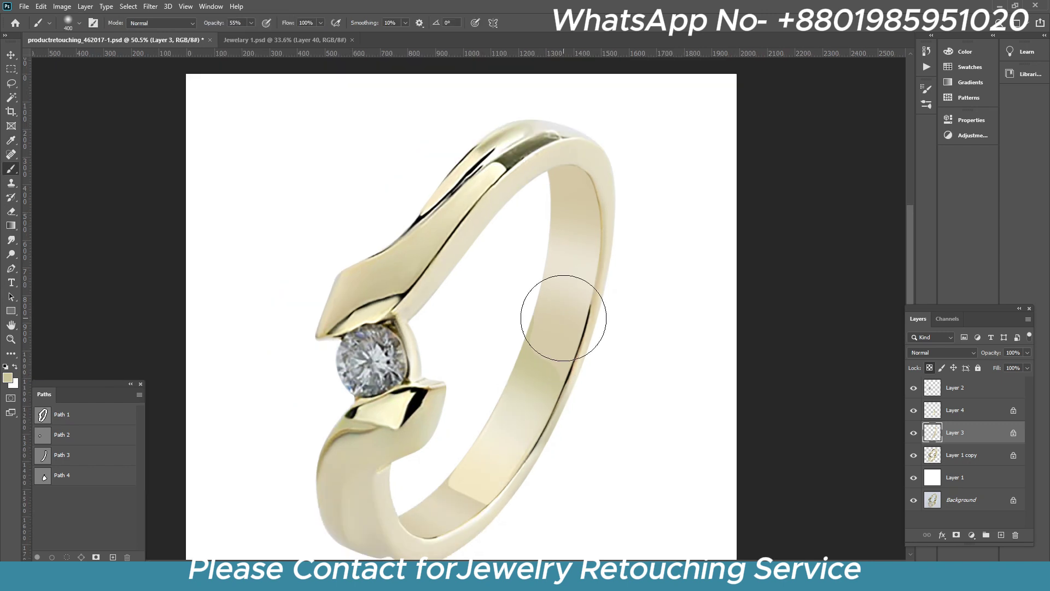
scroll(584, 245, "down", 1)
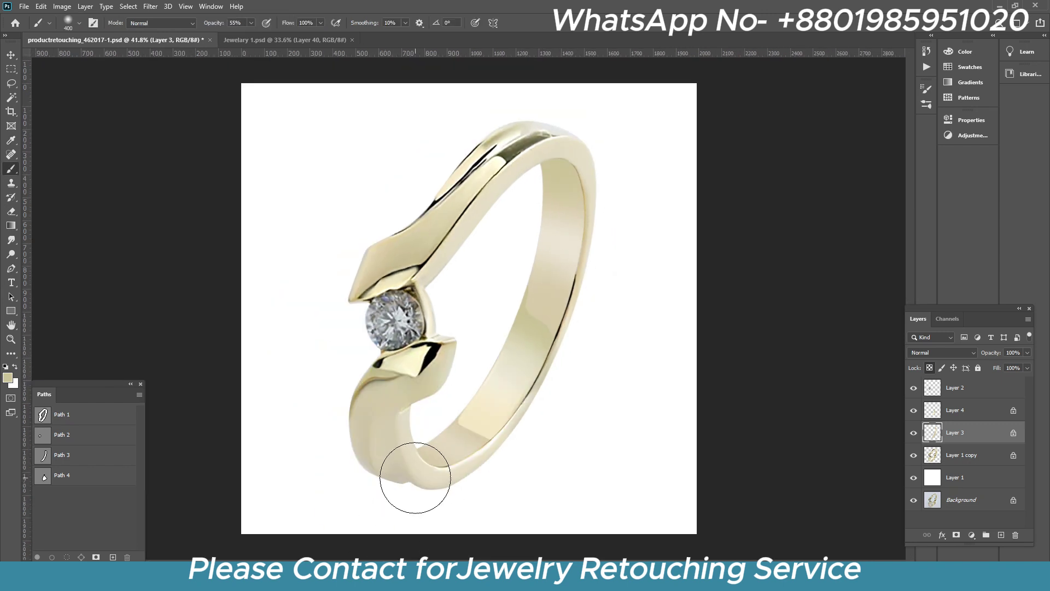
scroll(545, 446, "down", 2)
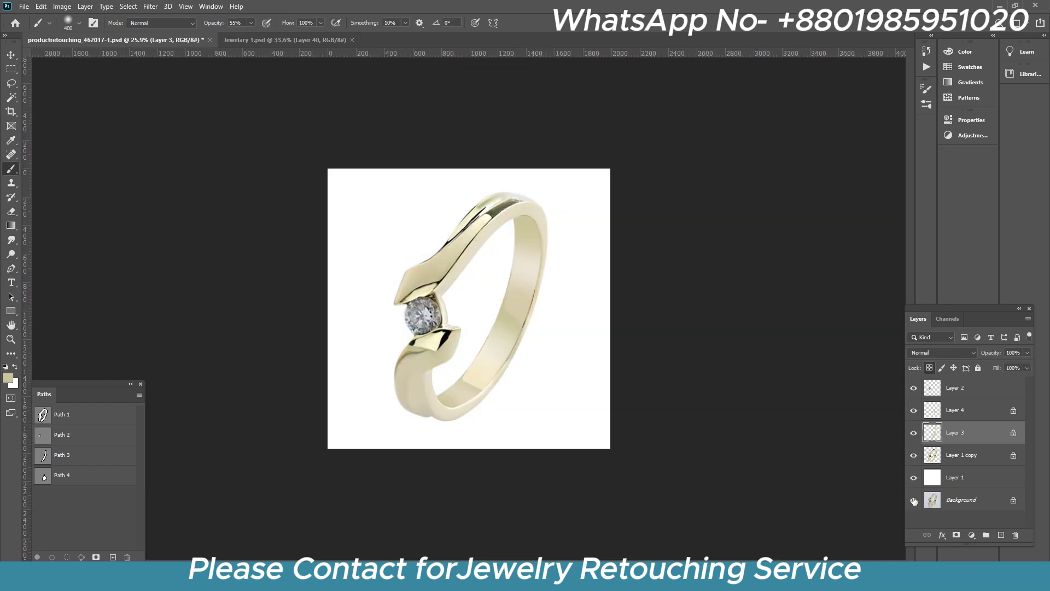
scroll(568, 197, "up", 4)
scroll(568, 197, "down", 2)
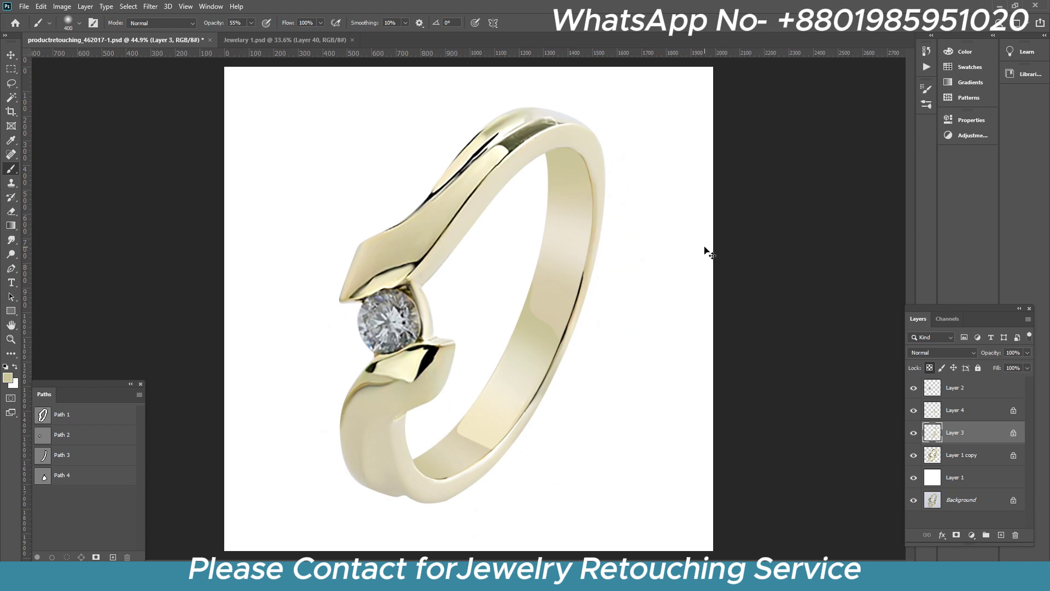
left_click(963, 455)
scroll(588, 134, "up", 3)
- Switch to the Mixer Brush and shrink it to 60 px
right_click(11, 168)
left_click(98, 207)
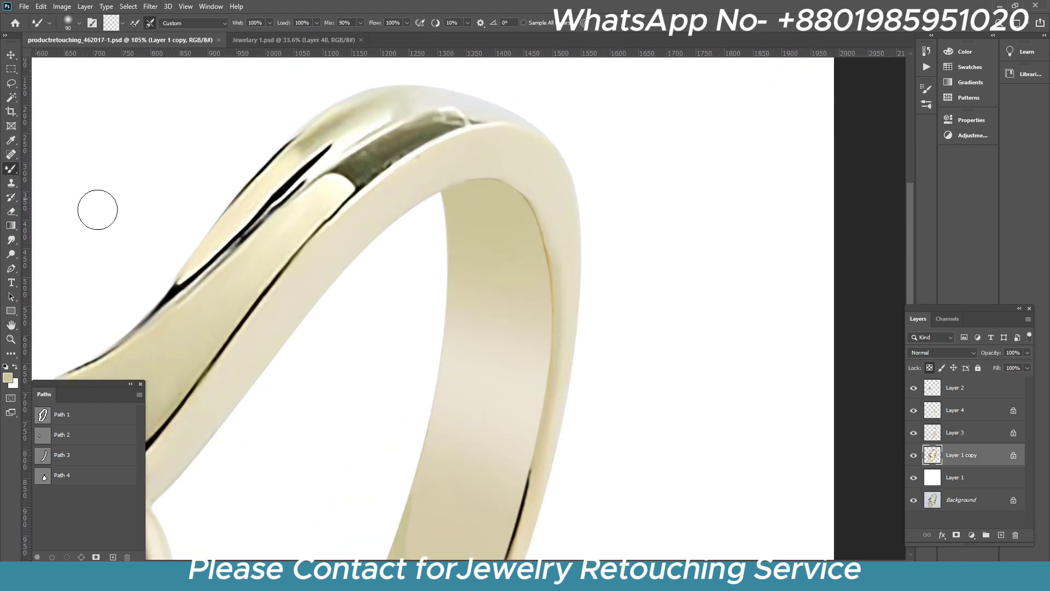
scroll(386, 312, "down", 1)
scroll(404, 266, "up", 3)
key("bracketleft")
key("bracketleft")
key("bracketleft")
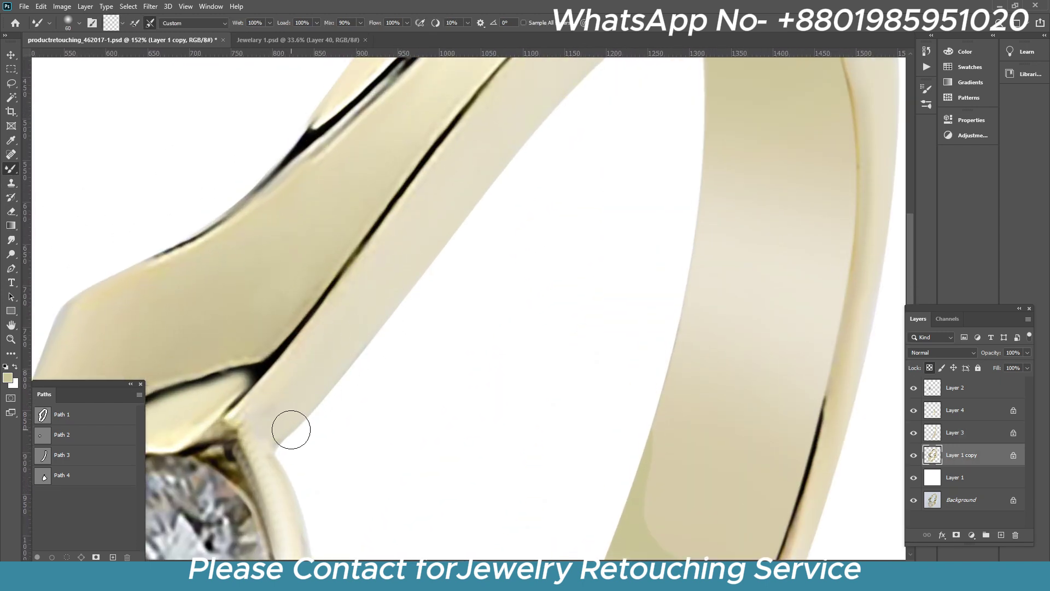
- Smooth the dark edge line along the ring band's outer rim
scroll(574, 169, "up", 5)
scroll(611, 183, "right", 2)
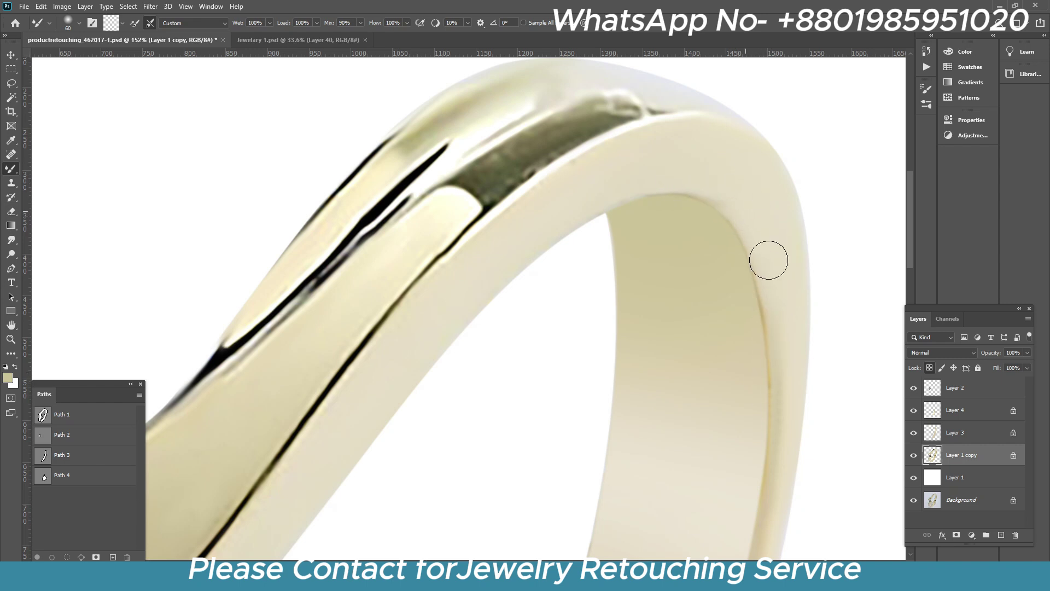
scroll(773, 372, "down", 3)
scroll(732, 469, "down", 3)
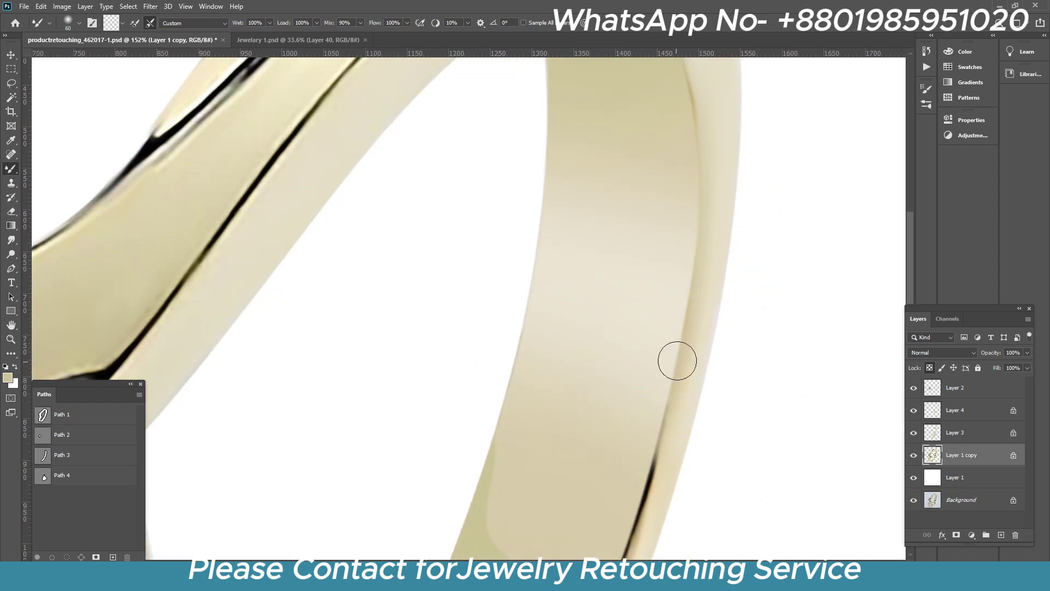
scroll(678, 359, "right", 2)
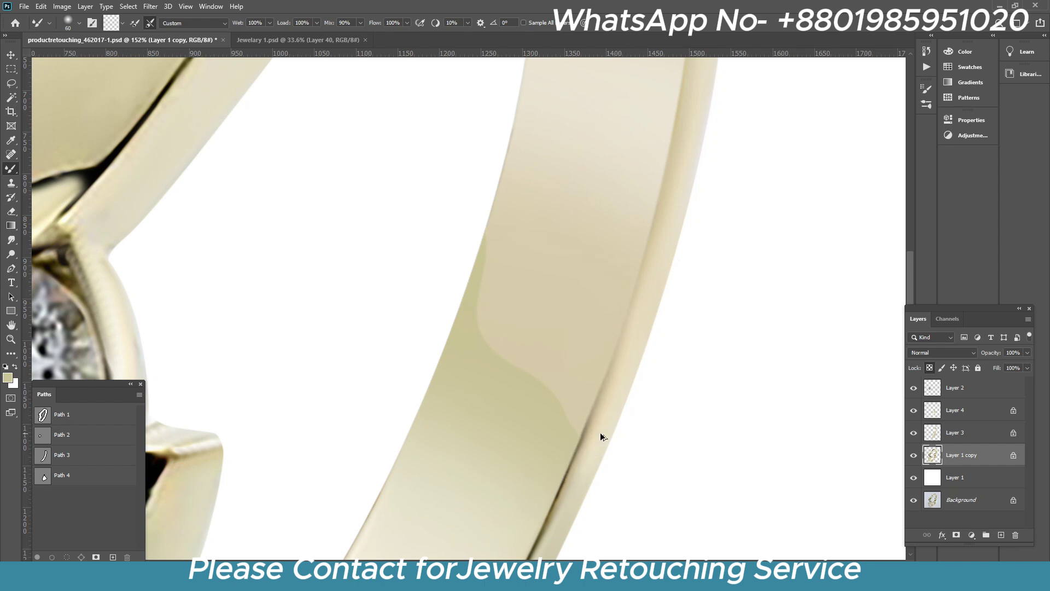
scroll(602, 433, "down", 2, "alt")
left_click_drag(645, 325, 653, 320)
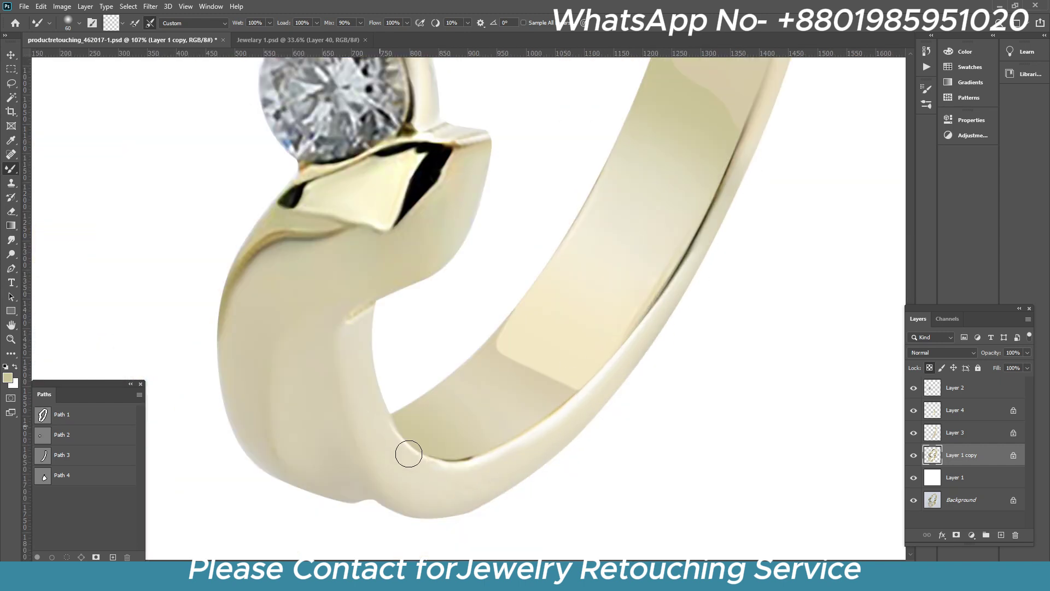
scroll(516, 511, "down", 2, "alt")
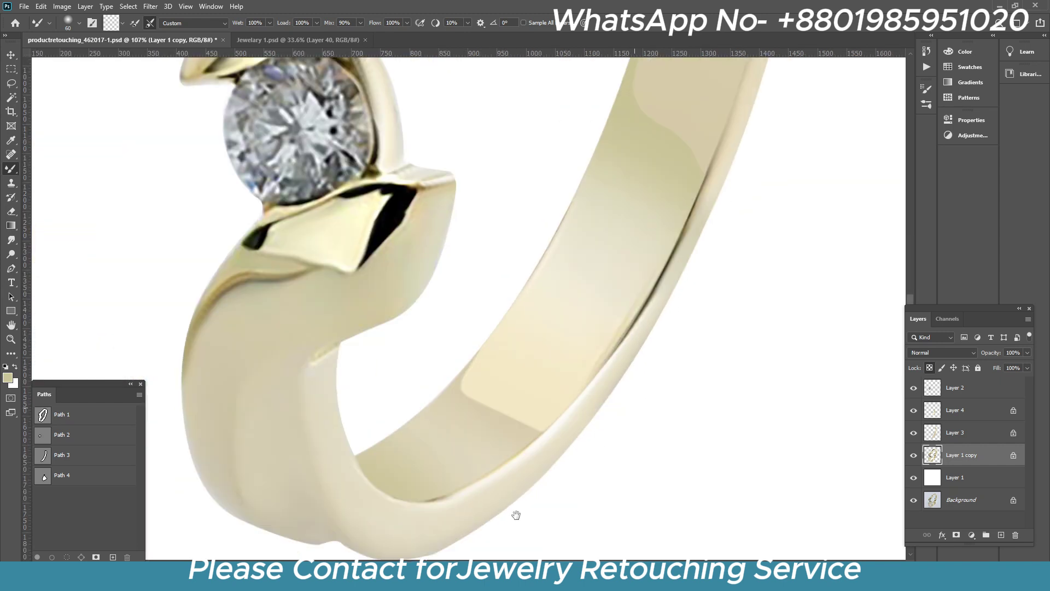
scroll(546, 357, "up", 2, "alt")
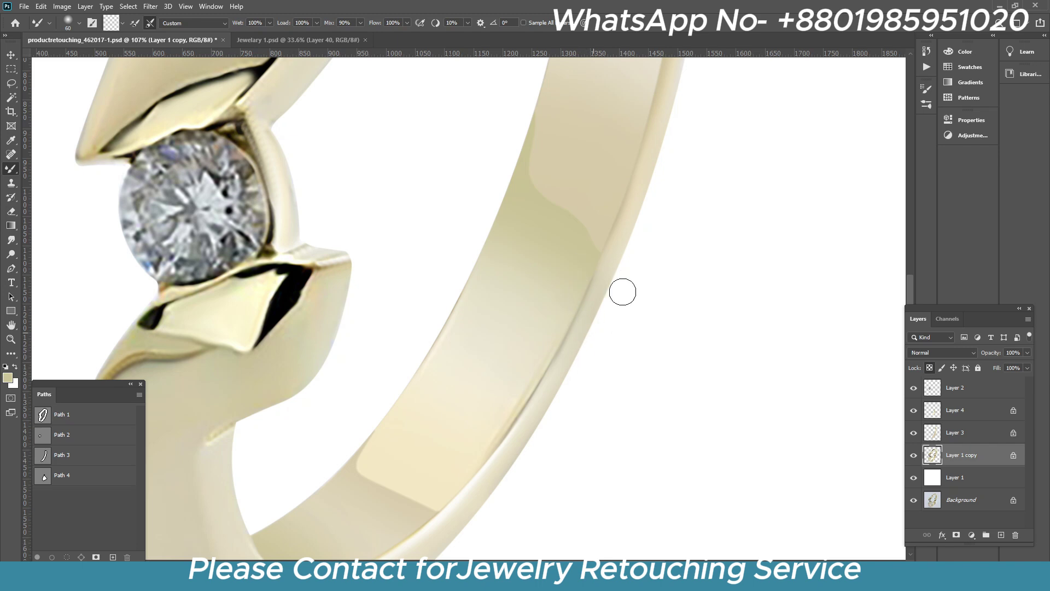
- Fit the whole ring in view and compare against the original Background ring alone
left_click_drag(657, 181, 602, 328)
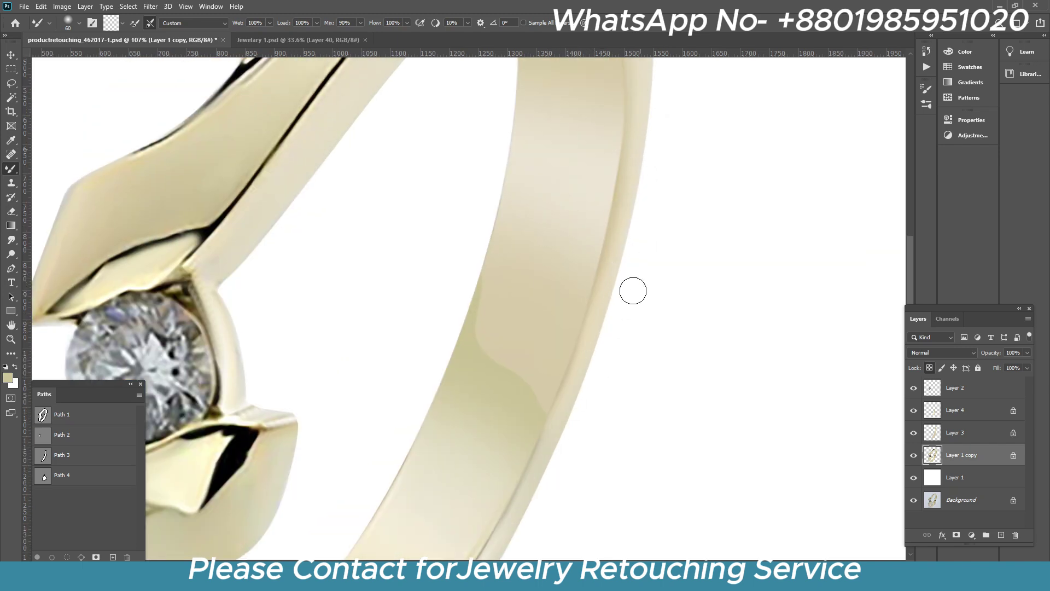
key("ctrl+0")
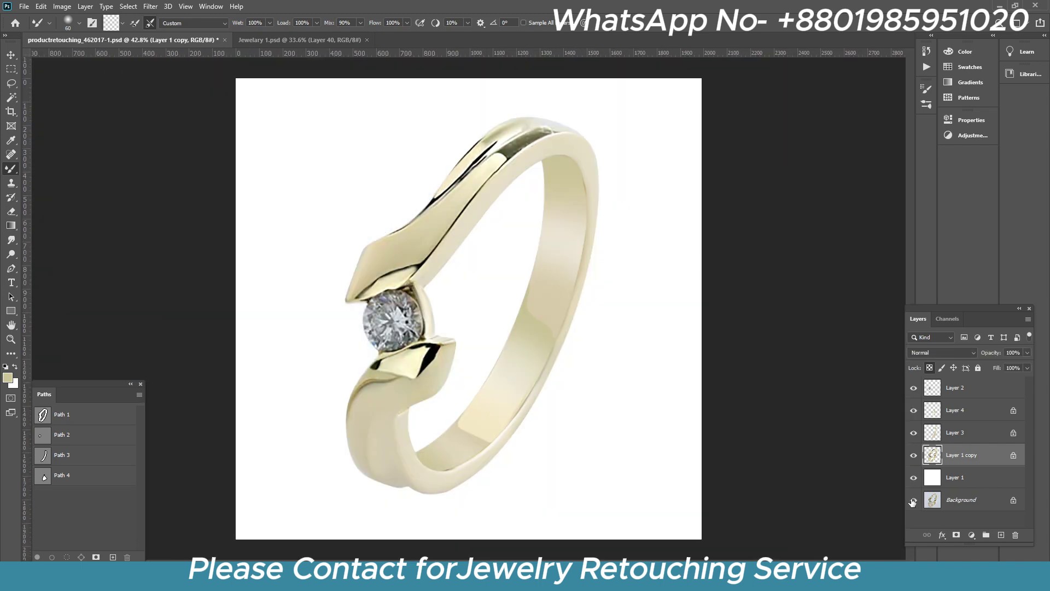
left_click(913, 500, "alt")
scroll(446, 180, "up", 3)
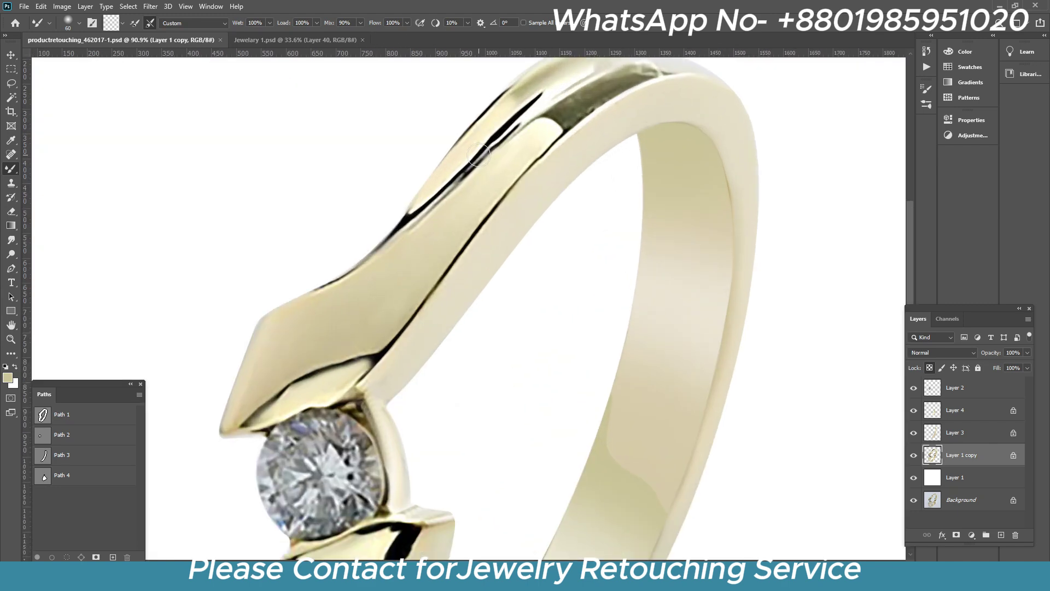
scroll(372, 372, "up", 2)
scroll(622, 206, "up", 2)
scroll(671, 155, "up", 1)
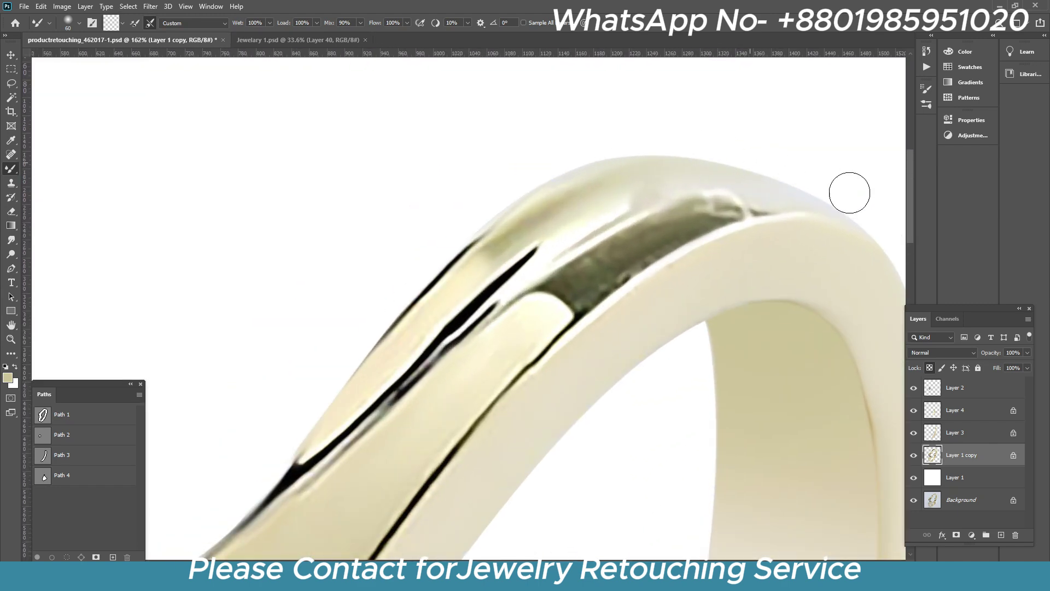
left_click_drag(848, 193, 624, 162)
- Sample the ring's pale gold and switch to a normal Brush at 175 px
left_click(587, 233, "alt")
key("b")
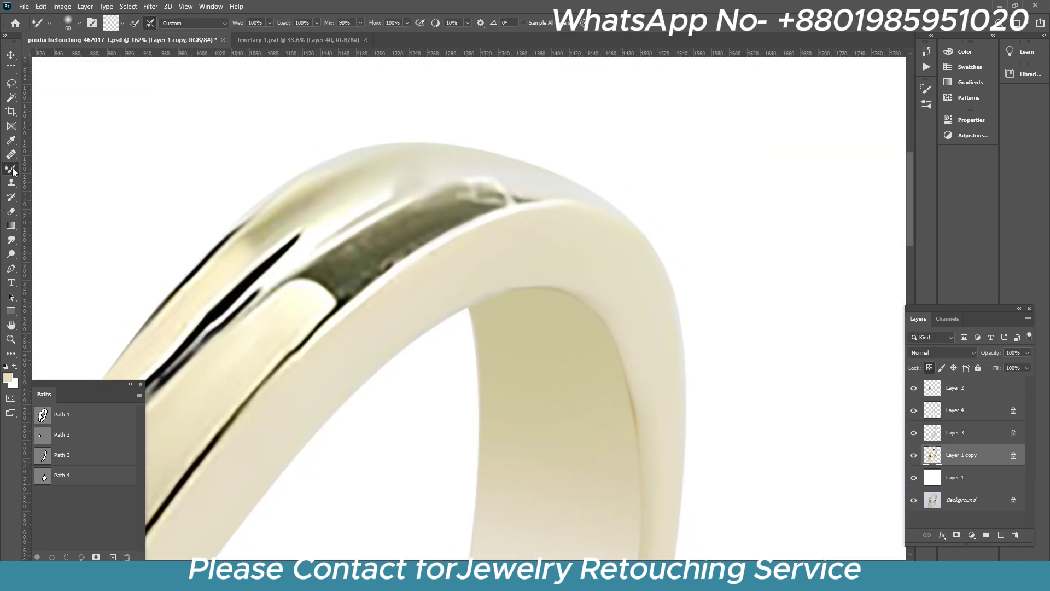
key("bracketleft")
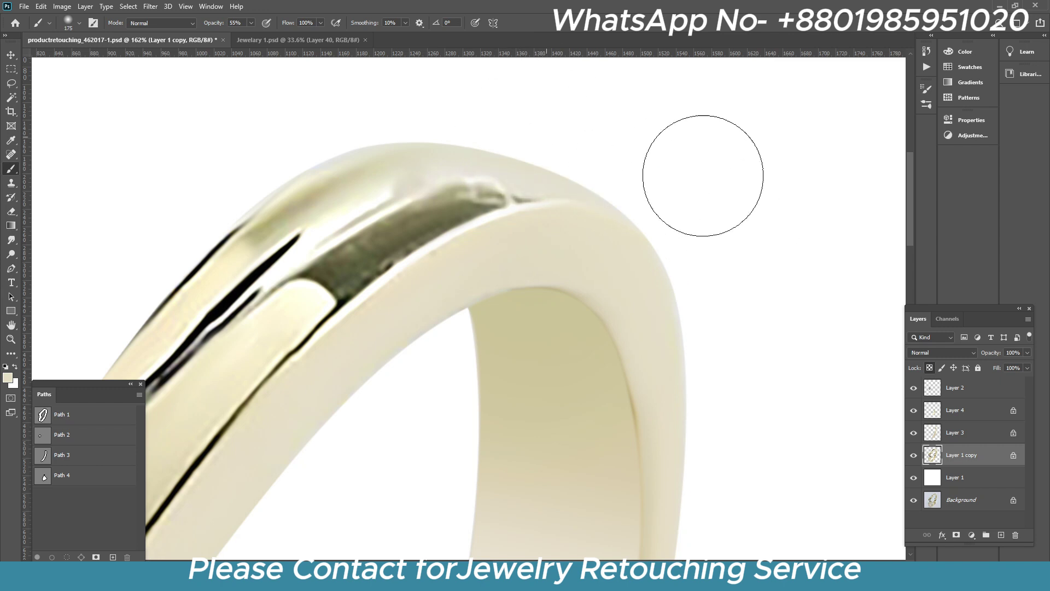
scroll(655, 238, "down", 3)
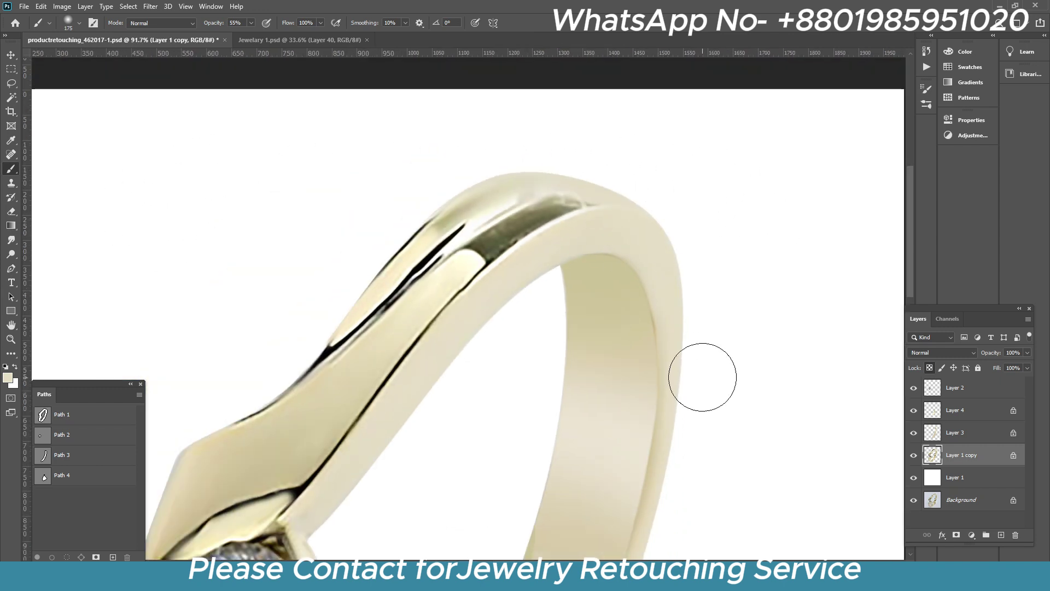
scroll(652, 301, "down", 5)
scroll(535, 403, "left", 3)
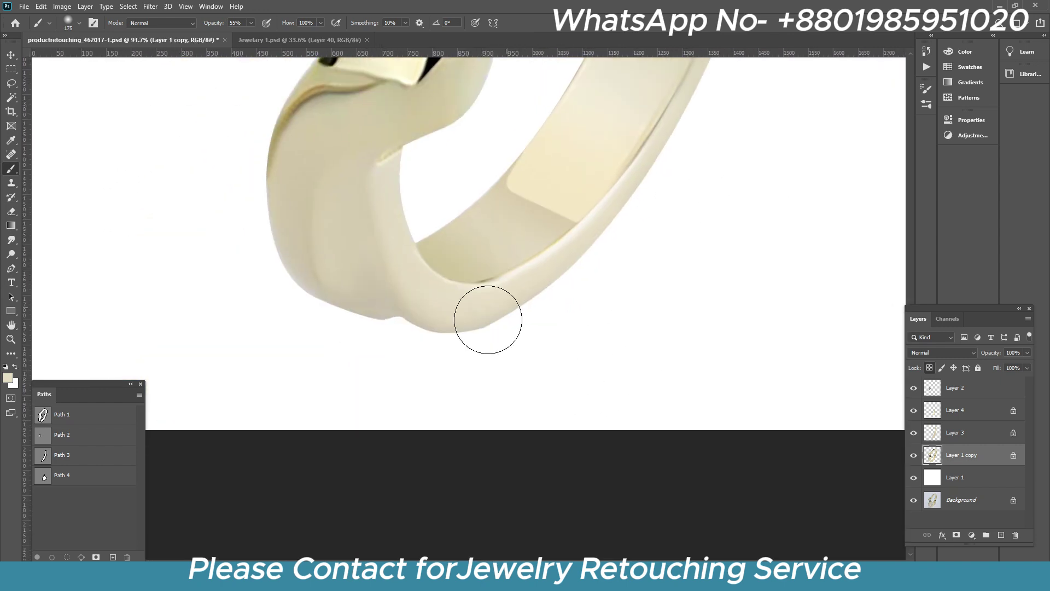
scroll(323, 437, "up", 2)
scroll(285, 410, "up", 3)
scroll(269, 240, "up", 5)
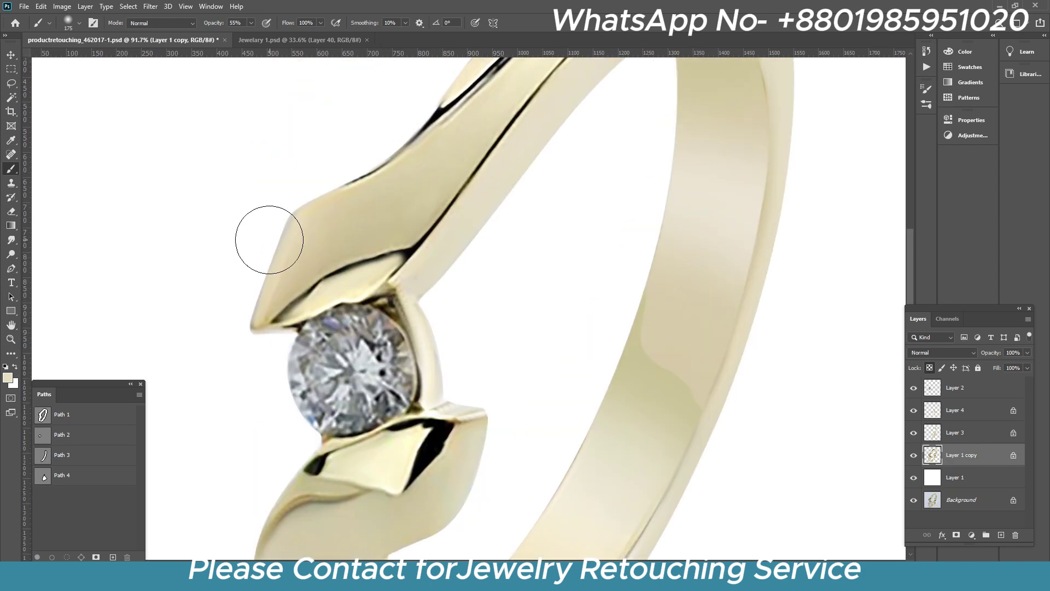
scroll(418, 291, "down", 5)
scroll(305, 265, "up", 8)
scroll(305, 265, "down", 3)
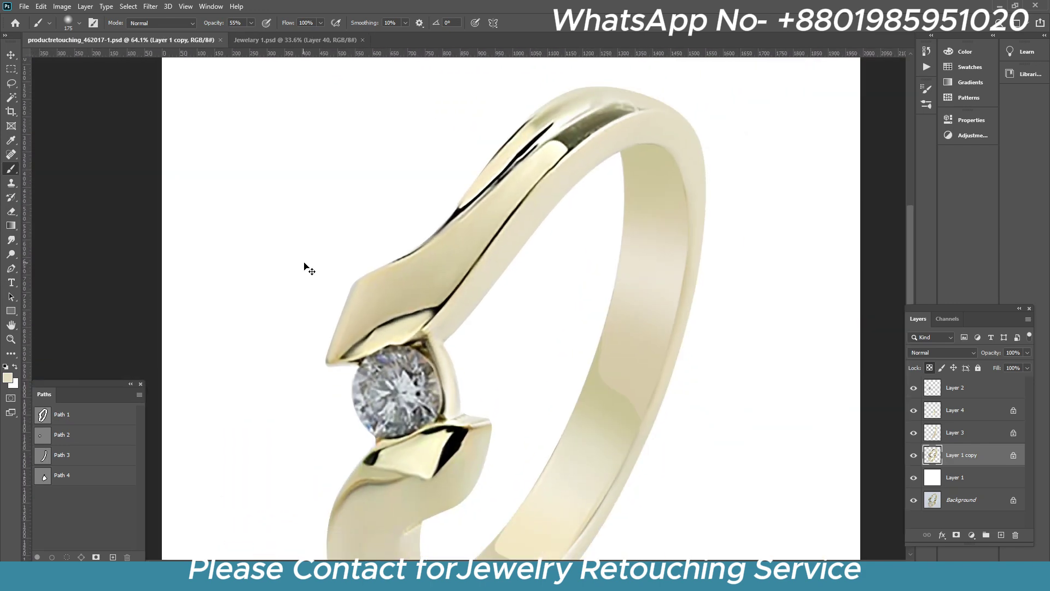
scroll(305, 265, "up", 3)
- Blend and brighten the pointed setting's left edge and the dark line under its tip
right_click(6, 175)
left_click_drag(349, 328, 353, 274)
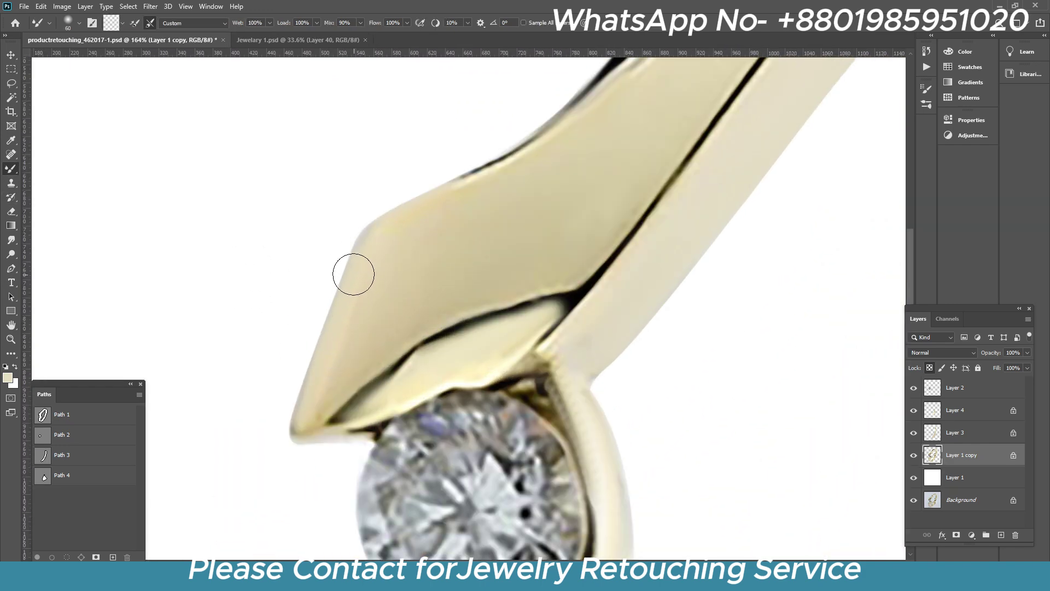
left_click_drag(313, 387, 333, 280)
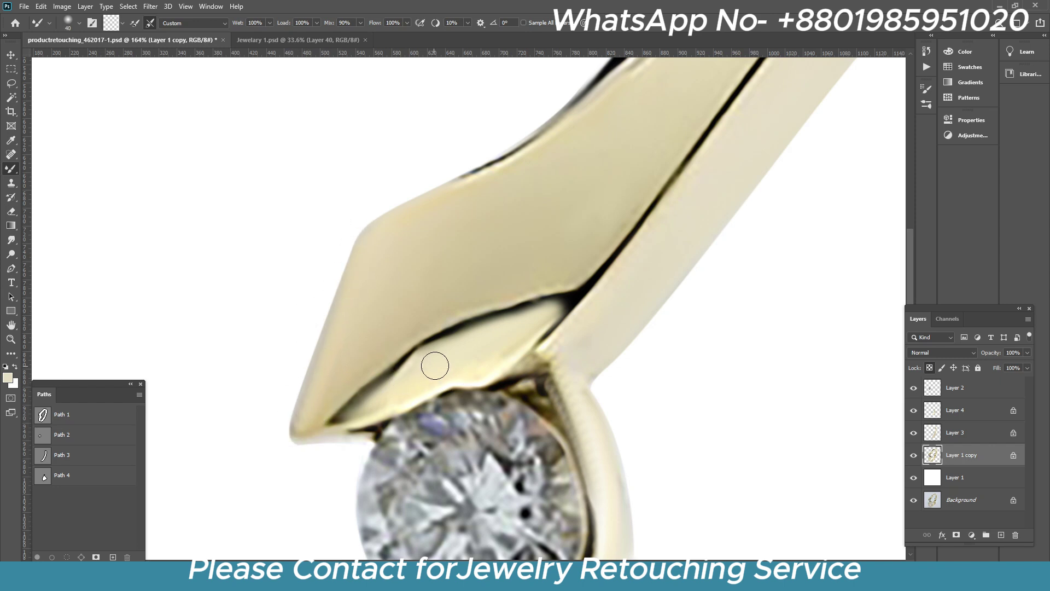
mouse_move(435, 366)
left_mouse_down()
mouse_move(371, 398)
mouse_move(404, 369)
mouse_move(536, 316)
mouse_move(534, 339)
mouse_move(616, 393)
left_mouse_up()
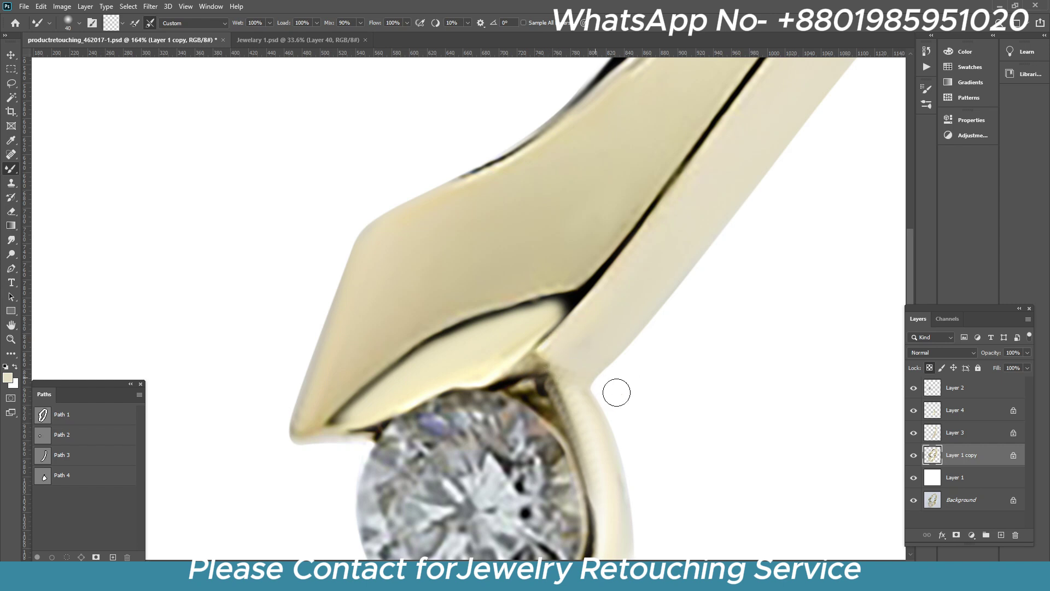
- Smear and soften the dark band along the top of the ring's upper band
scroll(569, 392, "down", 5)
scroll(483, 338, "up", 4)
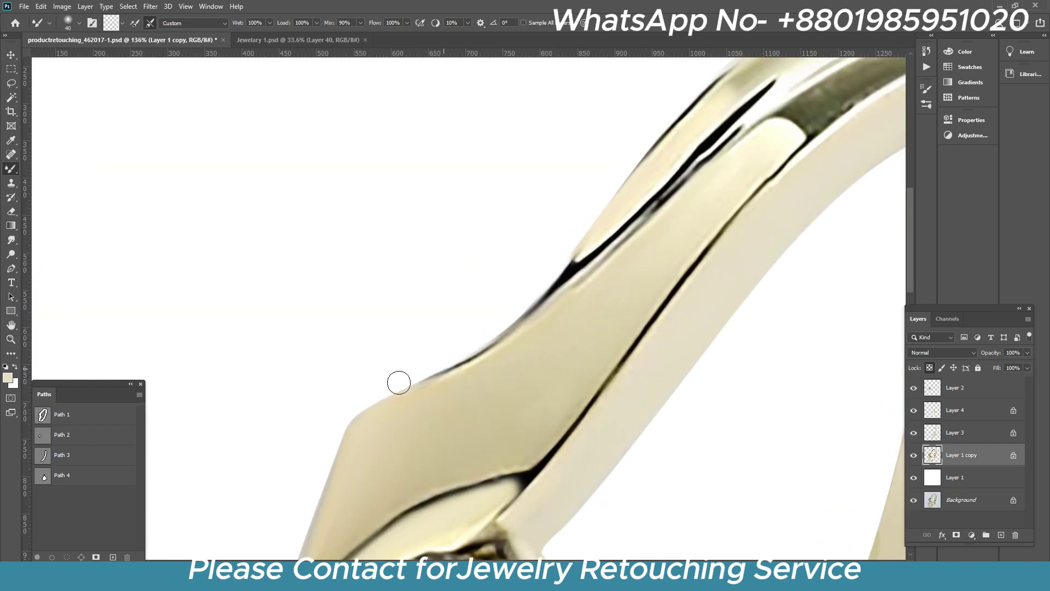
mouse_move(664, 213)
left_mouse_down()
mouse_move(549, 305)
mouse_move(543, 226)
left_mouse_up()
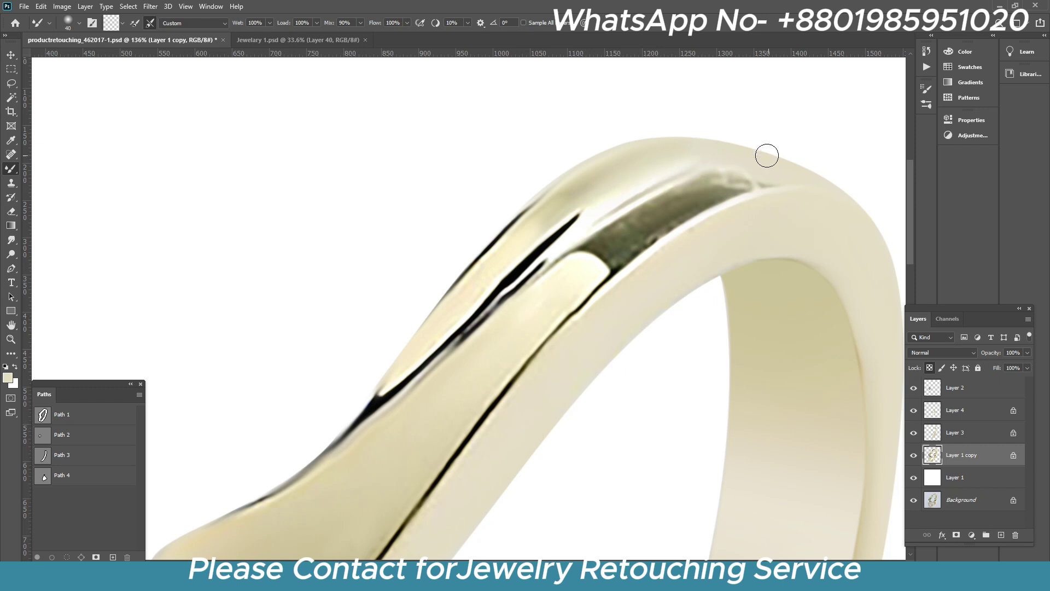
left_click_drag(717, 198, 805, 172)
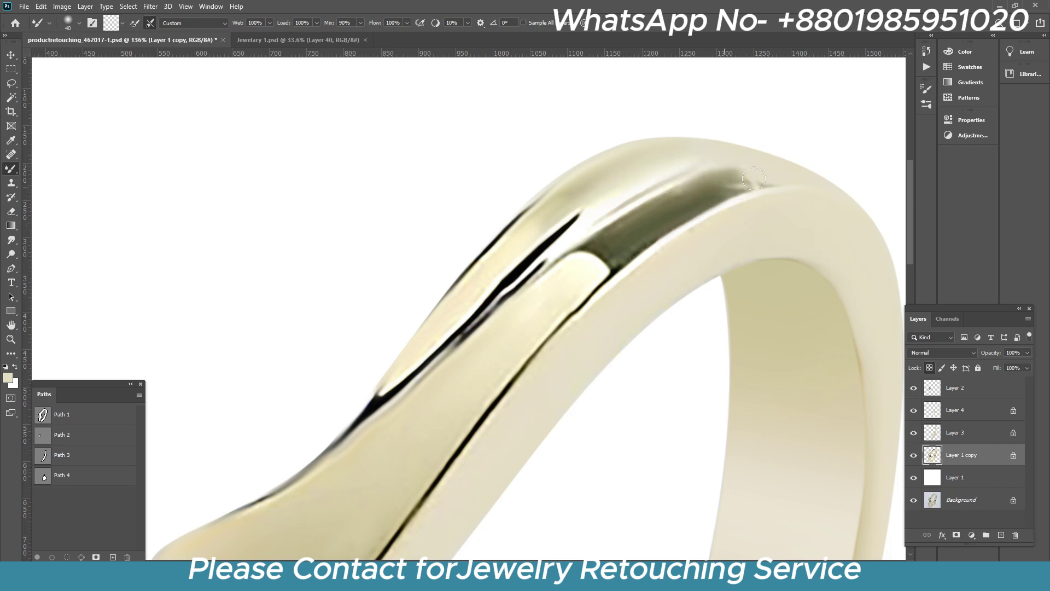
scroll(653, 265, "down", 3)
- Toggle the Background visibility to compare the retouched ring with the original
scroll(547, 301, "down", 1)
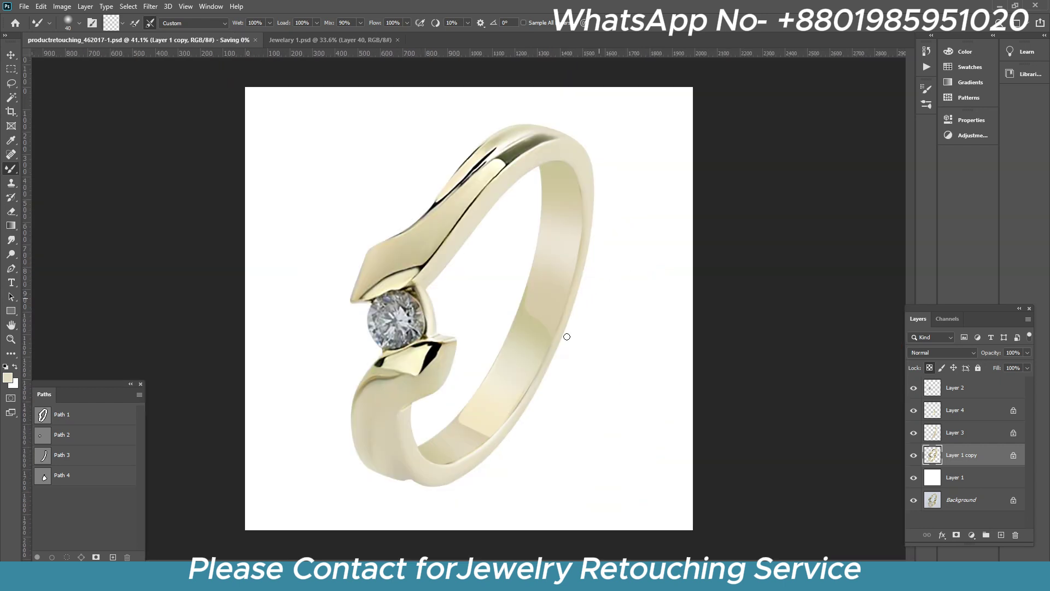
scroll(438, 330, "up", 1)
scroll(438, 330, "down", 1)
left_click(915, 502, "alt")
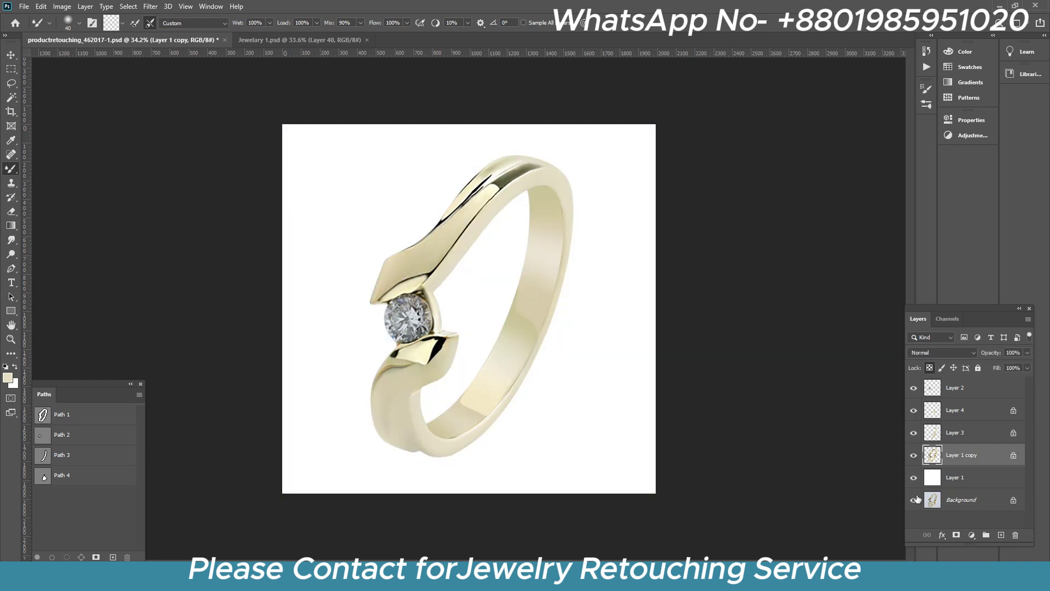
left_click(914, 502, "alt")
scroll(450, 449, "up", 2)
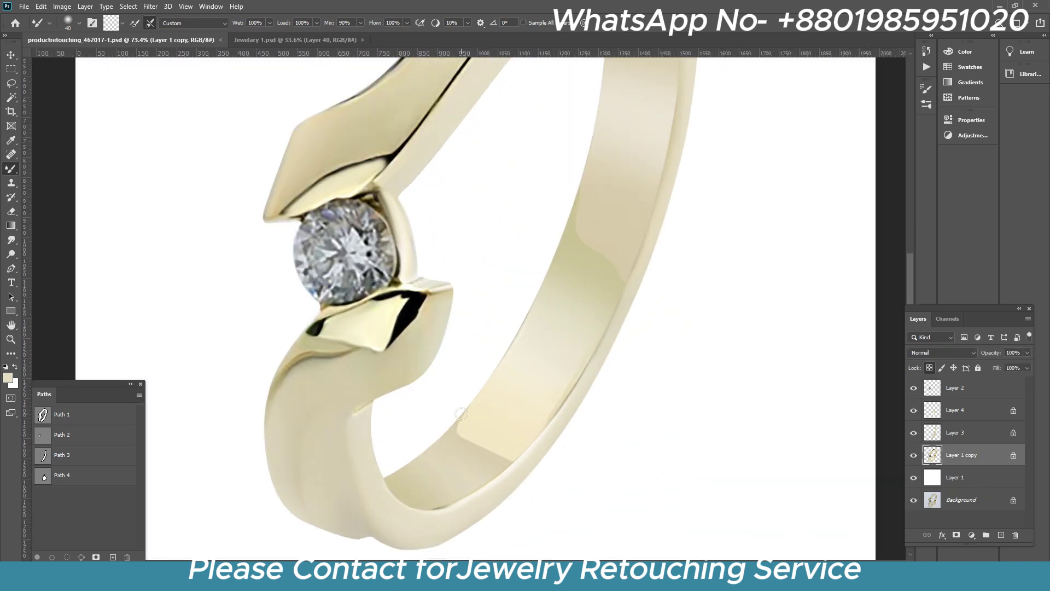
- Duplicate Layer 1 copy, run the oil paint 10 action, and add a hide-all mask
left_click_drag(957, 454, 941, 443)
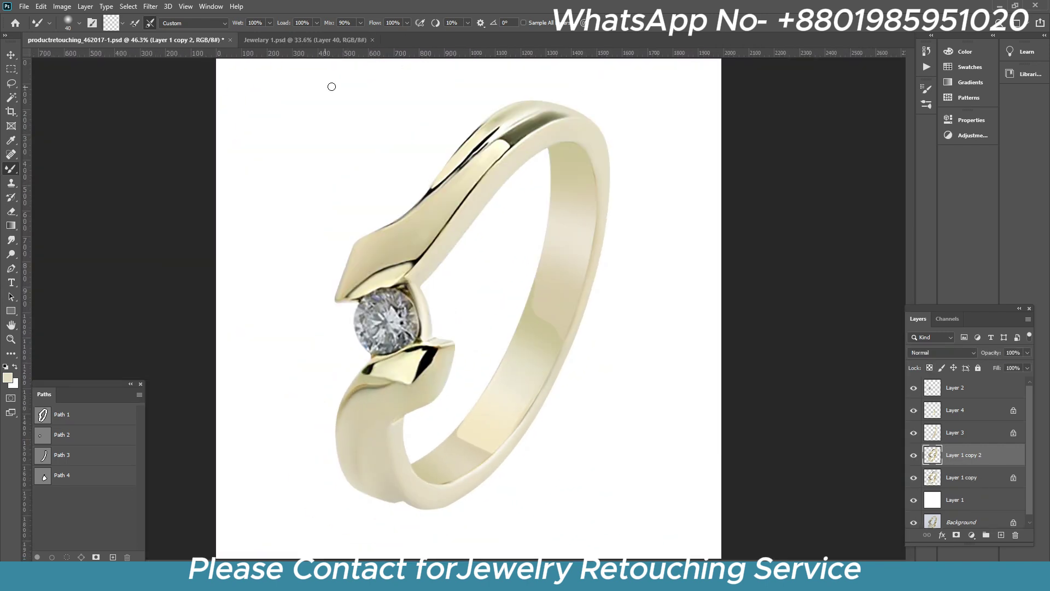
left_click(925, 66)
left_click(853, 84)
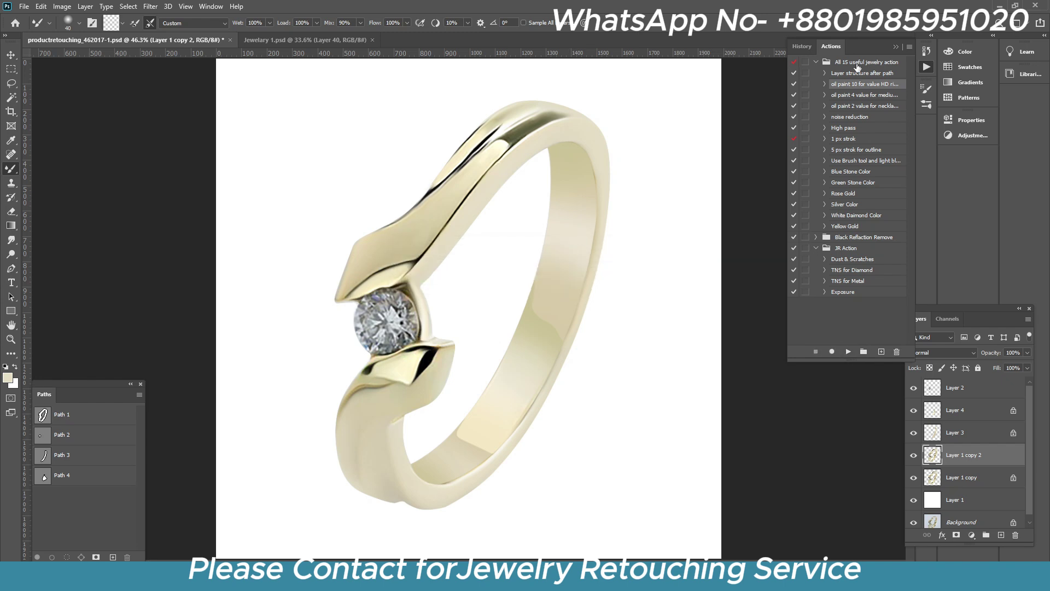
left_click(896, 47)
left_click(956, 536, "alt")
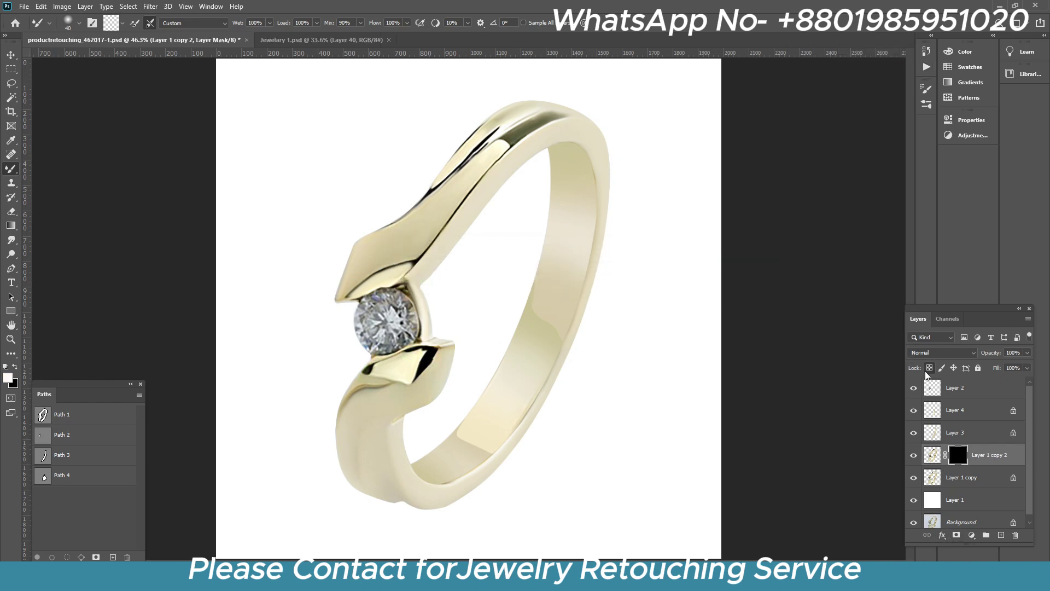
- Switch to the regular Brush Tool and raise its opacity
right_click(11, 169)
left_click(38, 169)
scroll(441, 168, "up", 2)
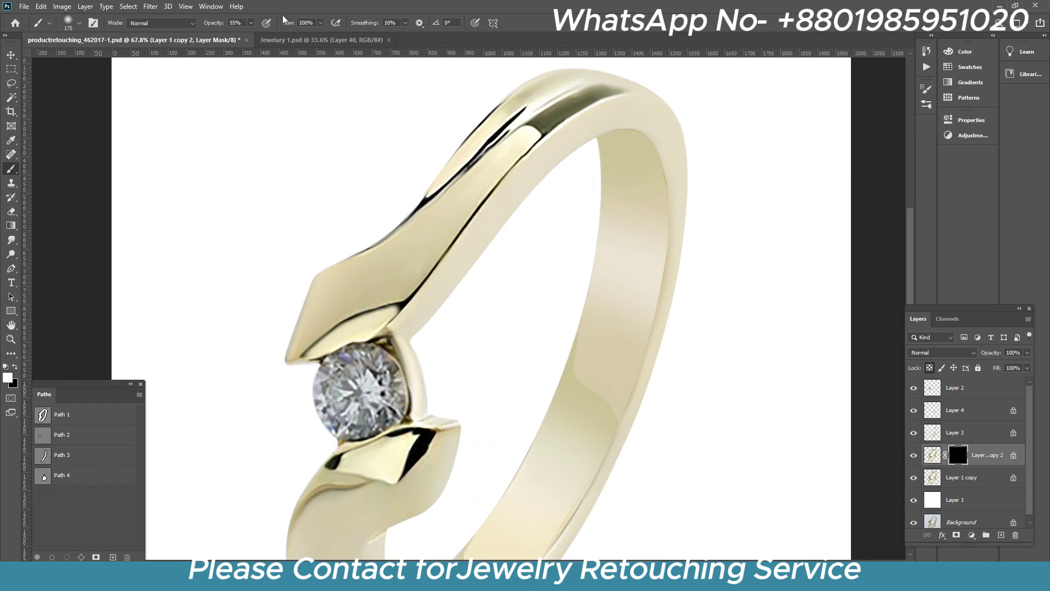
left_click(251, 23)
scroll(335, 272, "up", 3)
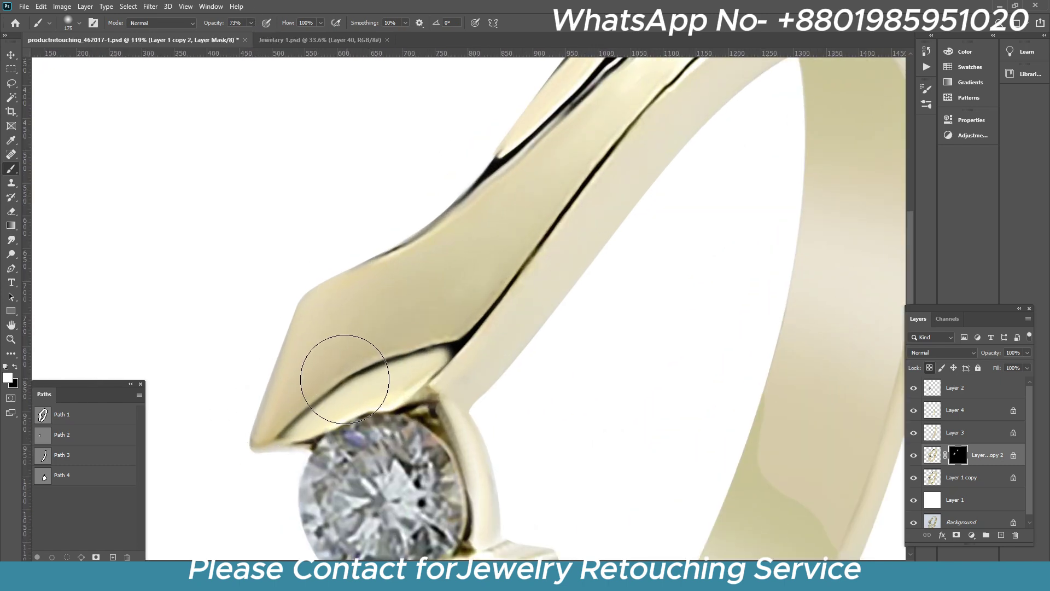
- Paint the mask to reveal the smoothed prong, the setting beside the diamond, and the upper edge
left_click_drag(340, 363, 481, 305)
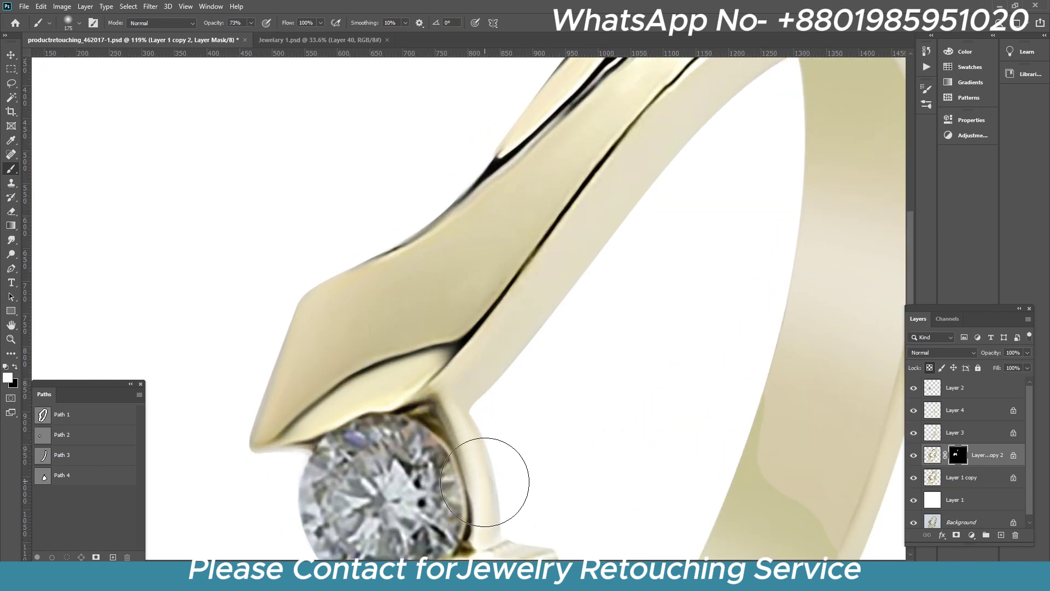
left_click_drag(609, 174, 410, 361)
left_click_drag(410, 223, 481, 181)
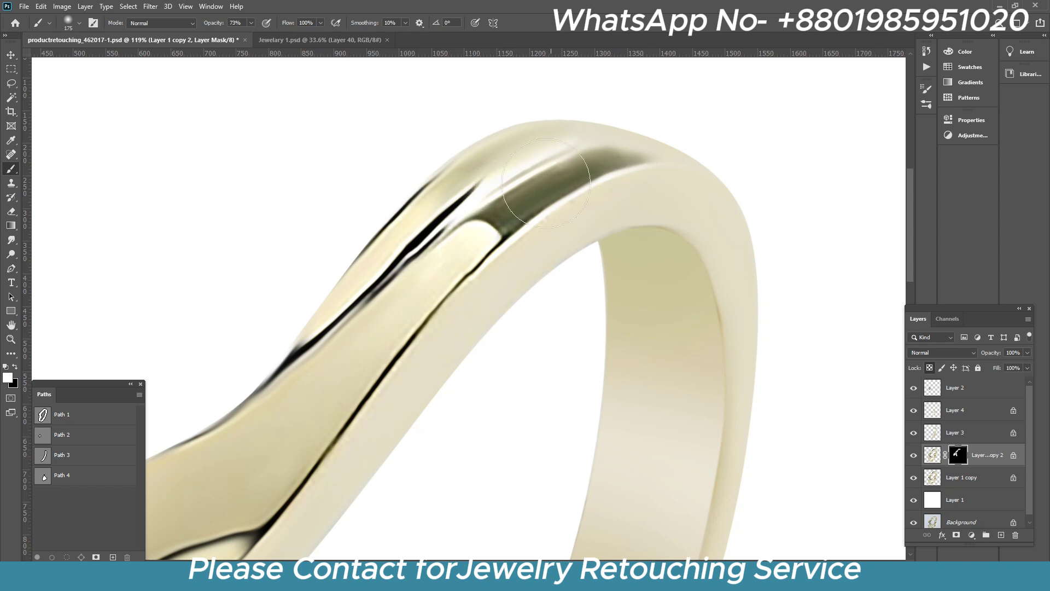
scroll(656, 328, "down", 2)
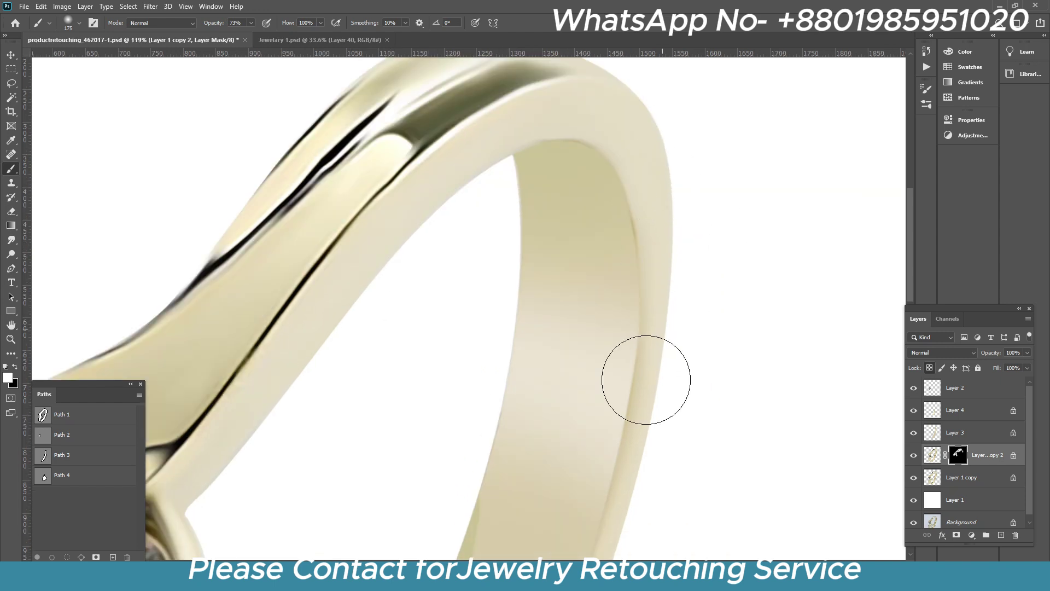
scroll(629, 465, "down", 3)
scroll(574, 465, "down", 3)
scroll(519, 382, "down", 3)
scroll(504, 328, "left", 5)
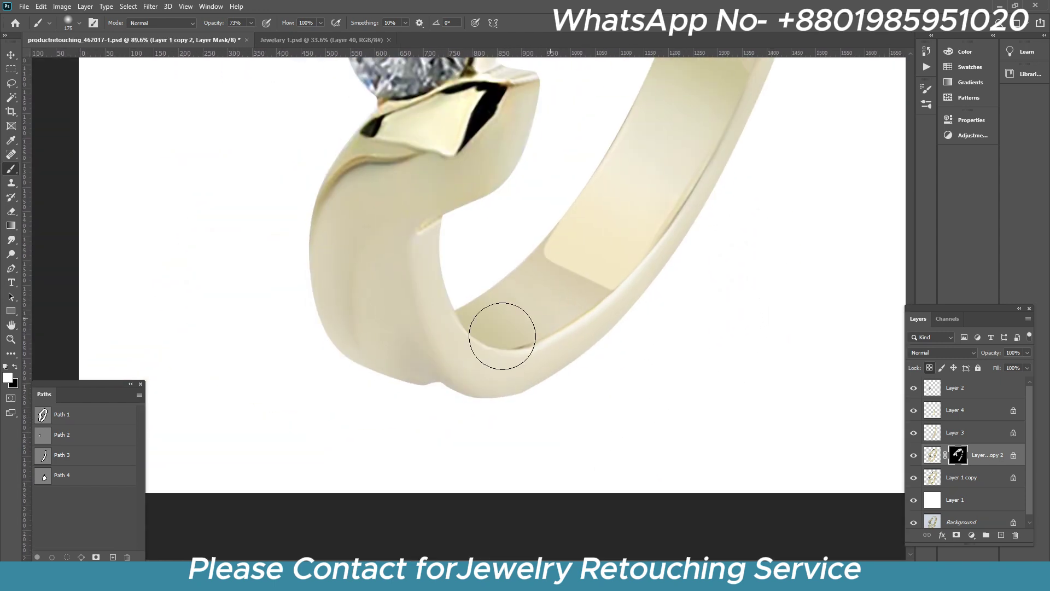
- Enlarge the brush around the diamond setting, then merge the masked copy into Layer 1 copy
left_click_drag(568, 180, 620, 219)
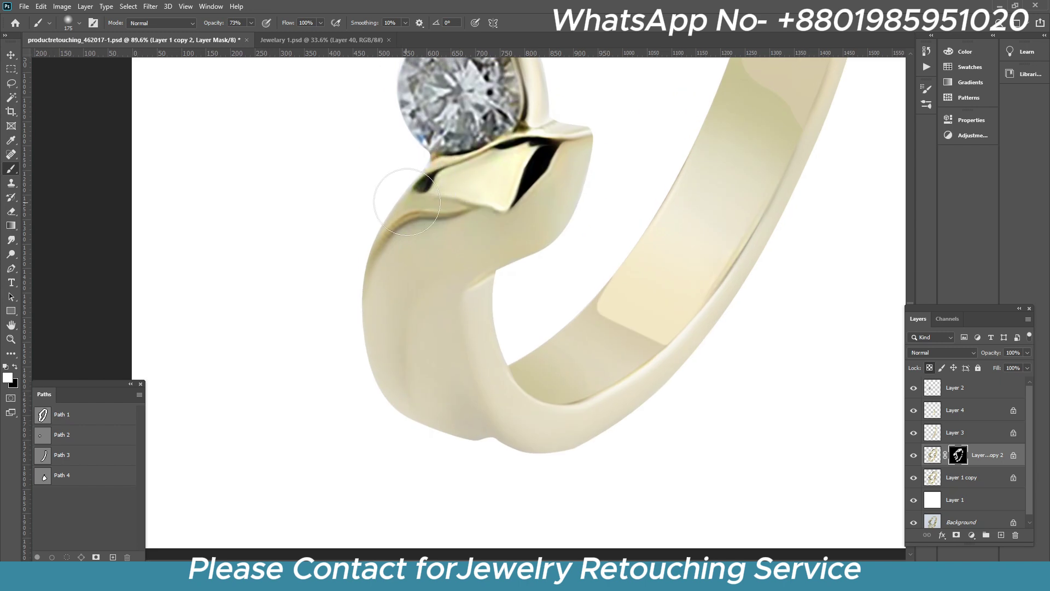
scroll(544, 135, "up", 1)
scroll(565, 205, "up", 1)
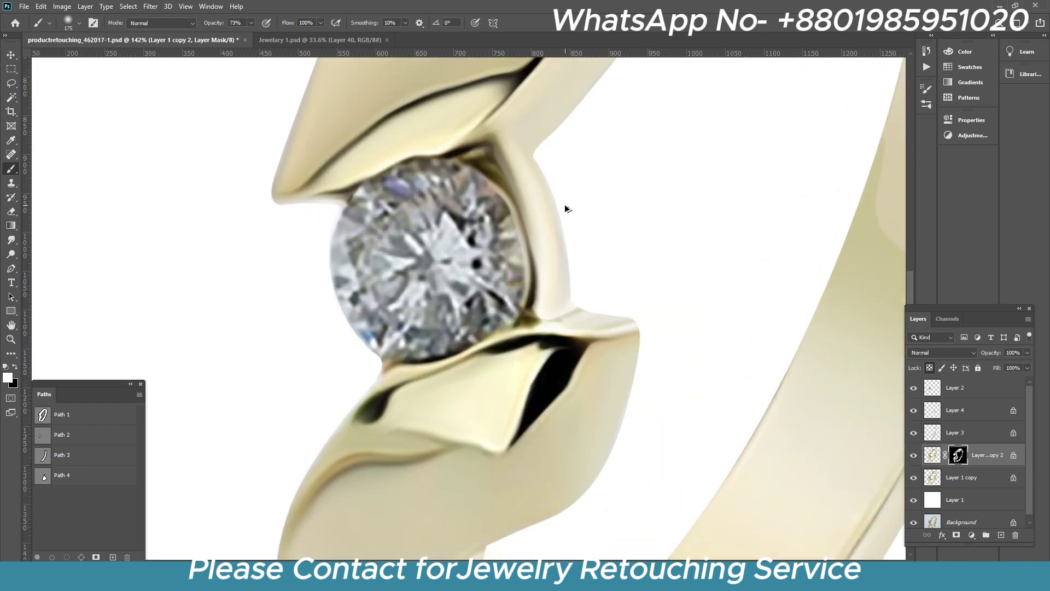
scroll(502, 215, "down", 3)
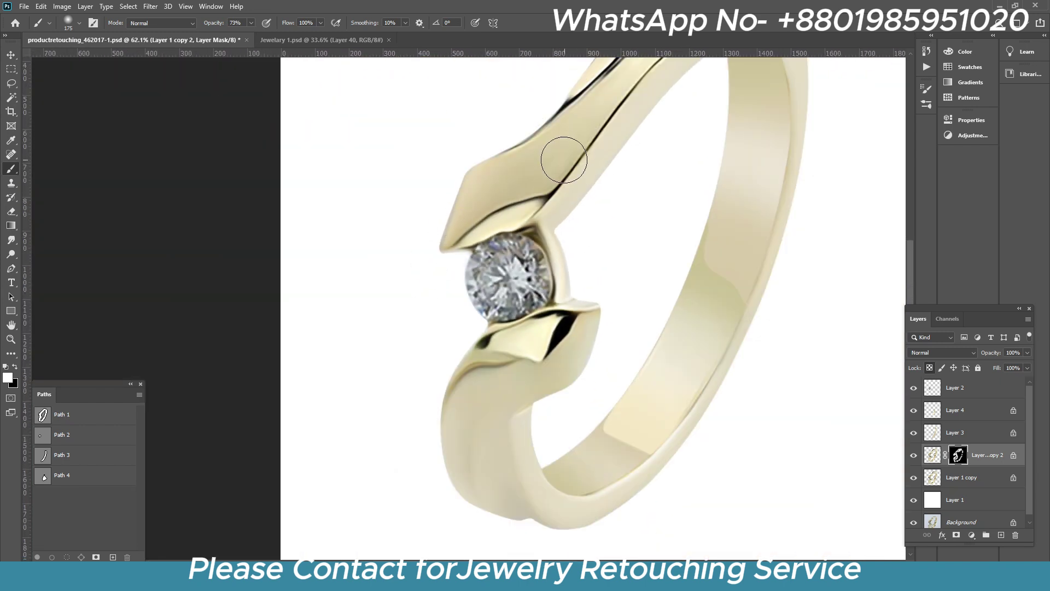
scroll(564, 159, "down", 2)
key("bracketright")
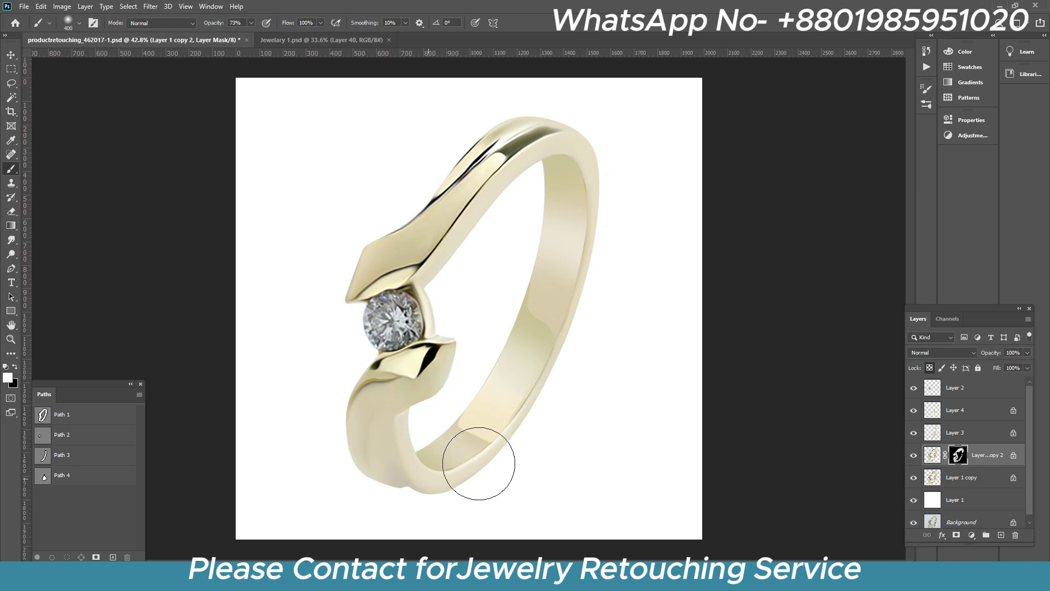
scroll(668, 394, "down", 2)
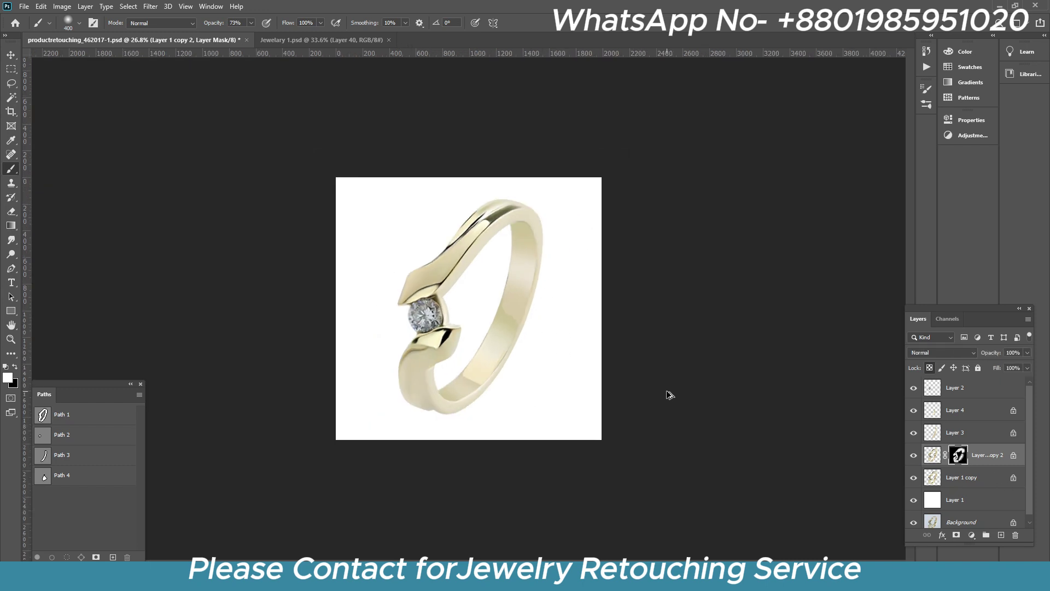
scroll(478, 319, "up", 3)
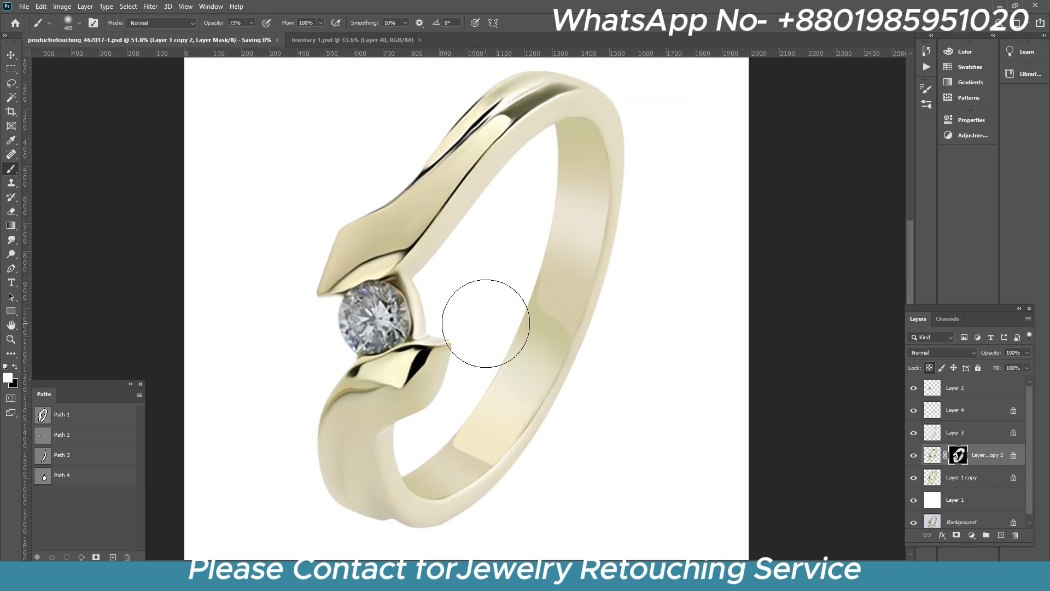
key("Delete")
scroll(417, 379, "up", 3)
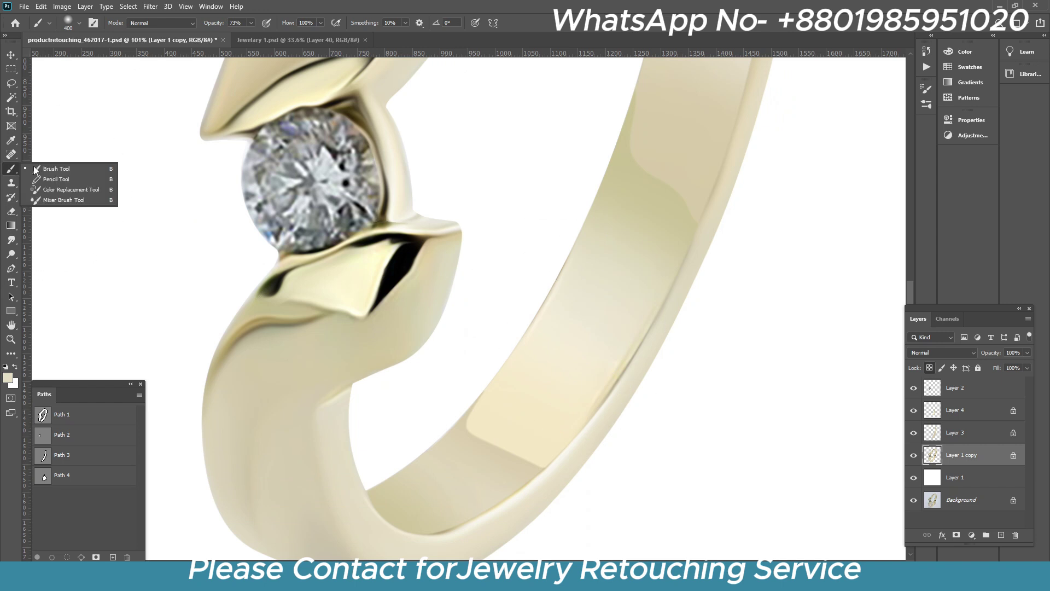
- Shrink the brush to 35 and paint fine dark lines along the band's inner-edge arc
scroll(429, 402, "up", 3)
key("bracketleft")
key("bracketleft")
key("bracketleft")
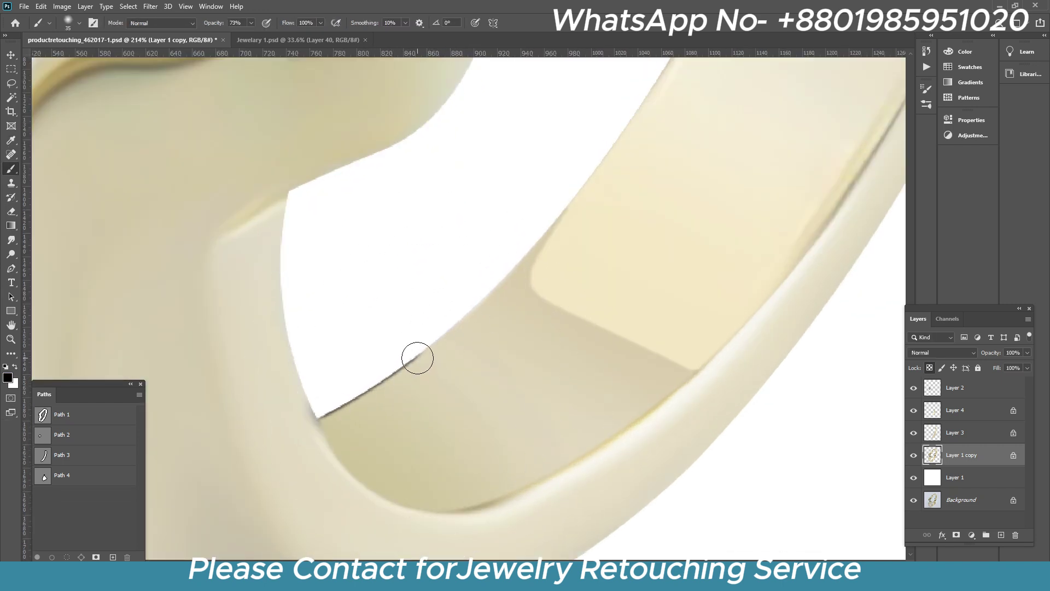
left_click_drag(417, 358, 554, 234)
left_click_drag(667, 230, 523, 407)
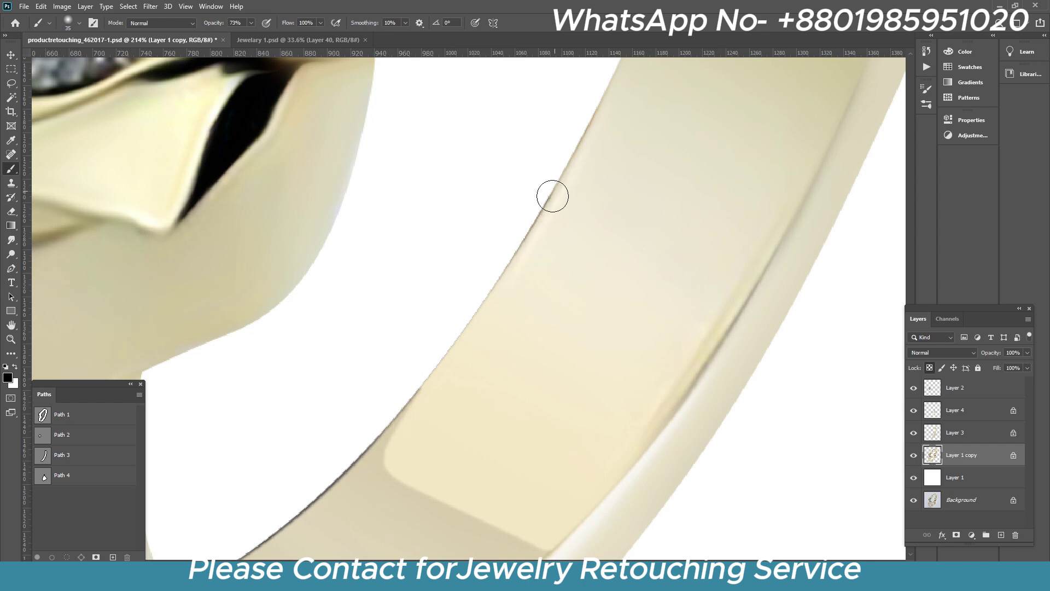
mouse_move(433, 405)
left_mouse_down()
mouse_move(492, 222)
mouse_move(440, 339)
left_mouse_up()
left_click_drag(532, 300, 478, 351)
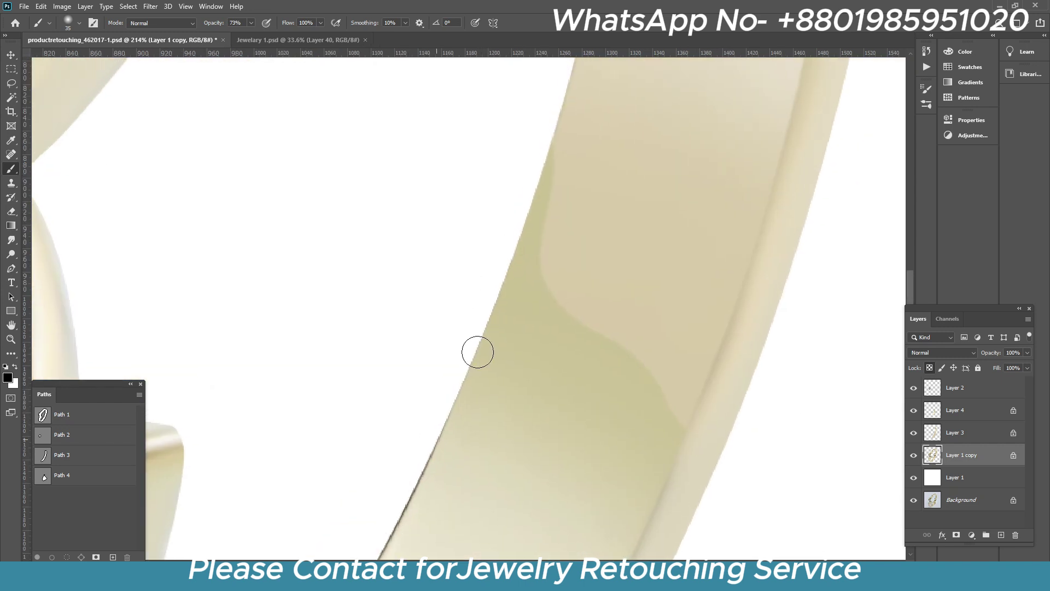
left_click_drag(557, 177, 512, 285)
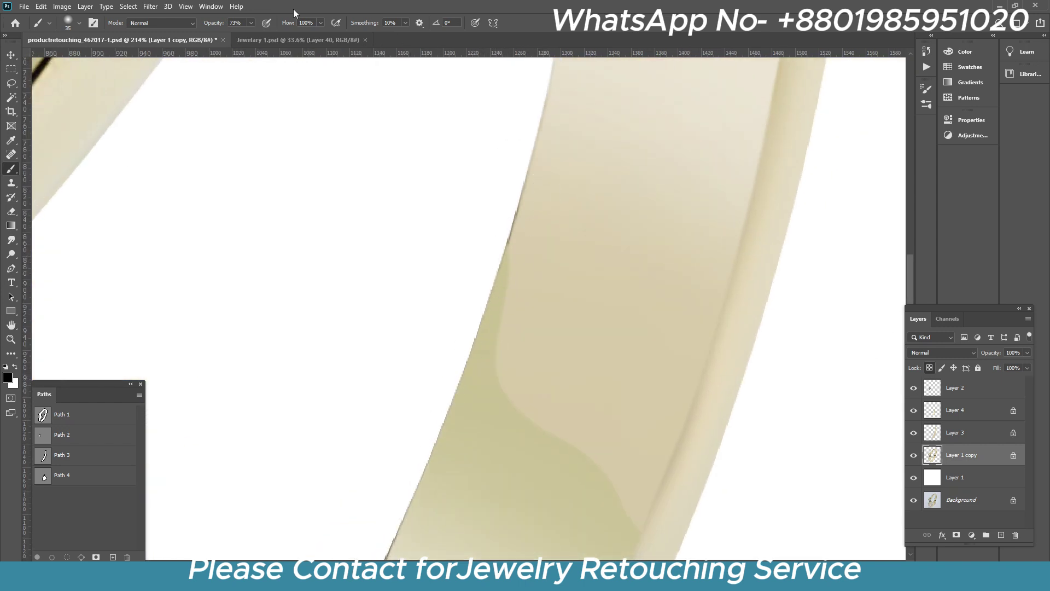
left_click_drag(558, 197, 514, 306)
mouse_move(465, 391)
left_mouse_down()
mouse_move(520, 169)
mouse_move(469, 380)
mouse_move(484, 154)
left_mouse_up()
- Fit the image, reduce the brush to 20, and frame the band's arch beside the diamond
key("ctrl+0")
scroll(525, 304, "up", 3)
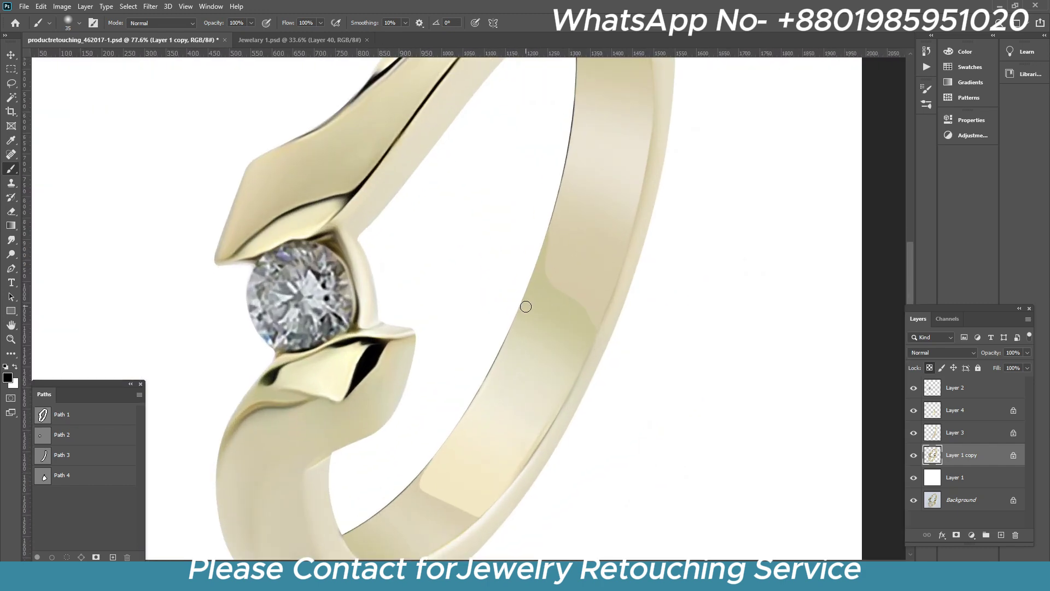
scroll(559, 182, "up", 3)
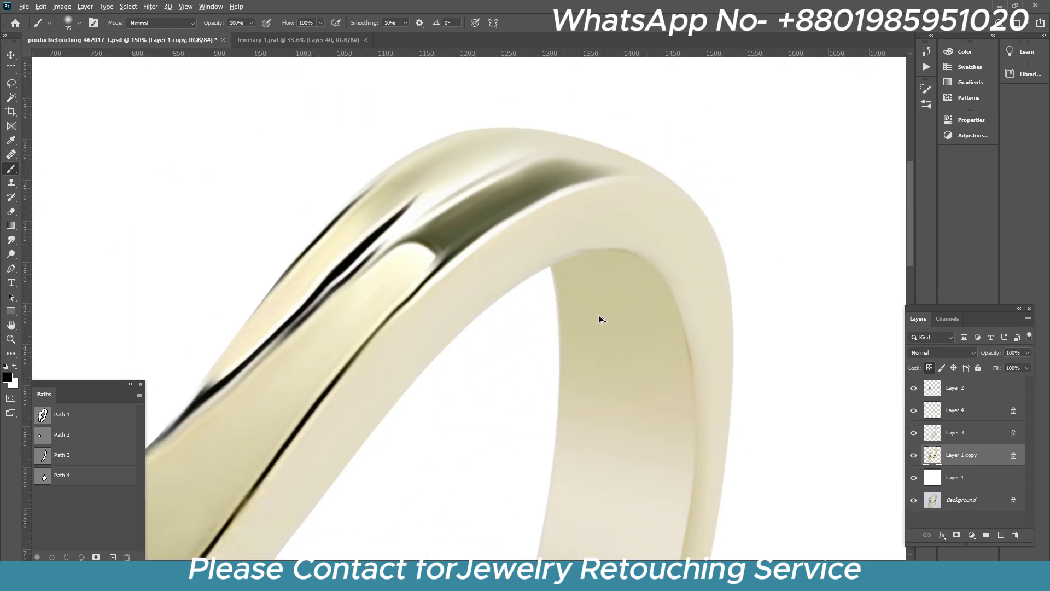
scroll(596, 339, "down", 2)
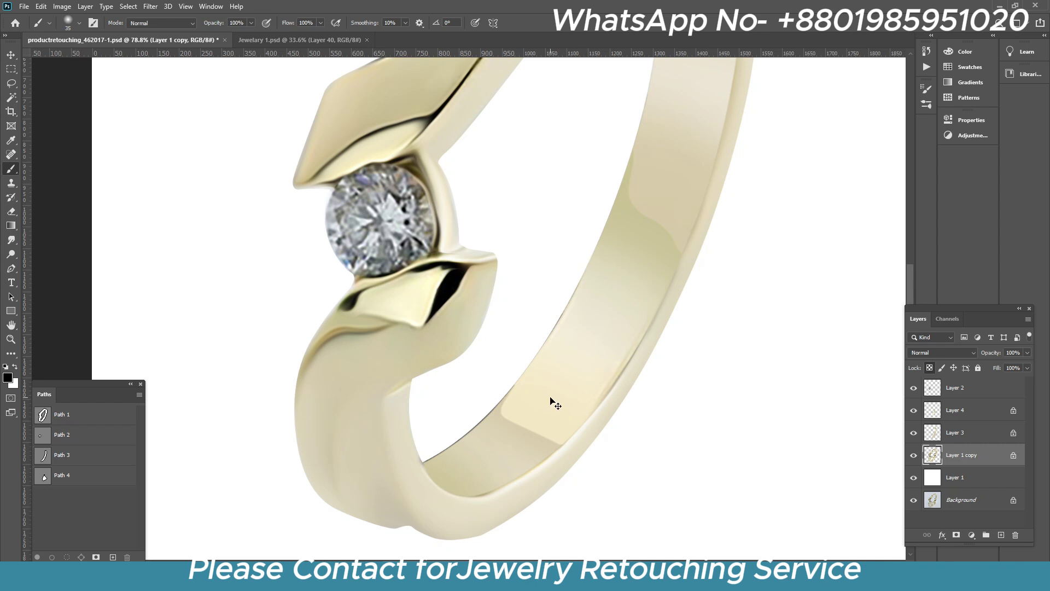
scroll(439, 479, "up", 3)
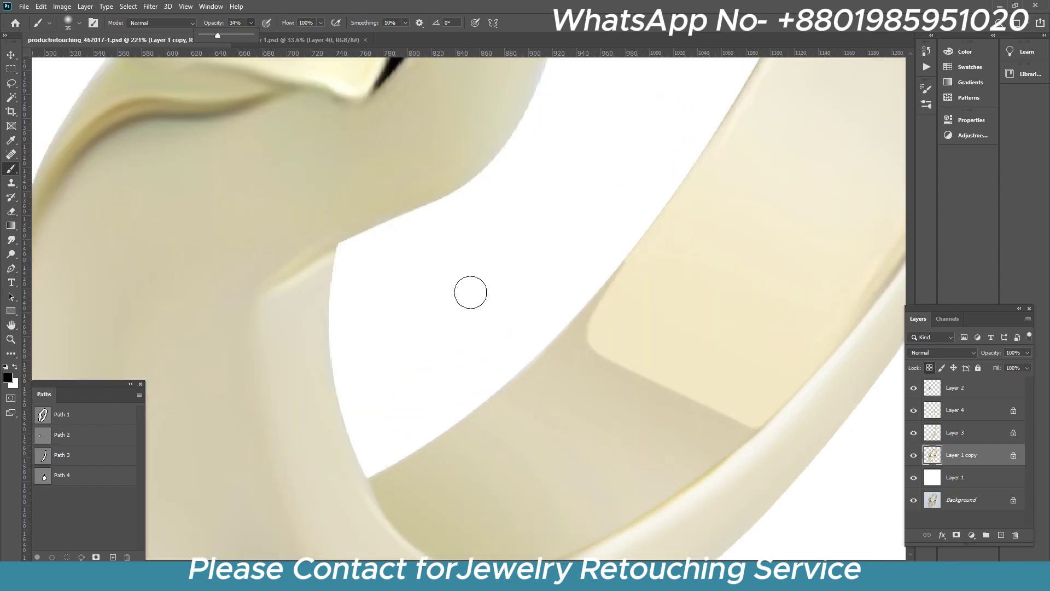
key("bracketleft")
key("bracketleft")
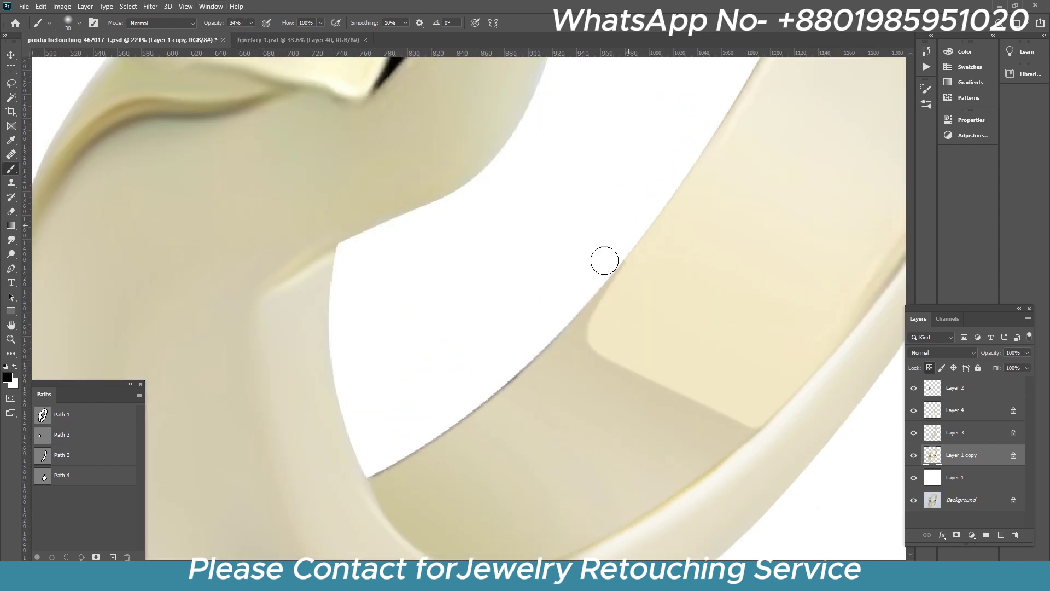
scroll(523, 430, "down", 1)
left_click_drag(593, 314, 504, 414)
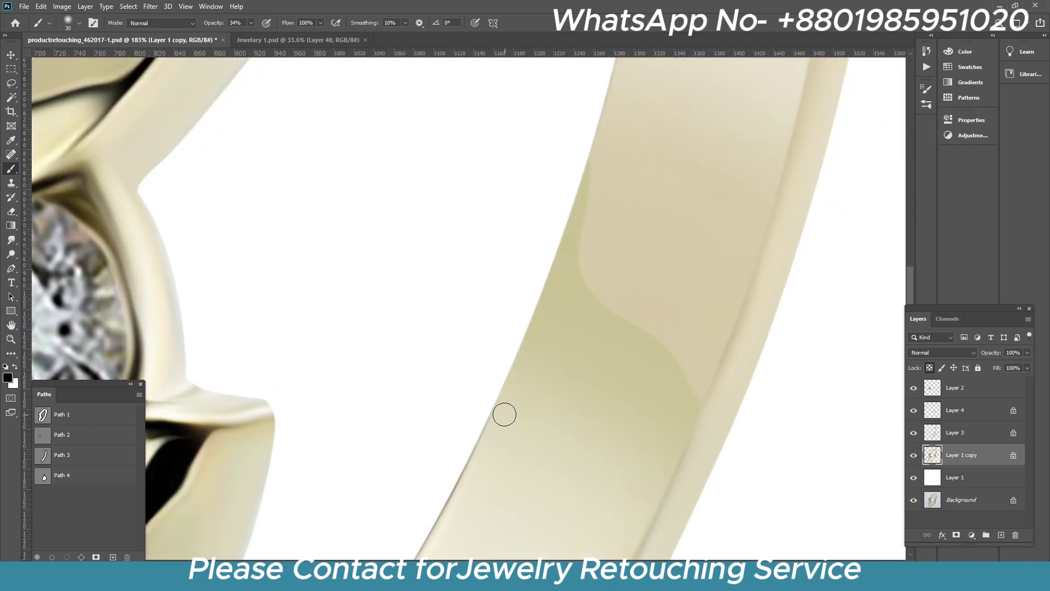
left_click_drag(606, 130, 476, 495)
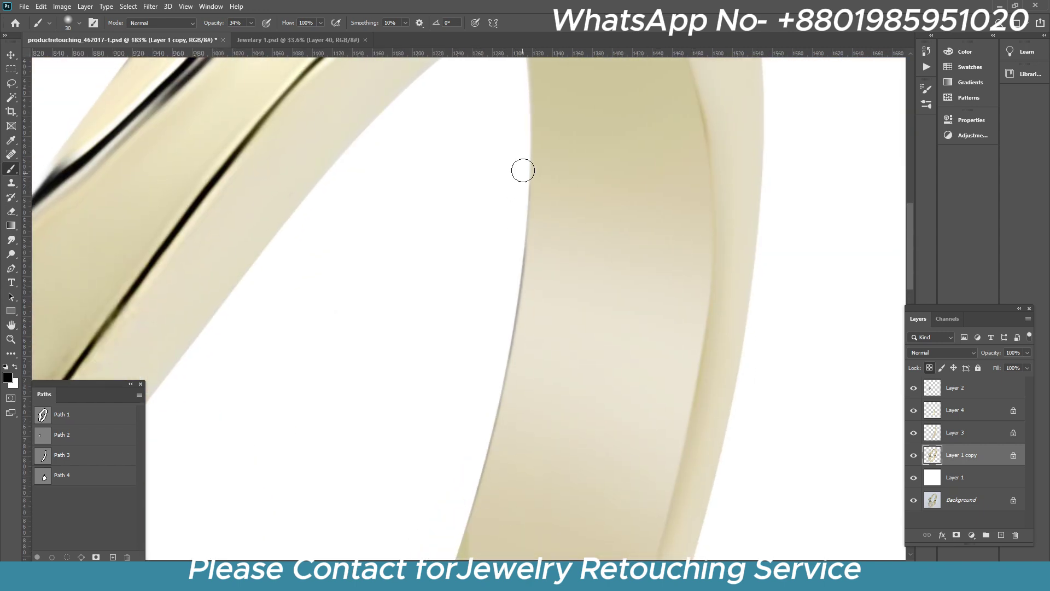
left_click_drag(520, 171, 504, 347)
scroll(527, 350, "down", 10)
scroll(503, 367, "up", 2)
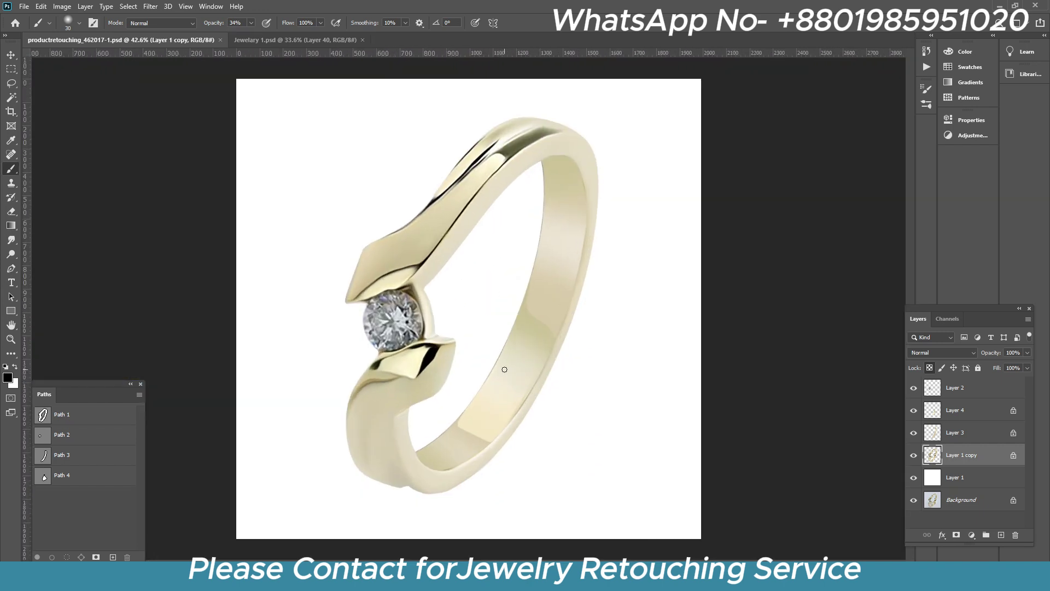
scroll(651, 375, "down", 2)
- Start a new path and place the first curved anchors along the band's inner edge
key("p")
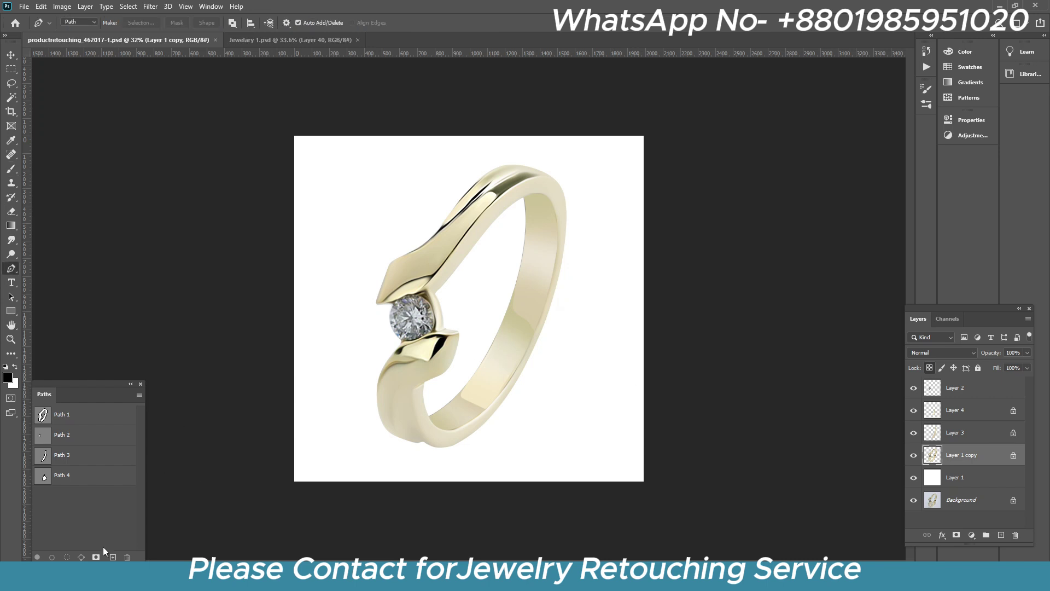
left_click(113, 556)
scroll(537, 193, "up", 2)
scroll(572, 181, "up", 4)
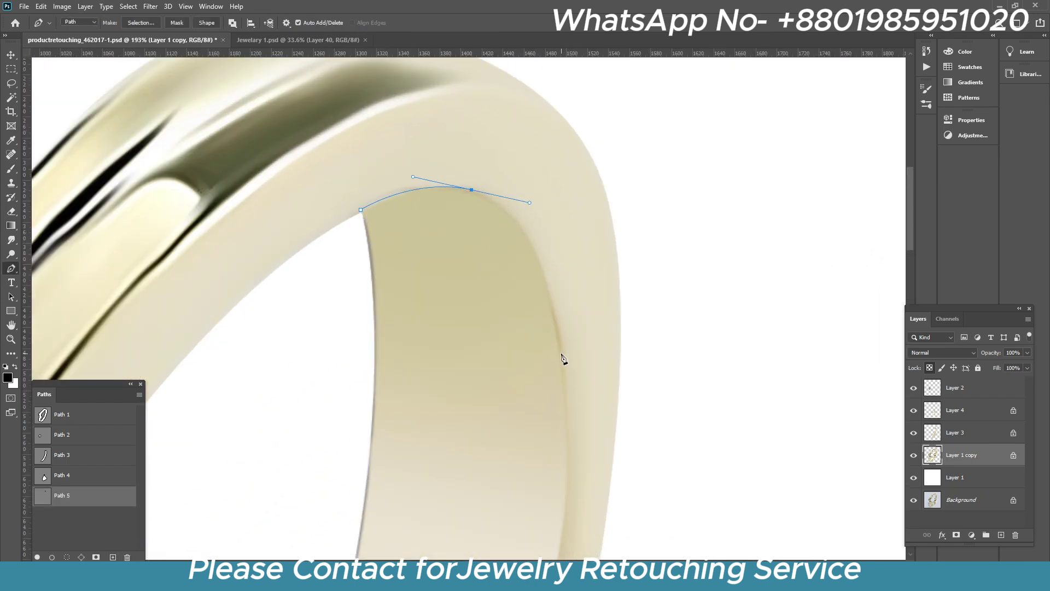
left_click_drag(563, 358, 572, 411)
scroll(569, 413, "down", 2)
scroll(603, 213, "down", 1)
left_click_drag(589, 376, 555, 455)
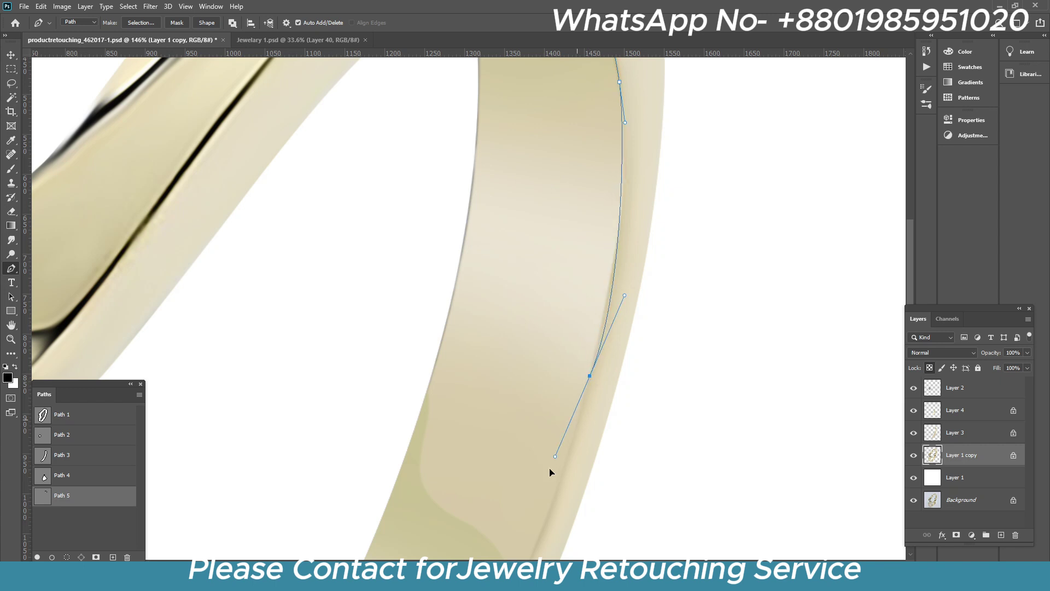
scroll(550, 509, "down", 2)
scroll(547, 394, "down", 3)
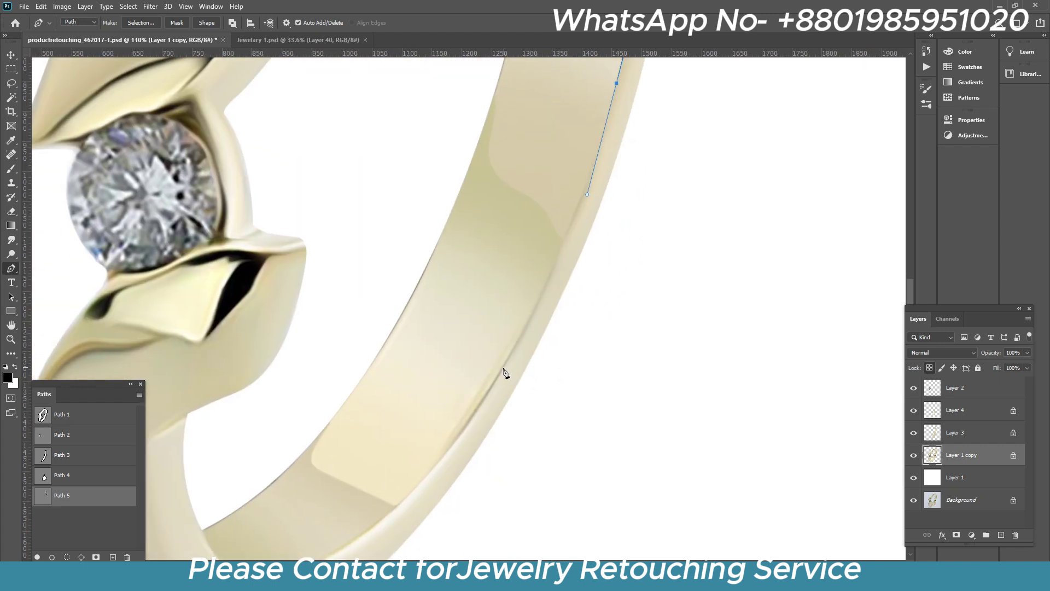
scroll(640, 308, "up", 3)
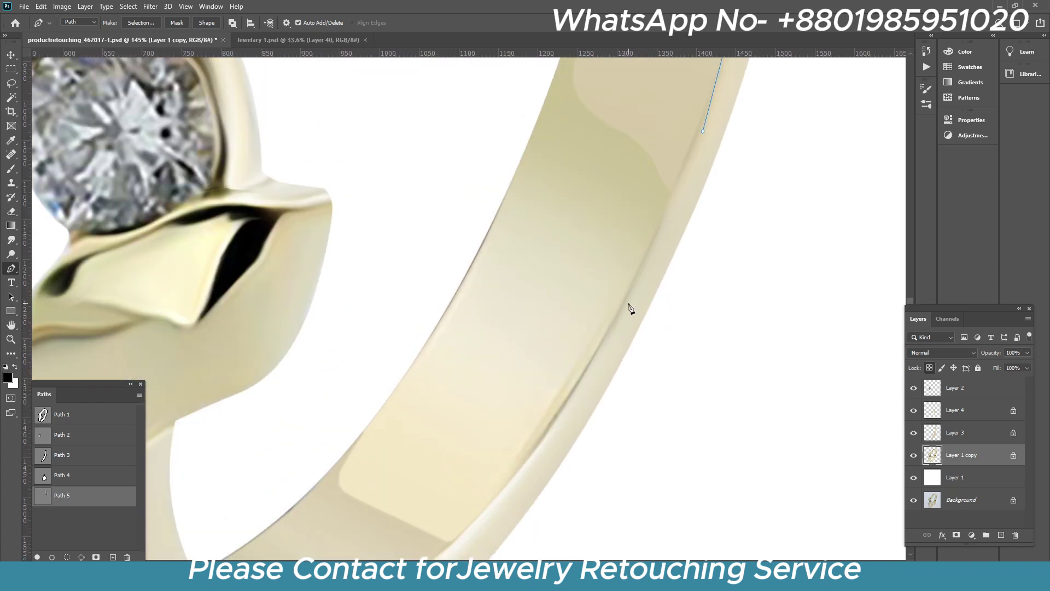
- Add further curved anchors and deepen the curve to hug the band's inner edge as Path 5
left_click_drag(613, 328, 574, 405)
left_click_drag(505, 440, 669, 274)
scroll(669, 274, "up", 1)
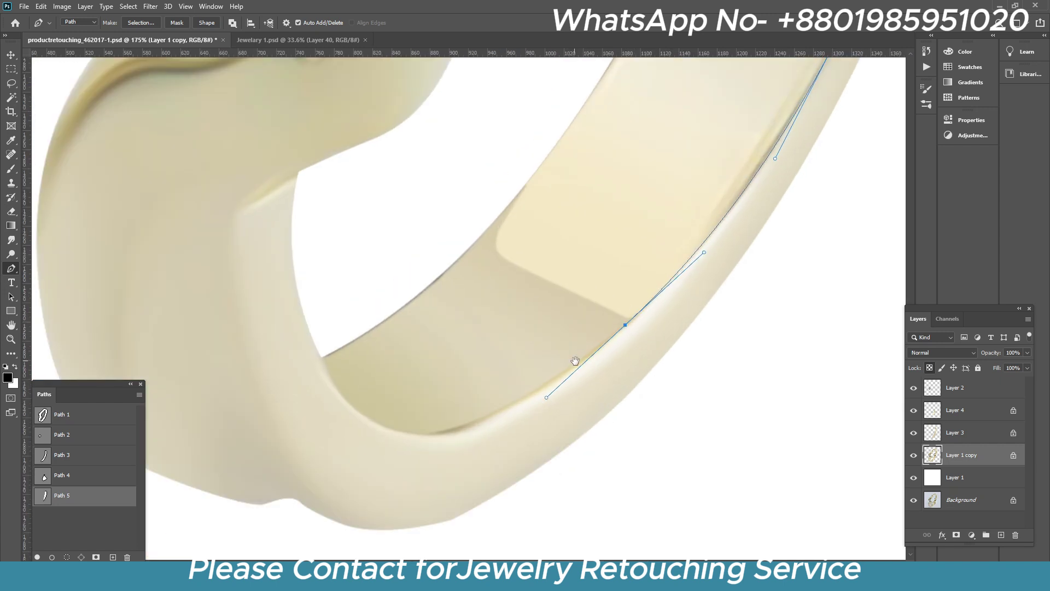
left_click_drag(575, 364, 645, 320)
left_click_drag(391, 310, 409, 356)
left_click_drag(377, 352, 571, 389)
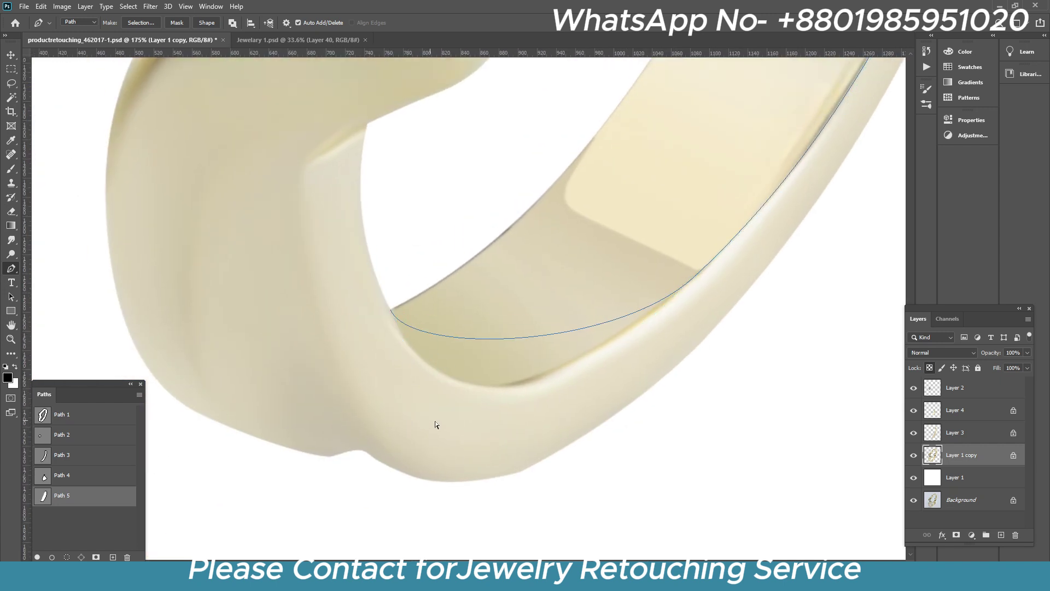
left_click_drag(409, 355, 448, 460)
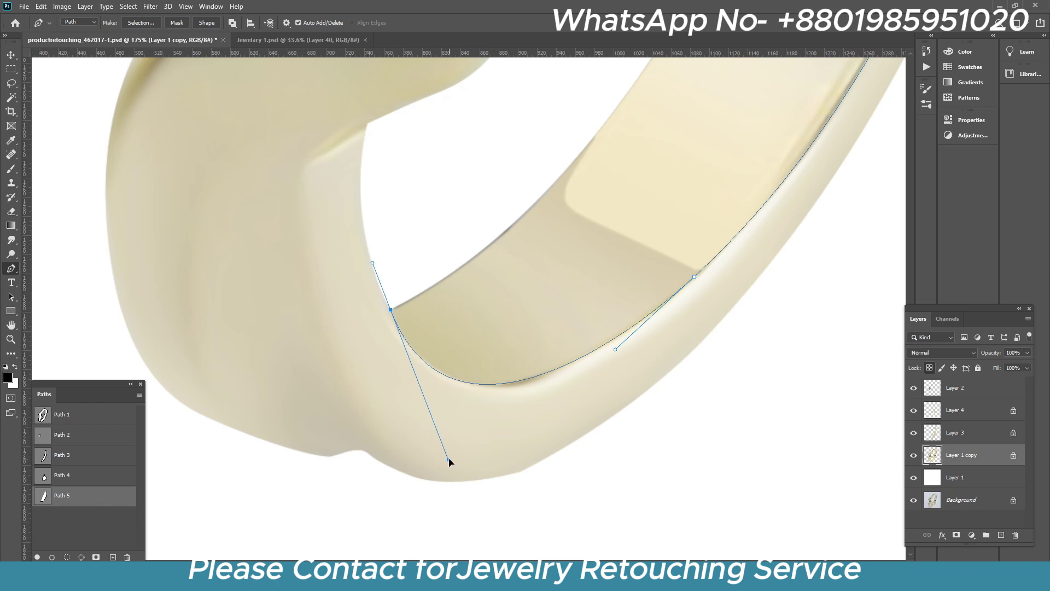
scroll(620, 323, "down", 5)
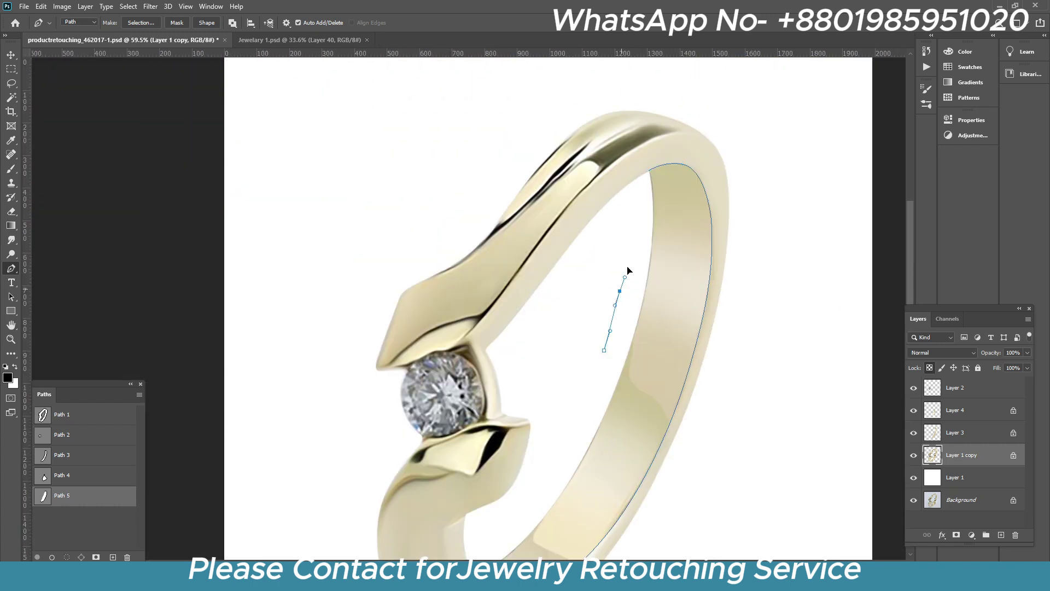
scroll(604, 281, "up", 2)
scroll(634, 164, "down", 1)
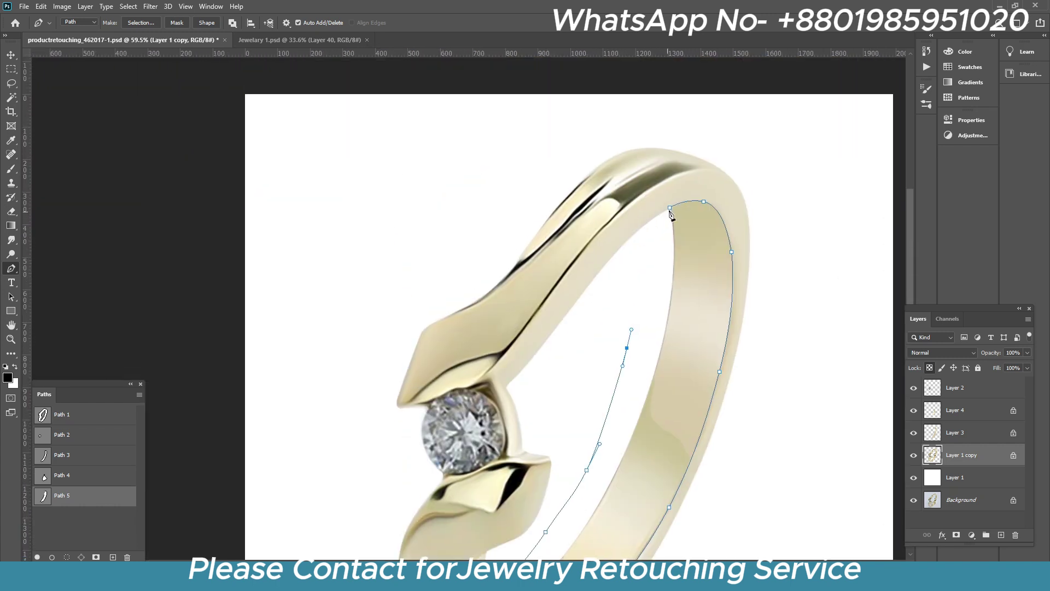
scroll(648, 229, "down", 1)
- Load Path 5 as a selection and cancel the Content-Aware Fill dialog
key("ctrl+Return")
key("shift+F5")
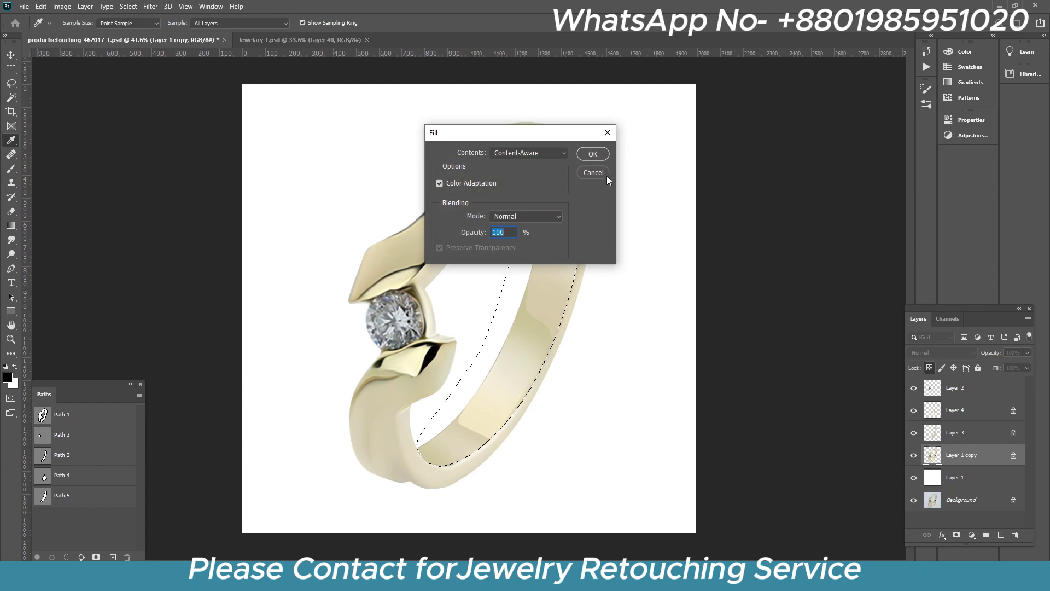
left_click(601, 174)
key("p")
key("shift+F6")
key("Escape")
- Stroke the selection with a thin grey line on a new layer, then deselect
left_click(1001, 534)
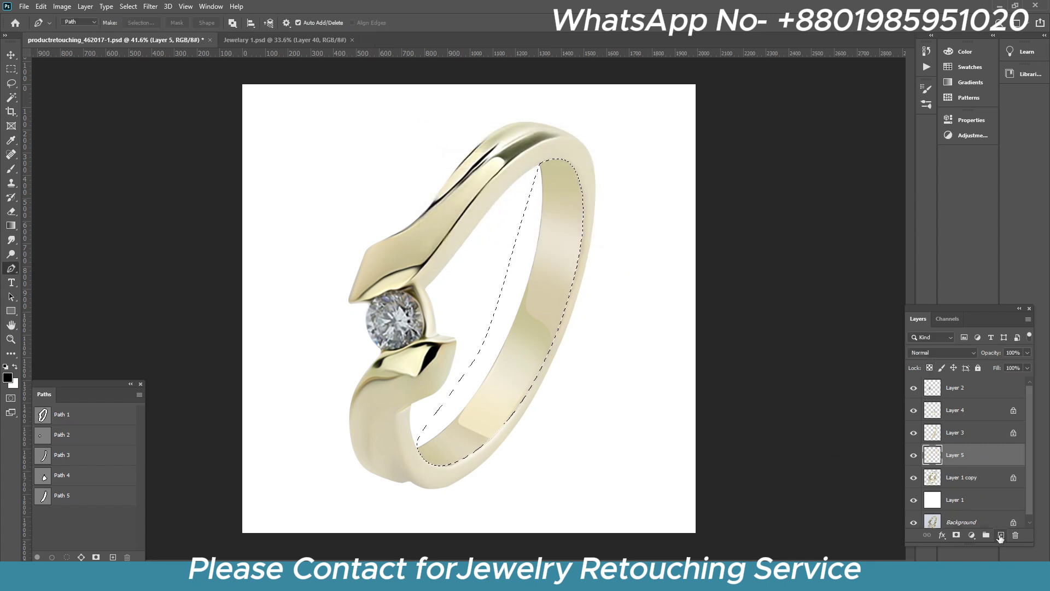
key("i")
left_click(41, 6)
left_click(60, 190)
key("Return")
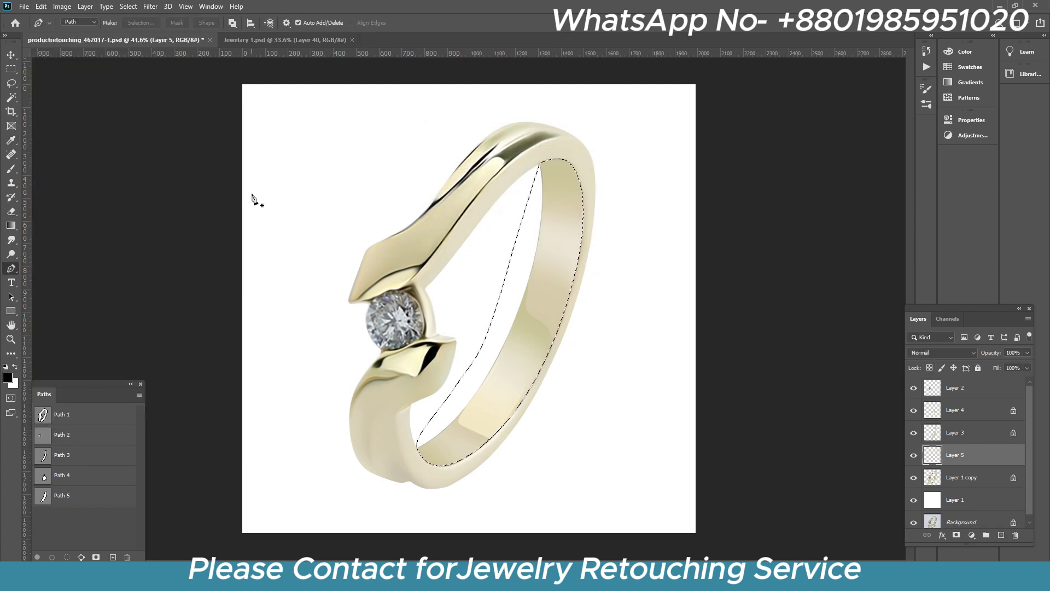
key("ctrl+d")
- Move the line layer above Layer 4 and soften it with a 1.1-pixel Gaussian Blur
scroll(596, 246, "up", 3)
key("p")
left_click_drag(954, 454, 959, 405)
scroll(569, 314, "down", 2)
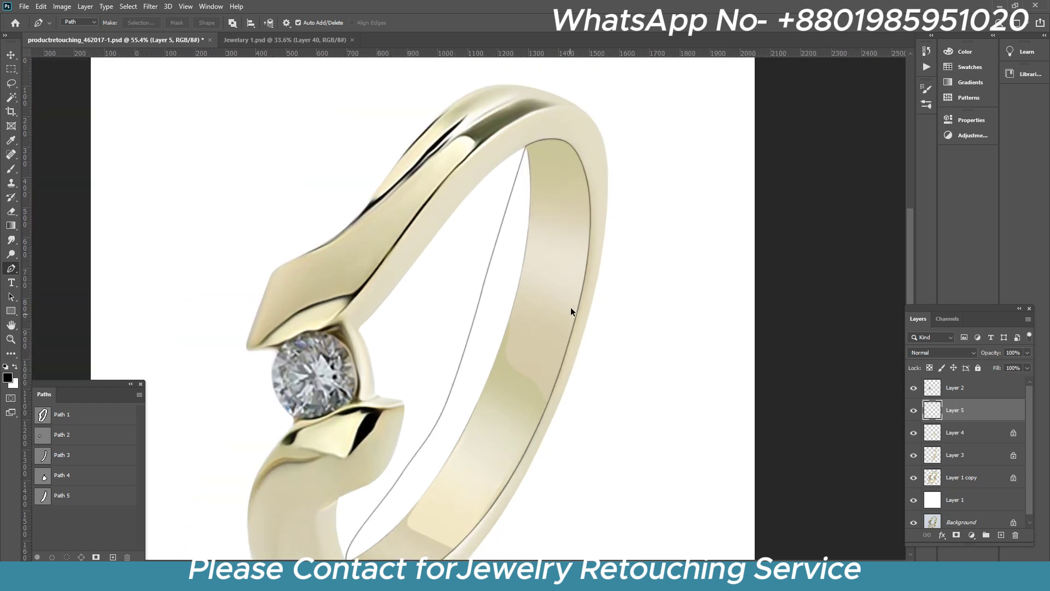
left_click(151, 6)
left_click(328, 171)
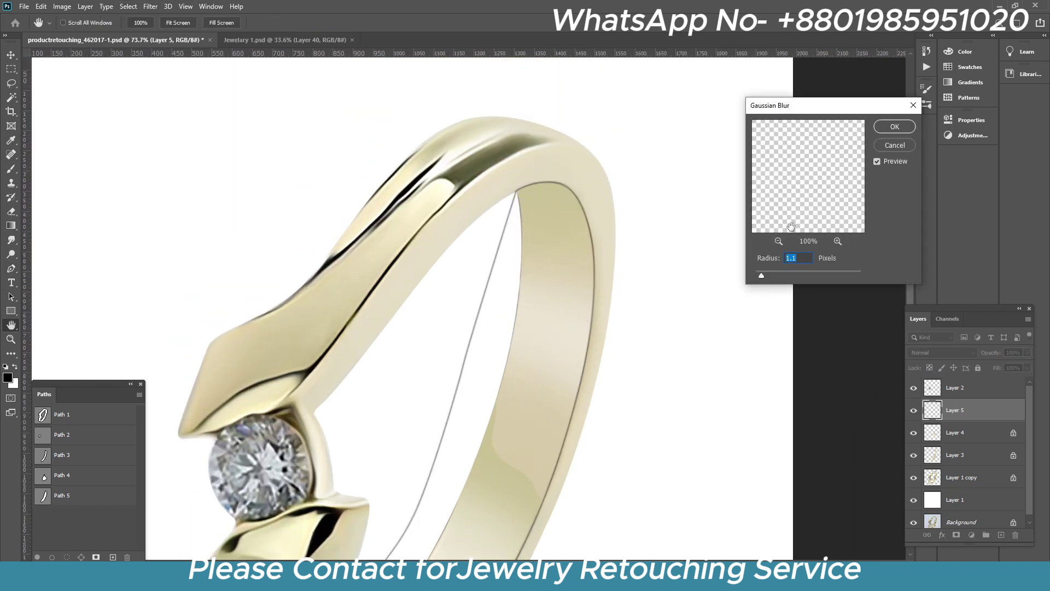
key("Return")
- Erase the upper end of the blurred grey line
key("e")
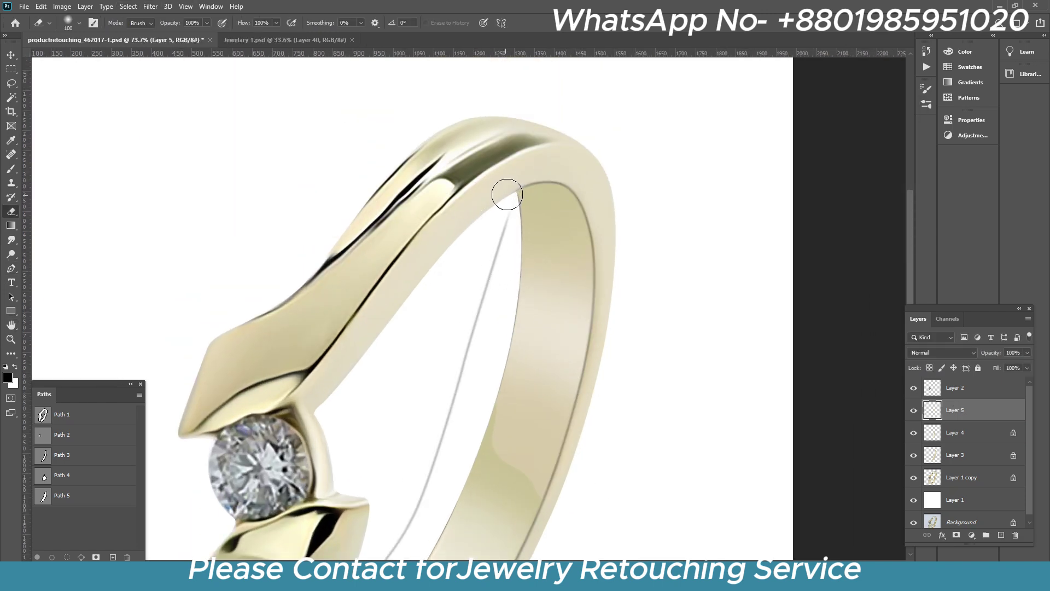
left_click_drag(498, 249, 476, 327)
scroll(499, 354, "down", 8)
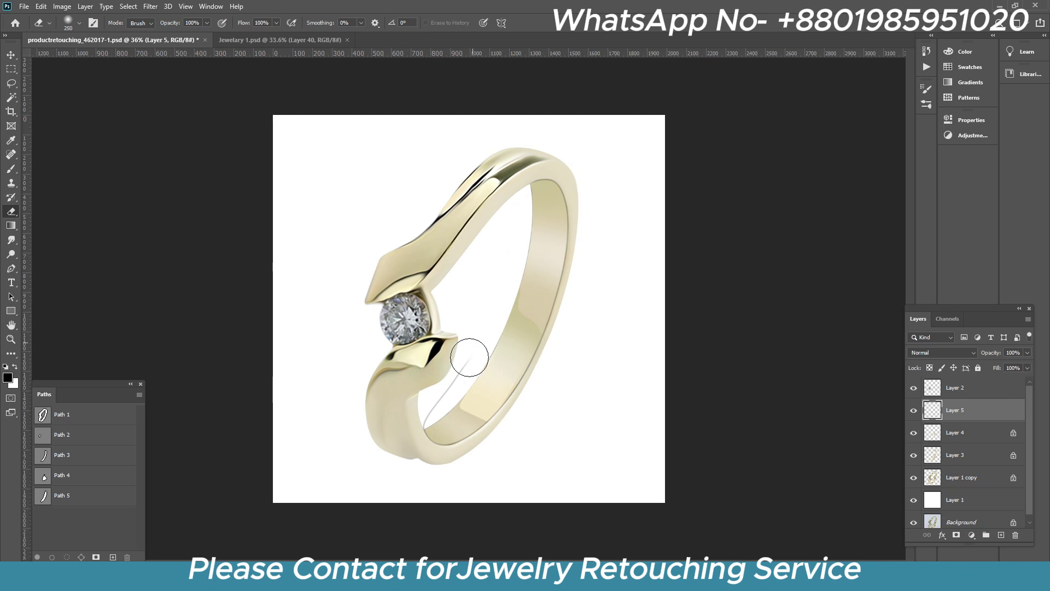
- Merge Layer 4, Layer 3 and Layer 1 copy into a single ring layer
scroll(420, 414, "down", 2)
key("v")
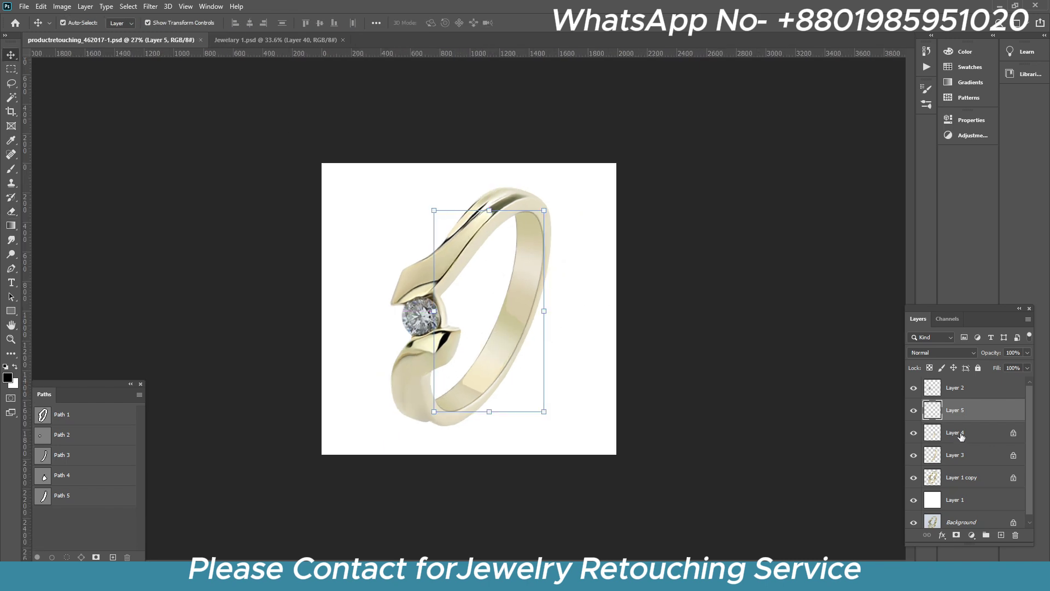
left_click(913, 410)
left_click(913, 433)
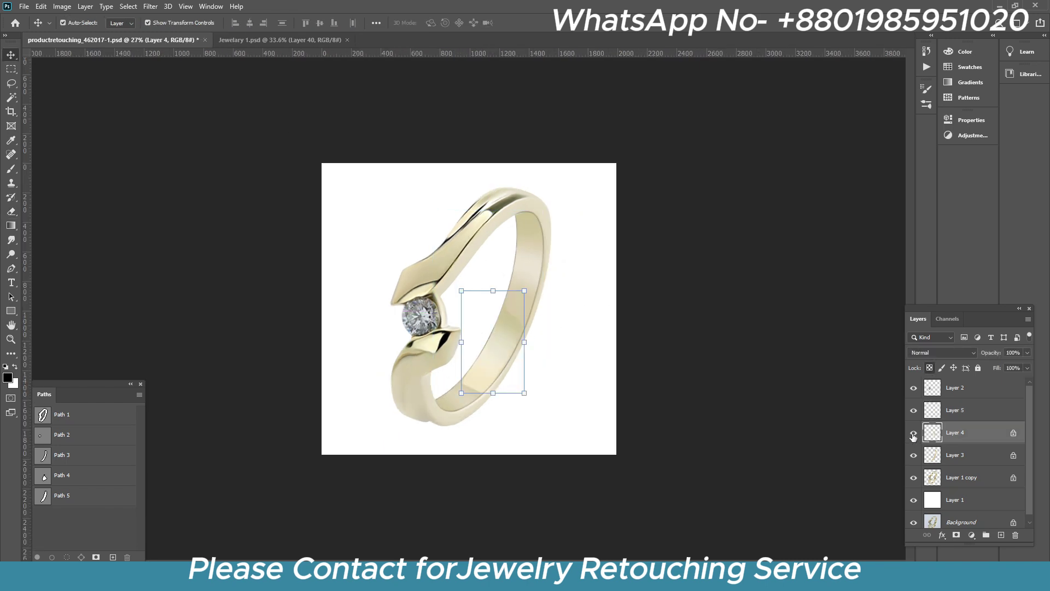
left_click(952, 477, "shift")
key("ctrl+e")
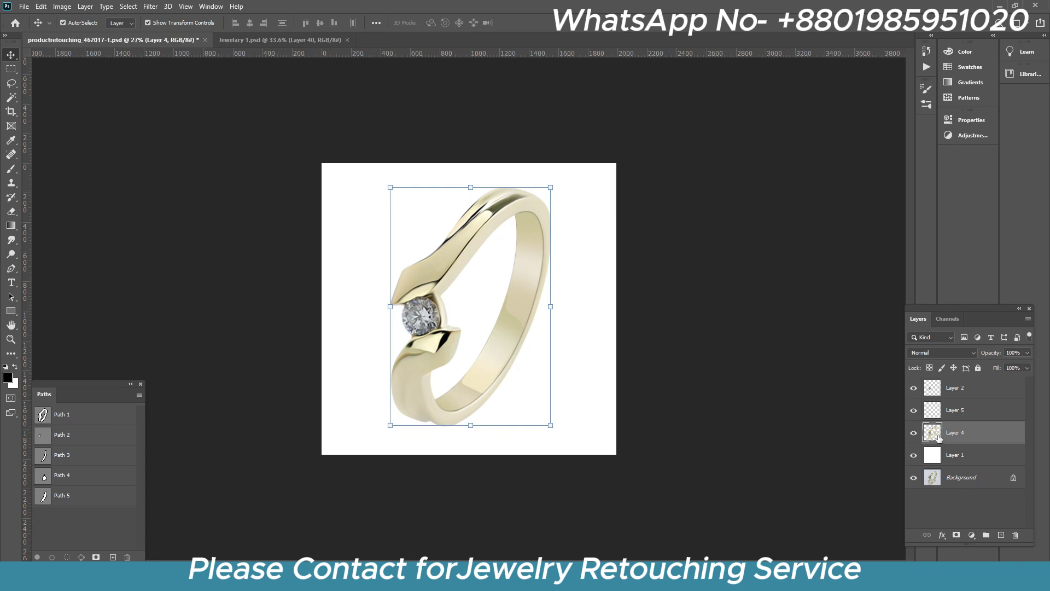
- Add a Hue/Saturation adjustment on the ring selection with Hue +7 and Saturation +21
left_click(939, 438, "ctrl")
left_click(971, 534)
left_click(930, 434)
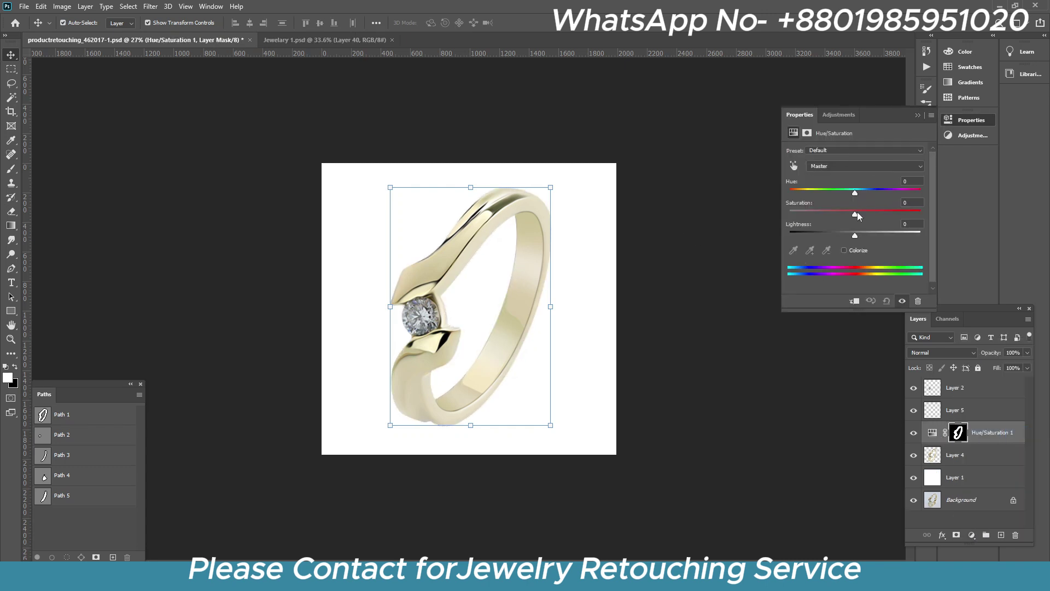
left_click_drag(867, 212, 869, 213)
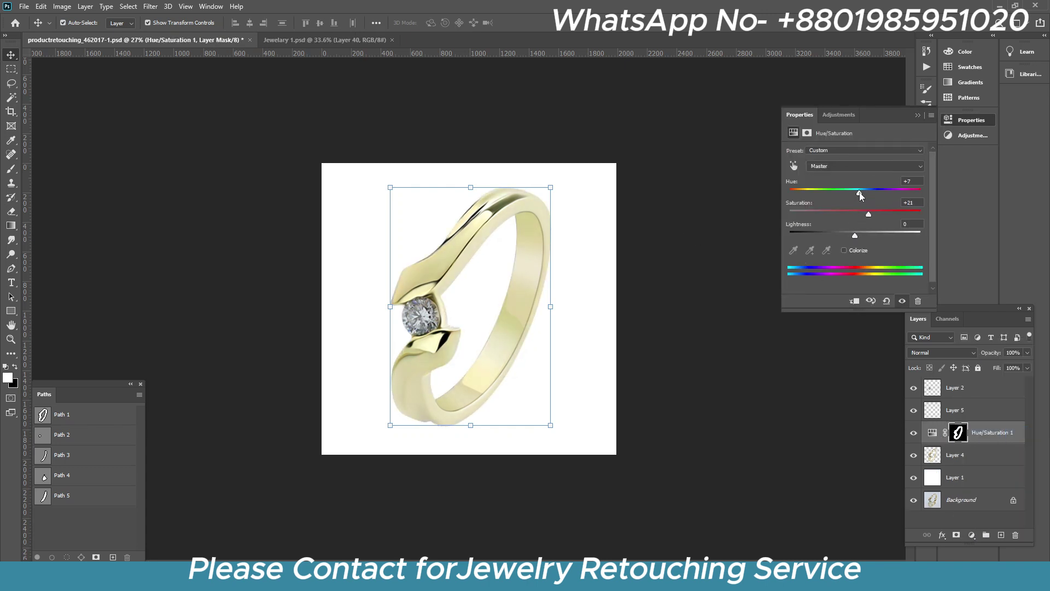
- Add a Color Balance adjustment on the ring at +22 red, +11 green, -19 yellow
left_click(962, 455)
left_click(972, 534)
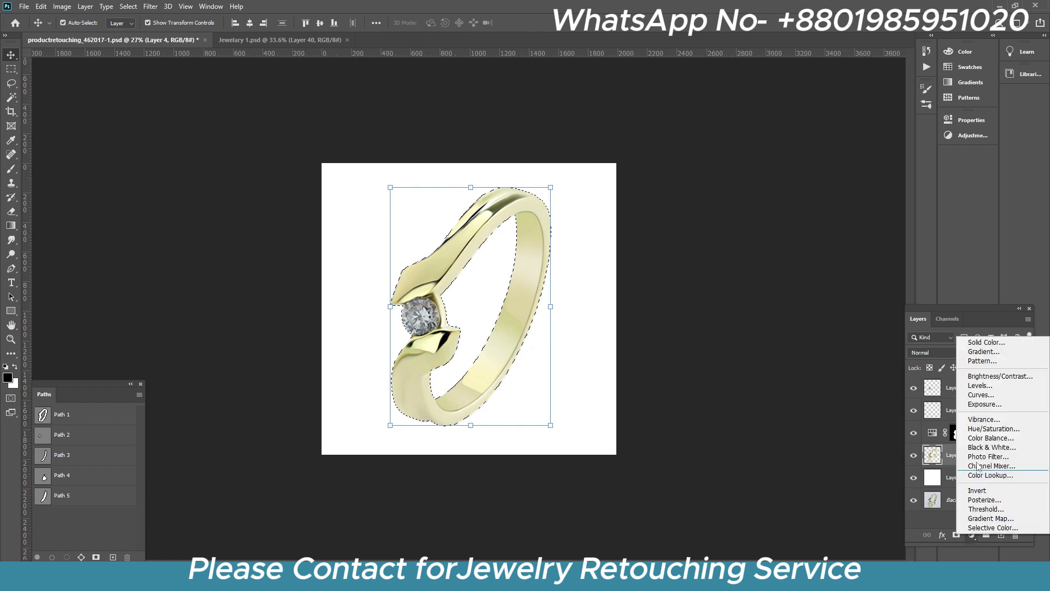
left_click(990, 437)
left_click_drag(844, 192, 851, 175)
left_click_drag(838, 211, 831, 211)
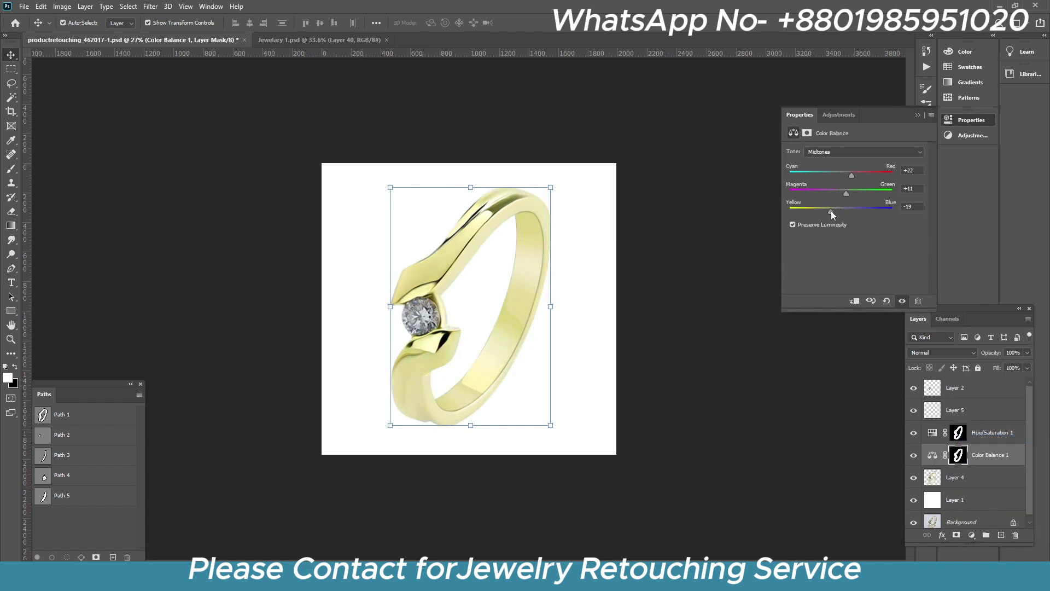
left_click(897, 305)
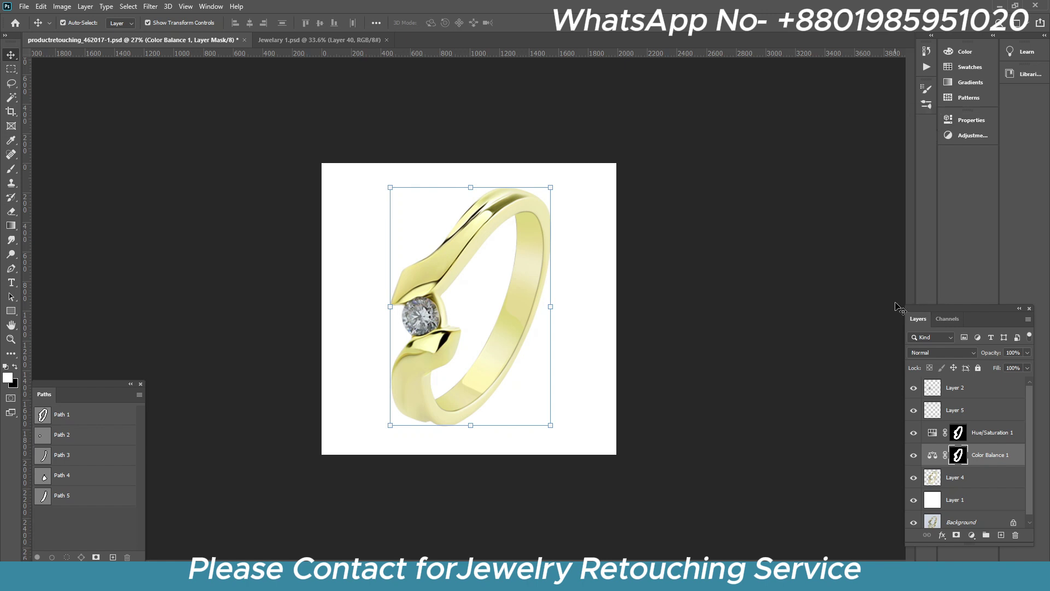
left_click(913, 454)
left_click(914, 455)
- Add a Curves adjustment layer on the ring selection
left_click(914, 454)
scroll(609, 356, "down", 3)
scroll(509, 336, "up", 5)
left_click(963, 477)
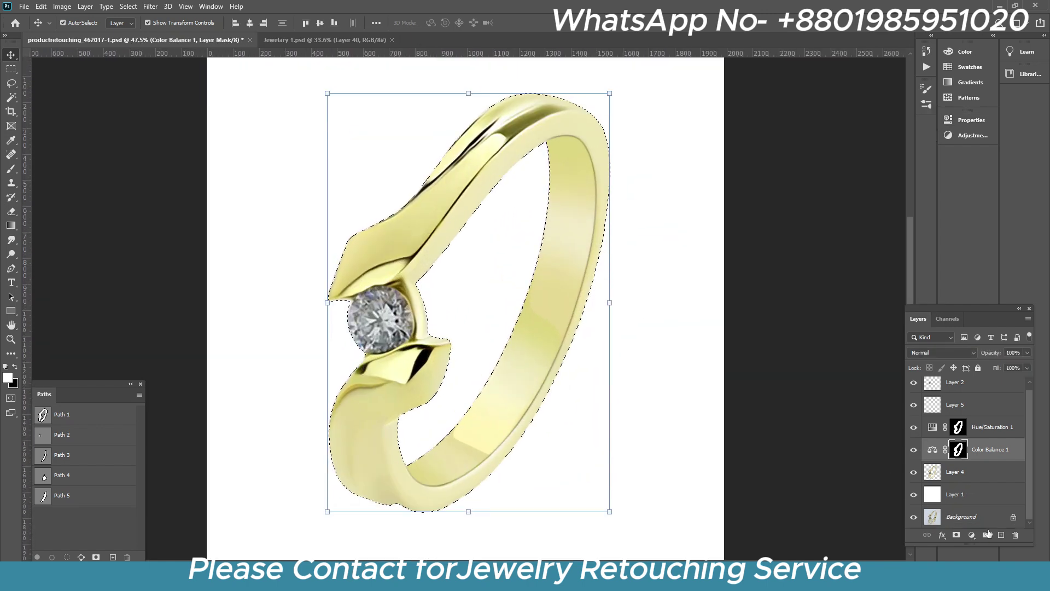
left_click(972, 536)
left_click(996, 397)
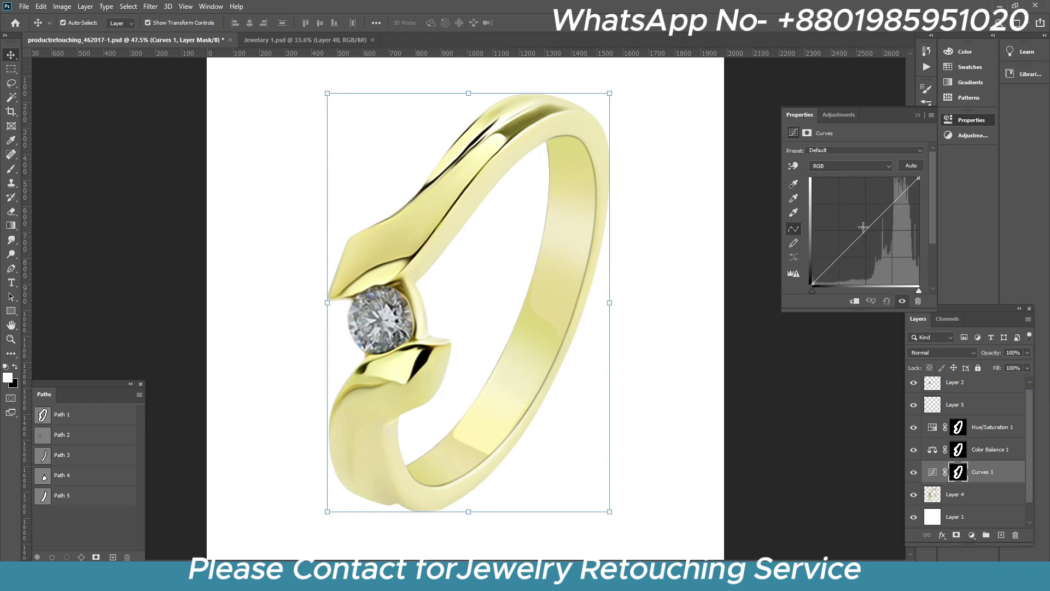
- Add a Levels adjustment on the ring with input levels 17 and 250
left_click(963, 494)
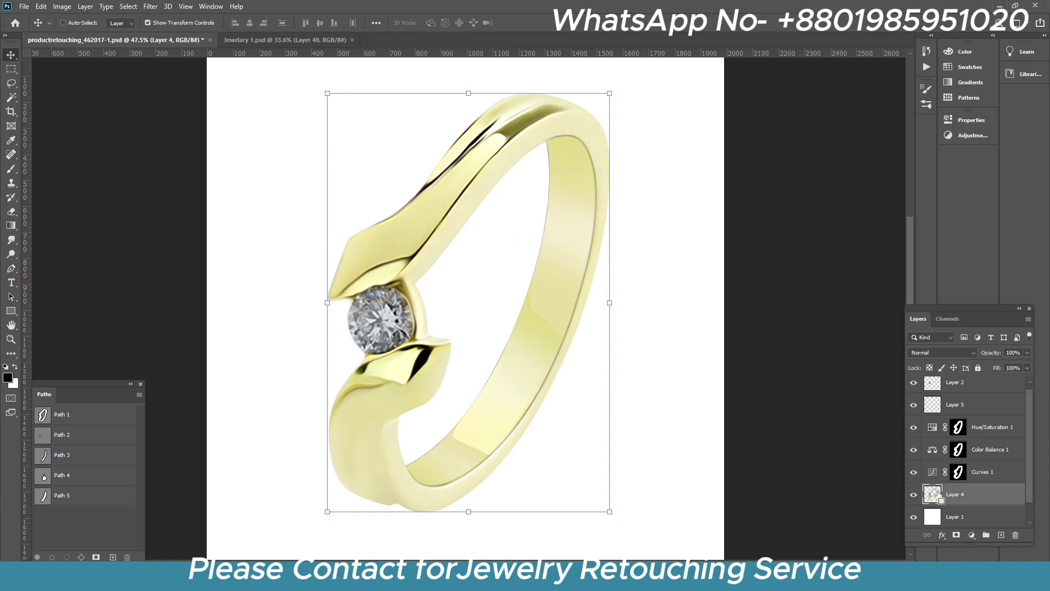
left_click(971, 535)
left_click(980, 383)
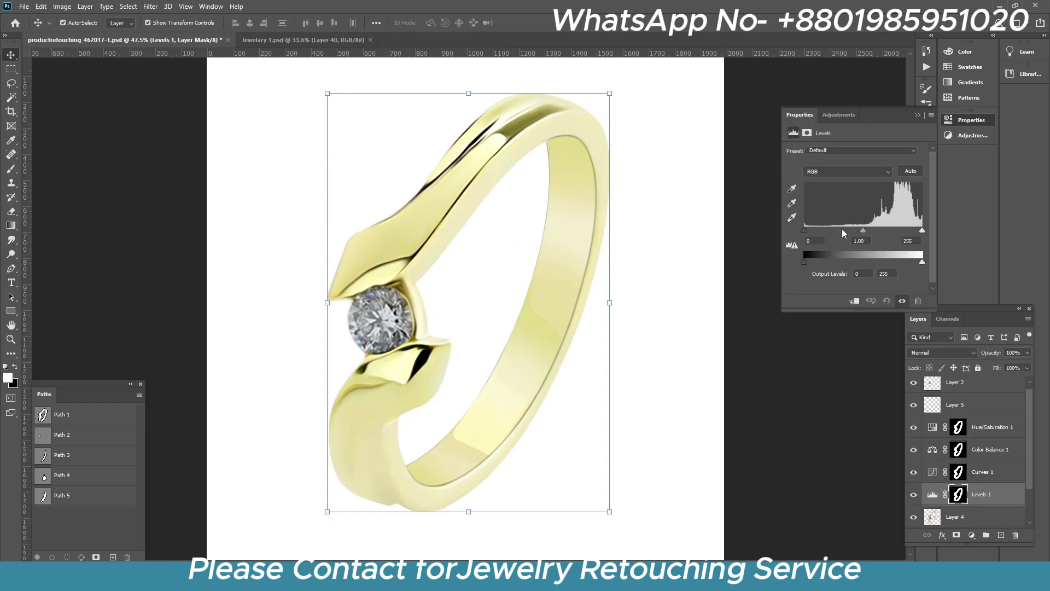
left_click_drag(804, 229, 812, 231)
left_click_drag(922, 230, 921, 230)
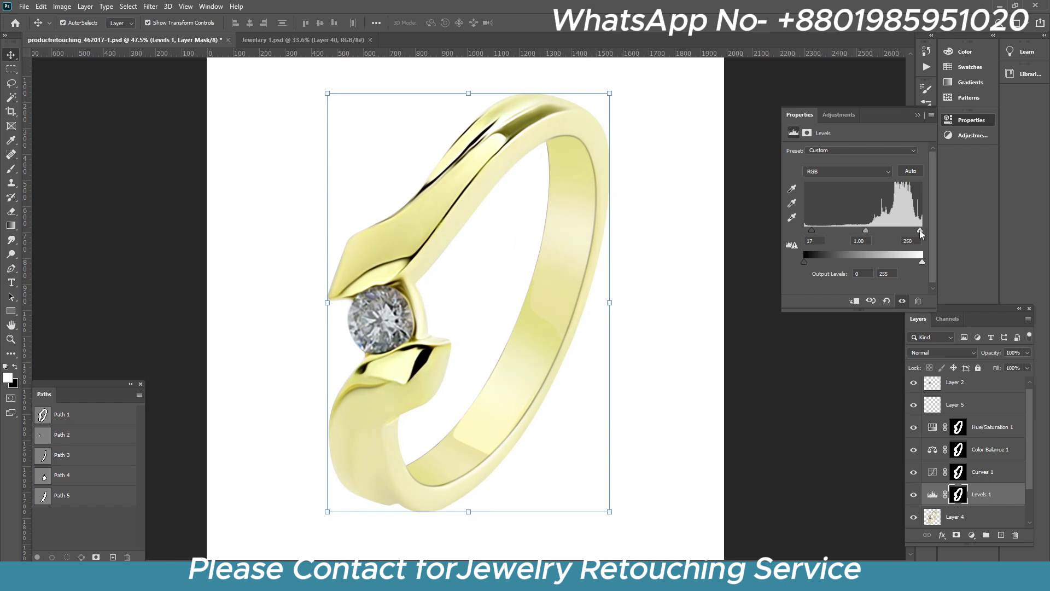
left_click(917, 116)
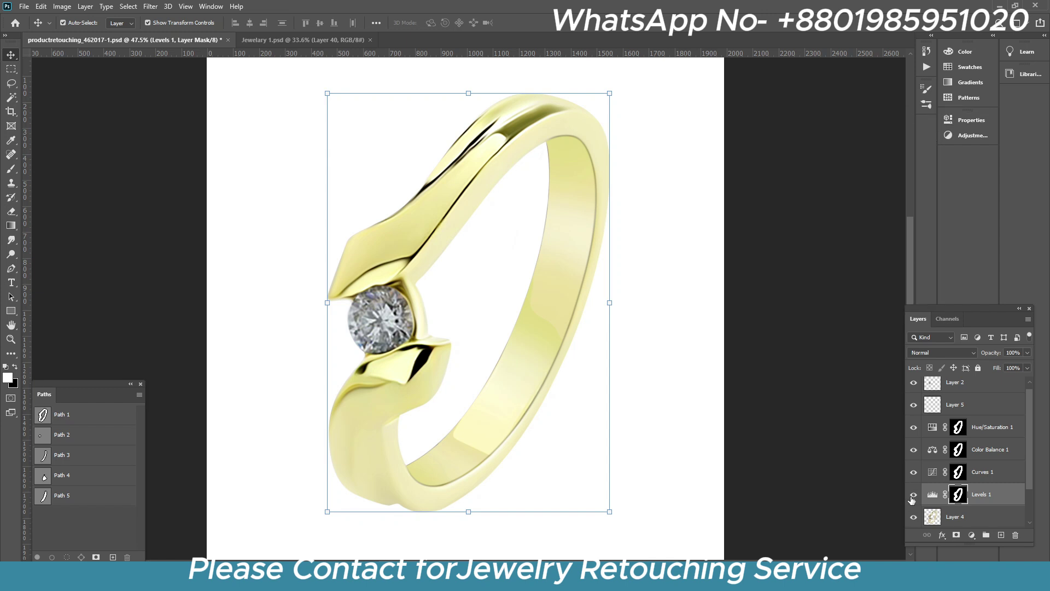
- Compare before and after, then group the four ring adjustment layers into Group 1
scroll(649, 355, "down", 3)
scroll(918, 492, "down", 2)
left_click(914, 517, "alt")
left_click(914, 517, "alt")
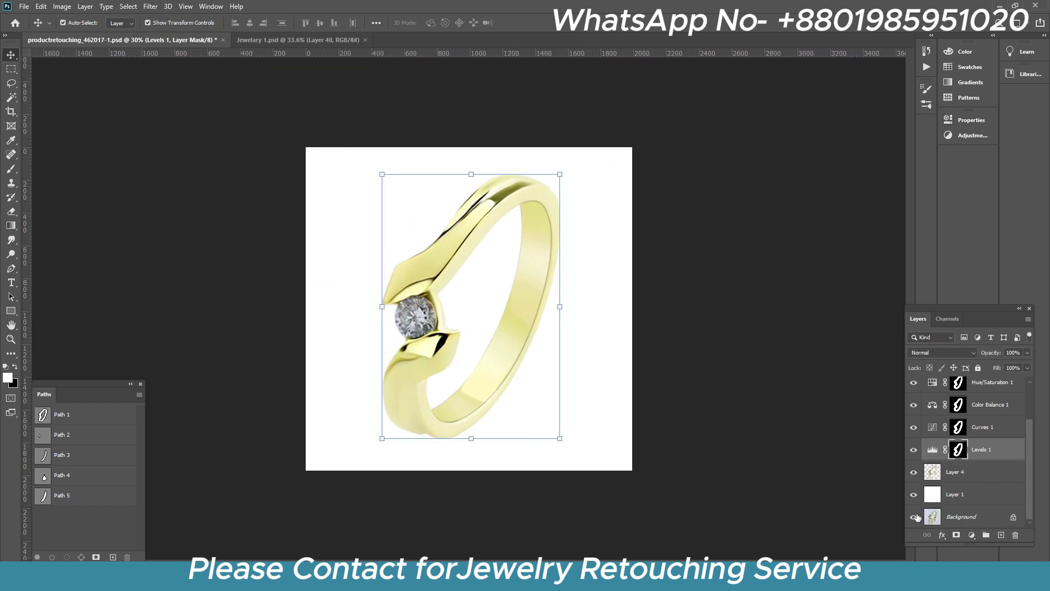
left_click(982, 424, "shift")
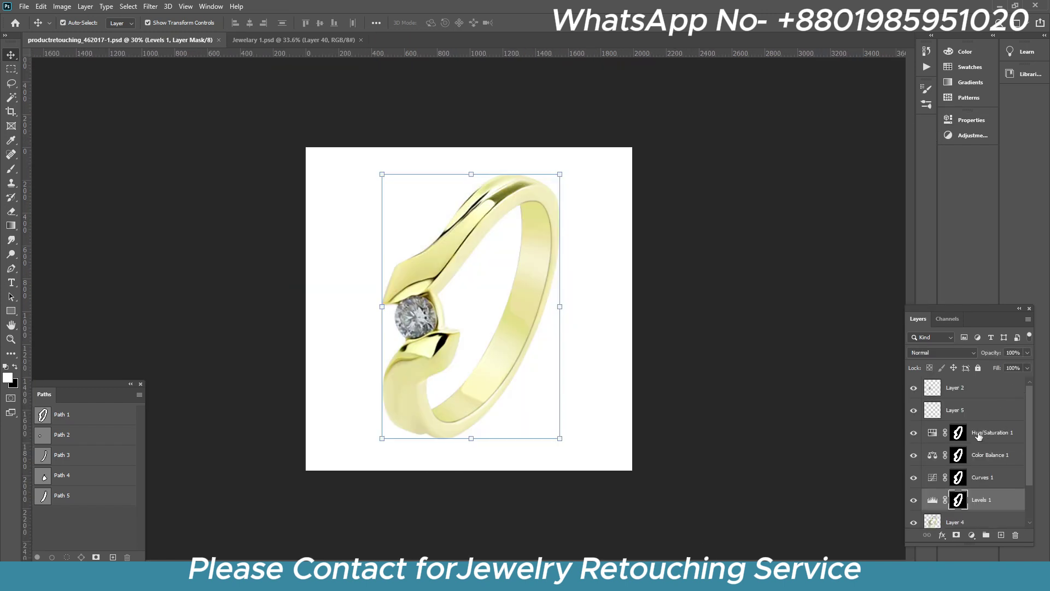
key("ctrl+g")
- Copy the large diamond from Jewelary 1.psd and paste it into the ring document
left_click(914, 428)
left_click(914, 427)
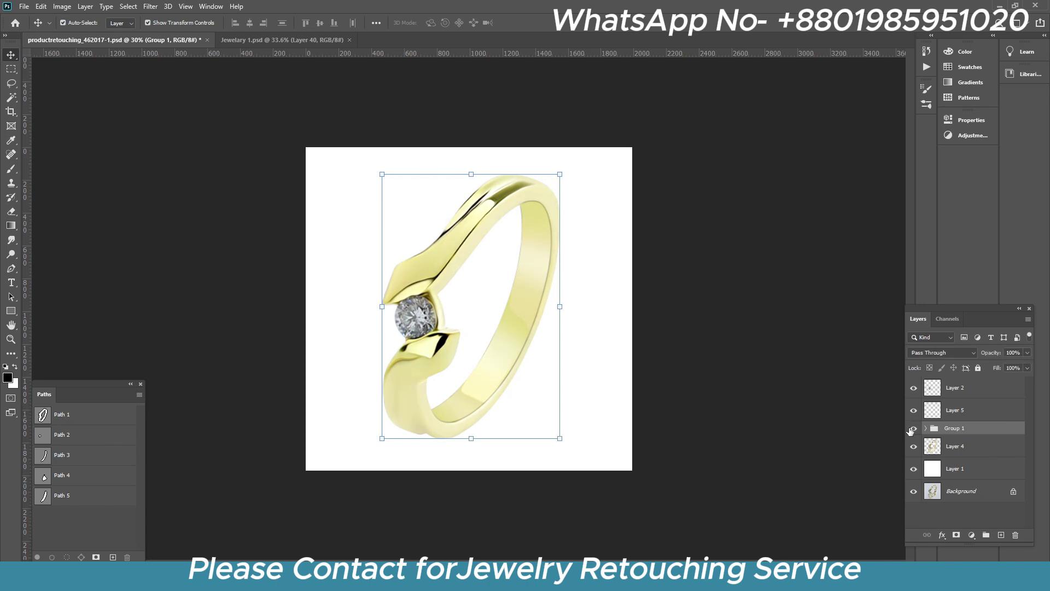
left_click(963, 387)
left_click(313, 40)
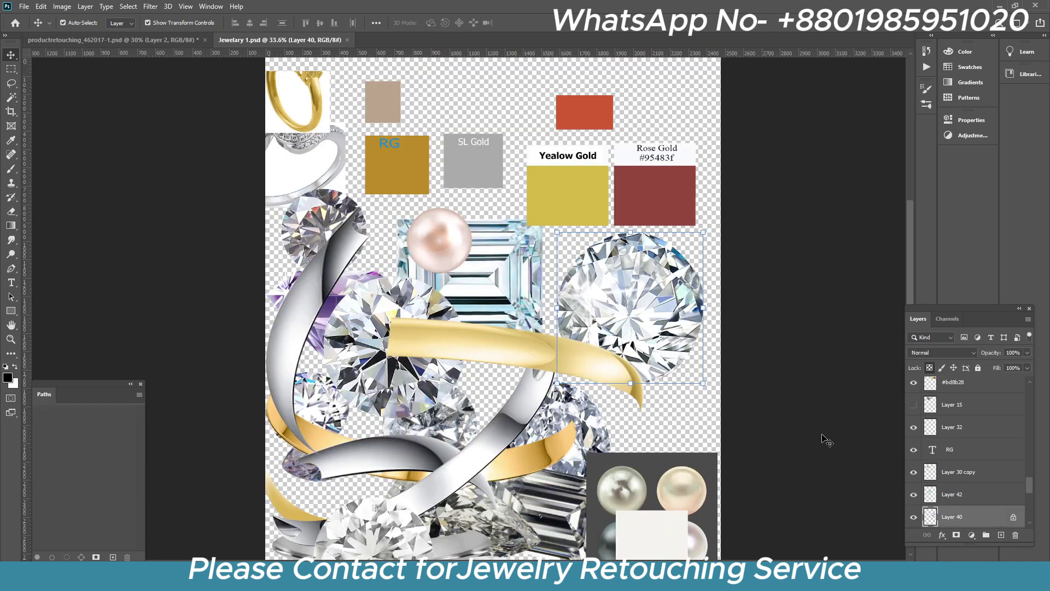
key("ctrl+c")
left_click(110, 40)
key("ctrl+v")
- Scale the diamond into the ring's setting and clip it to Layer 2
left_click_drag(535, 240, 492, 276)
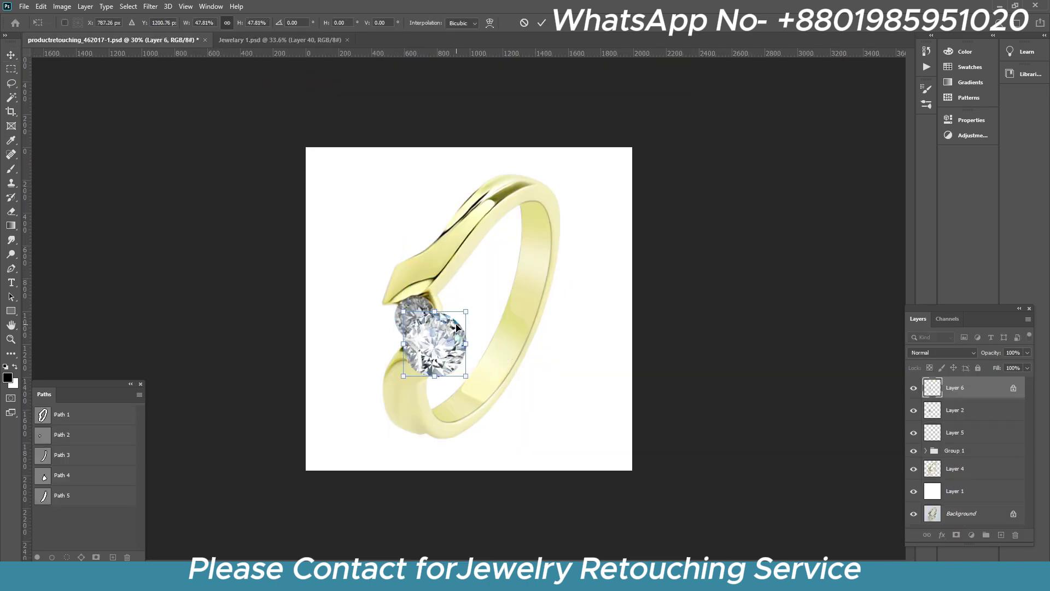
scroll(415, 339, "up", 5)
mouse_move(415, 339)
left_mouse_down()
mouse_move(377, 285)
mouse_move(382, 327)
mouse_move(406, 265)
left_mouse_up()
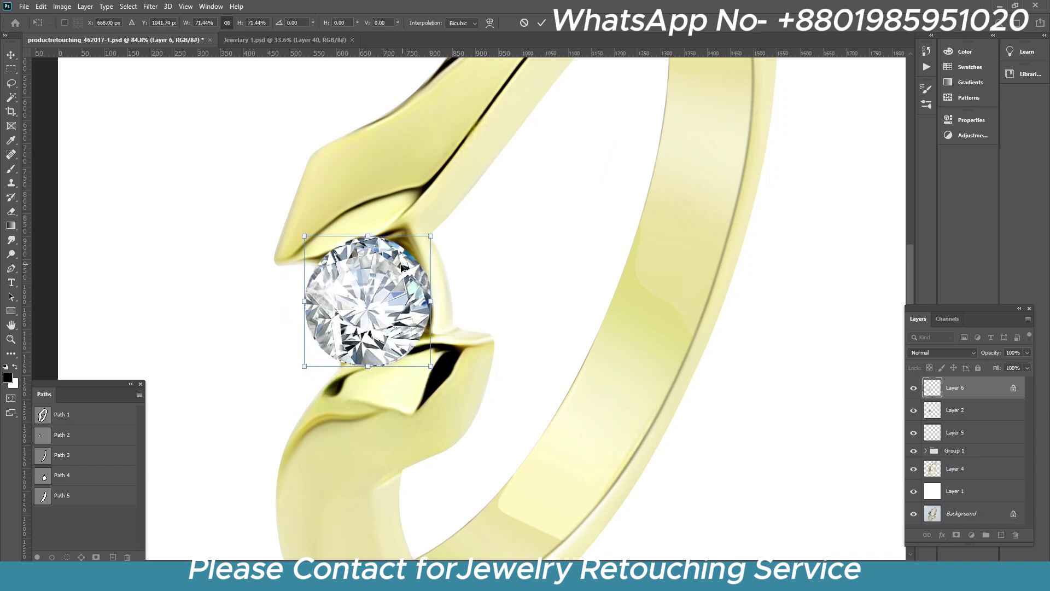
key("Return")
right_click(954, 387)
left_click(853, 317)
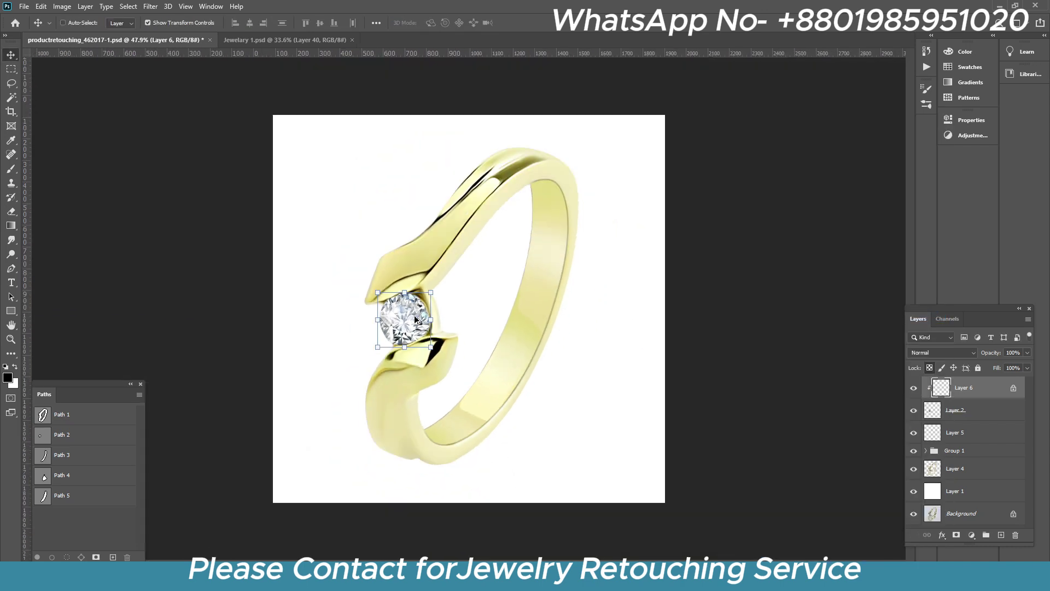
- Stamp the visible ring into merged Layer 7 and group Layer 6 through Layer 4 into Group 2
scroll(384, 284, "down", 5)
left_click(966, 469, "shift")
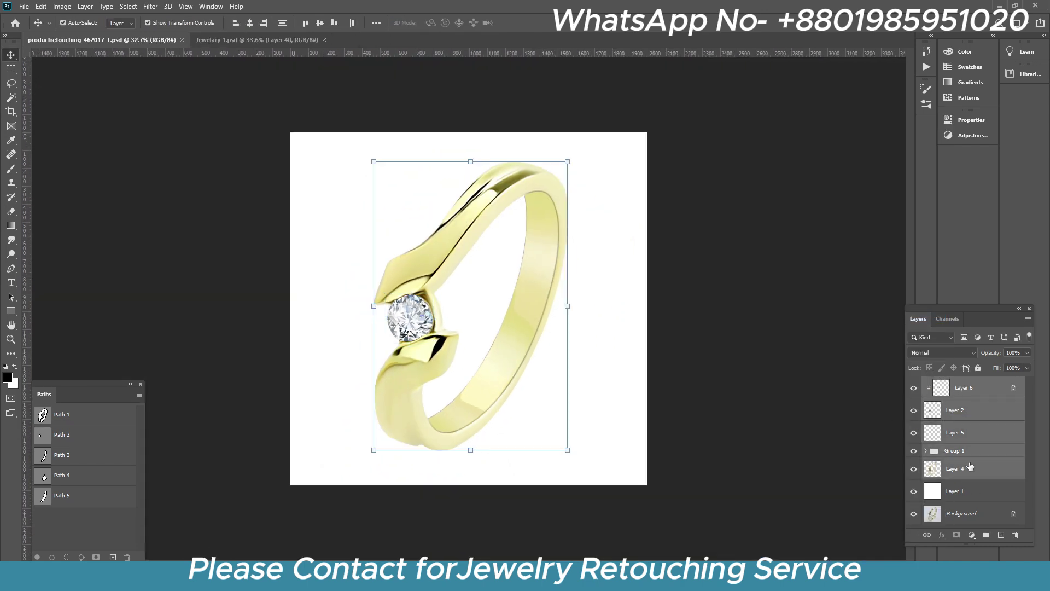
key("ctrl+shift+alt+e")
left_click(939, 413)
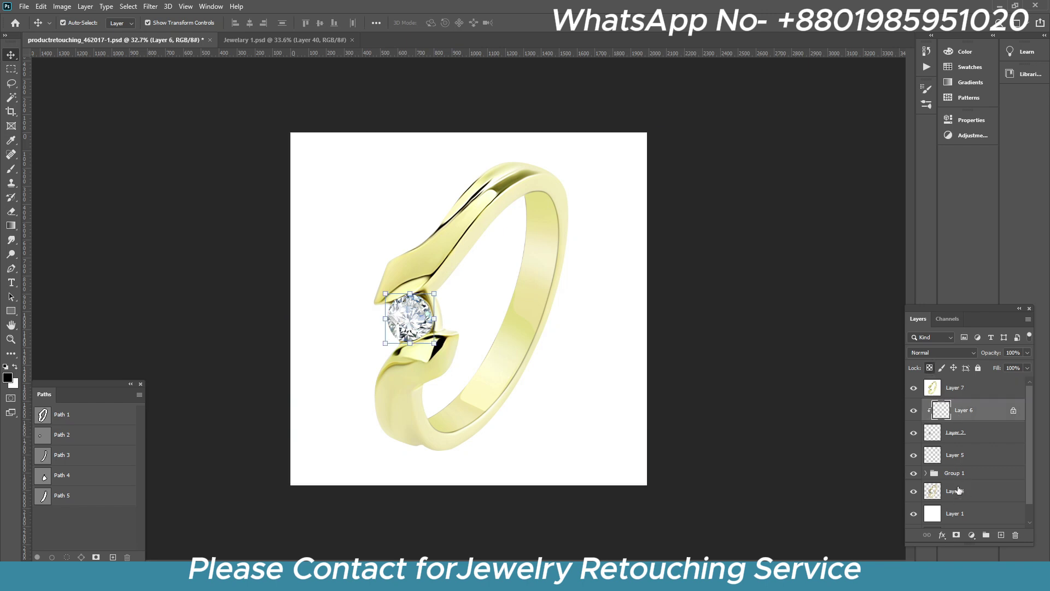
left_click(958, 491, "shift")
key("ctrl+g")
left_click(915, 448, "alt")
left_click(915, 447, "alt")
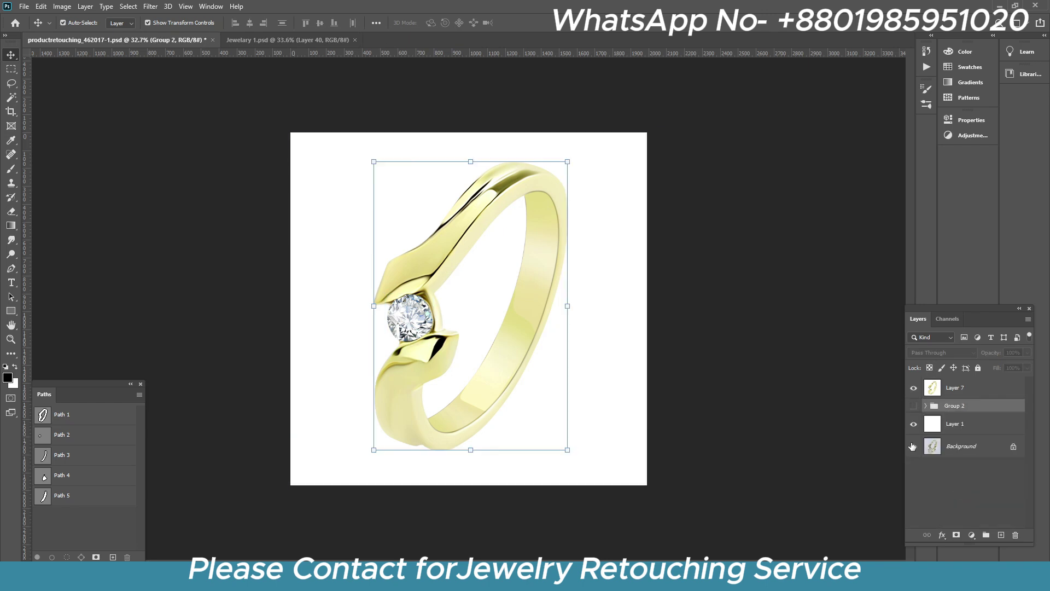
left_click(913, 446, "alt")
left_click(914, 446, "alt")
- Select merged Layer 7 and open the Shadow folder containing shadow.tif
left_click(456, 227)
scroll(464, 241, "up", 1)
scroll(481, 225, "down", 2)
scroll(486, 227, "down", 1)
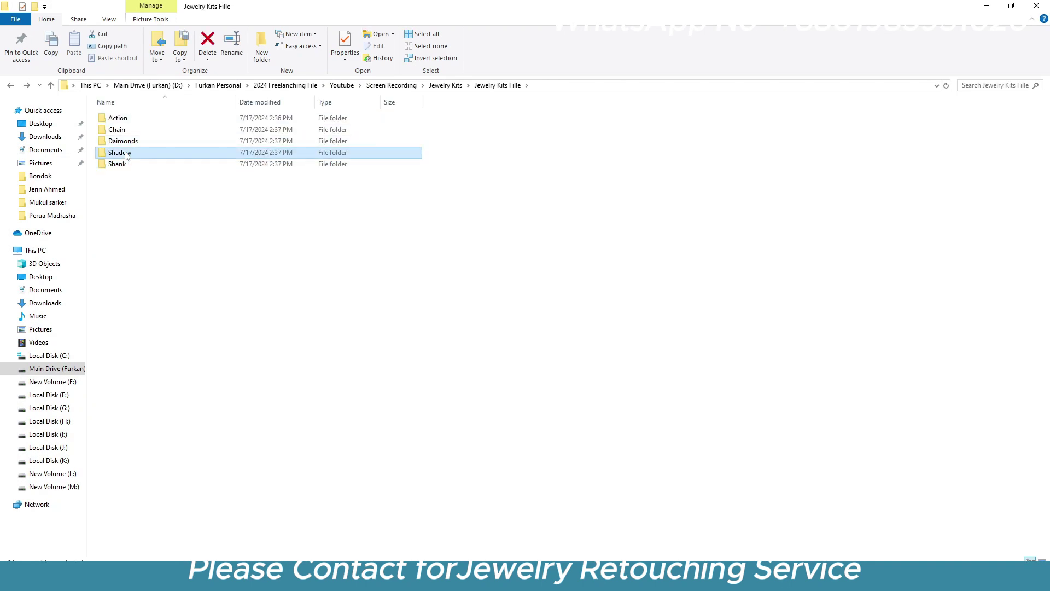
double_click(126, 150)
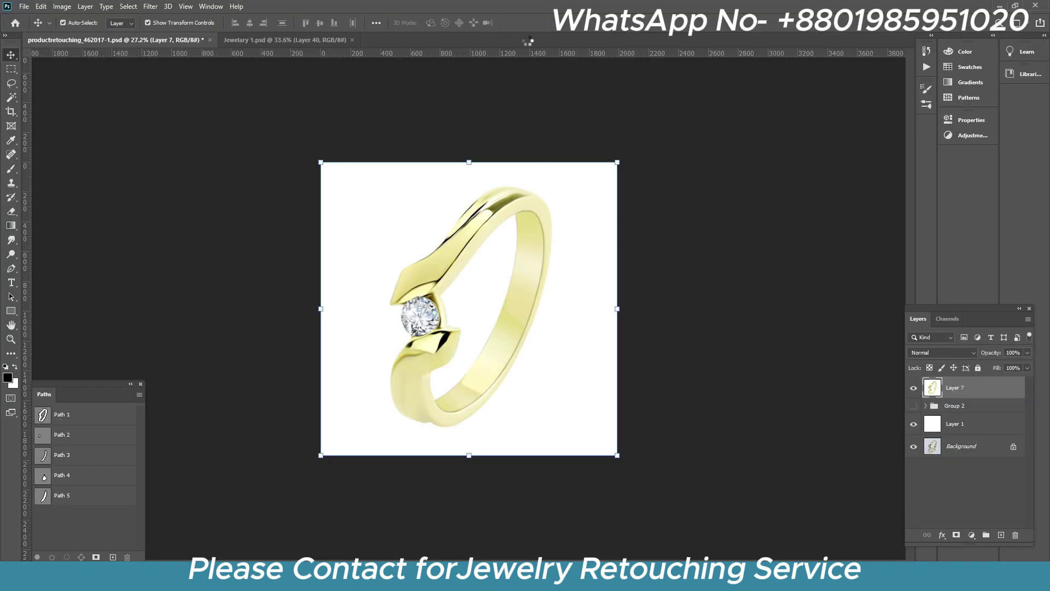
- Drag a shadow from shadow.tif into the ring file below Group 2, rotated about 24° beneath the ring
left_click_drag(131, 134, 545, 180)
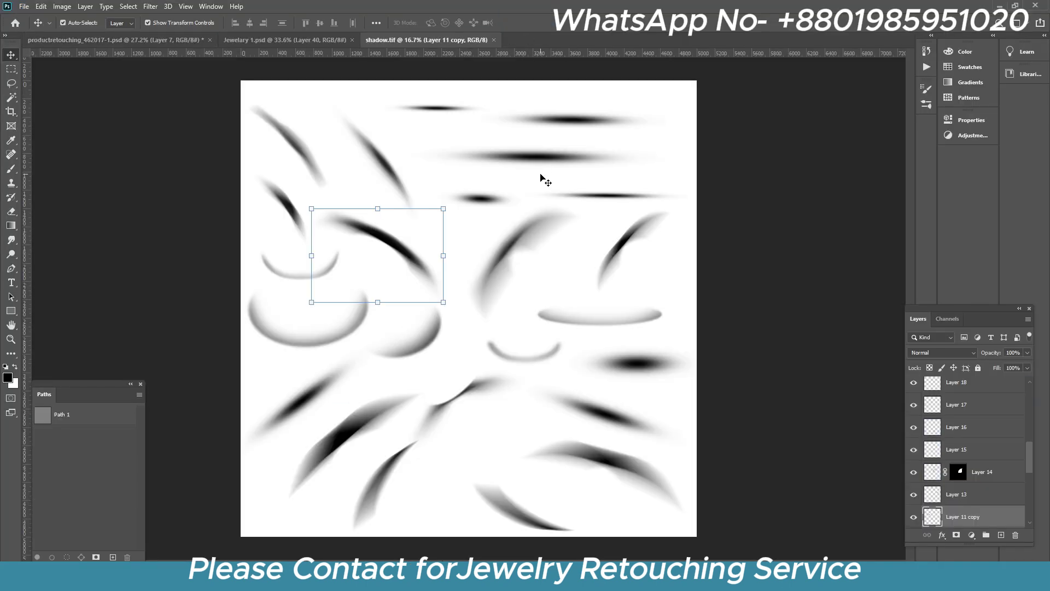
left_click_drag(392, 383, 542, 354)
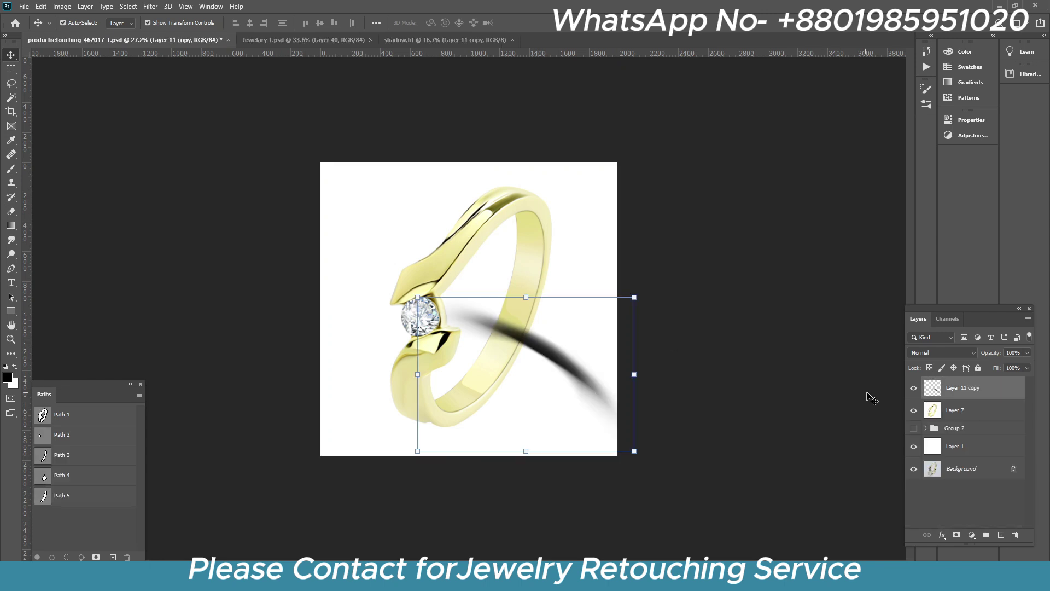
left_click_drag(983, 390, 971, 421)
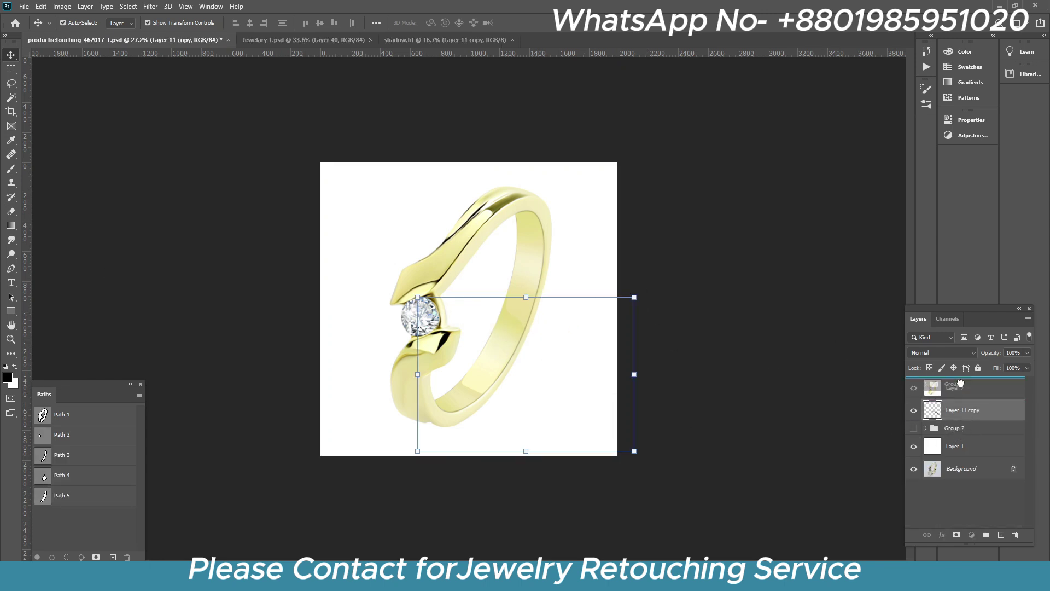
left_click_drag(953, 435, 960, 386)
left_click(964, 430)
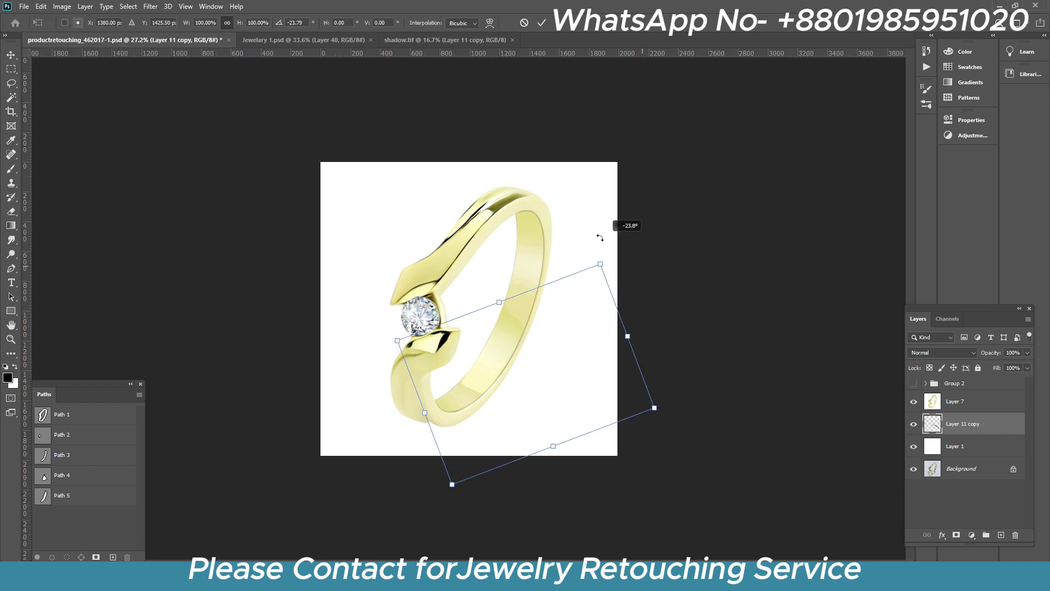
left_click_drag(651, 299, 550, 328)
key("Return")
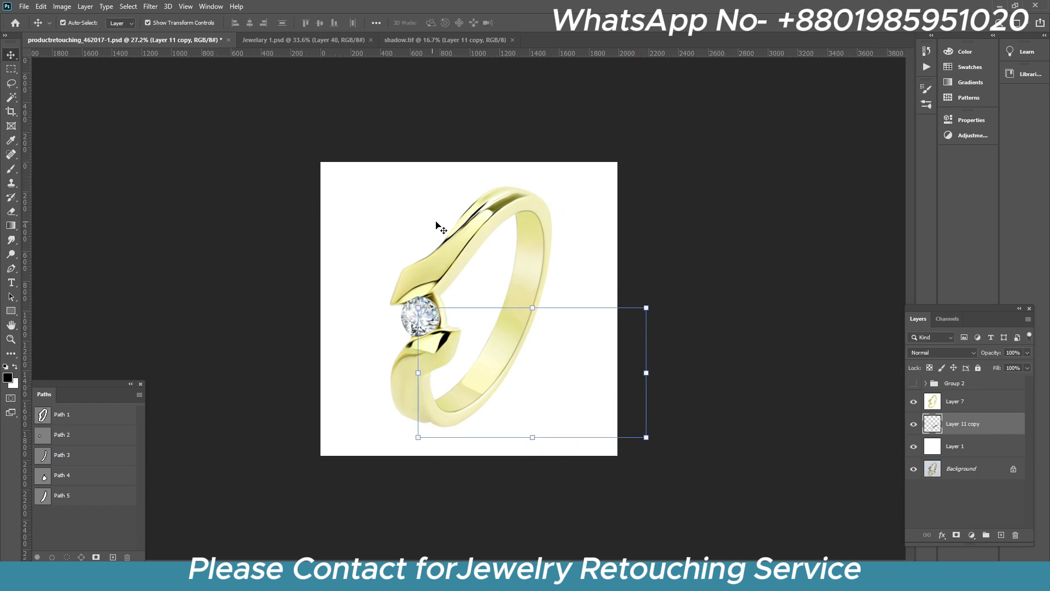
mouse_move(437, 224)
left_mouse_down()
mouse_move(452, 240)
mouse_move(446, 231)
left_mouse_up()
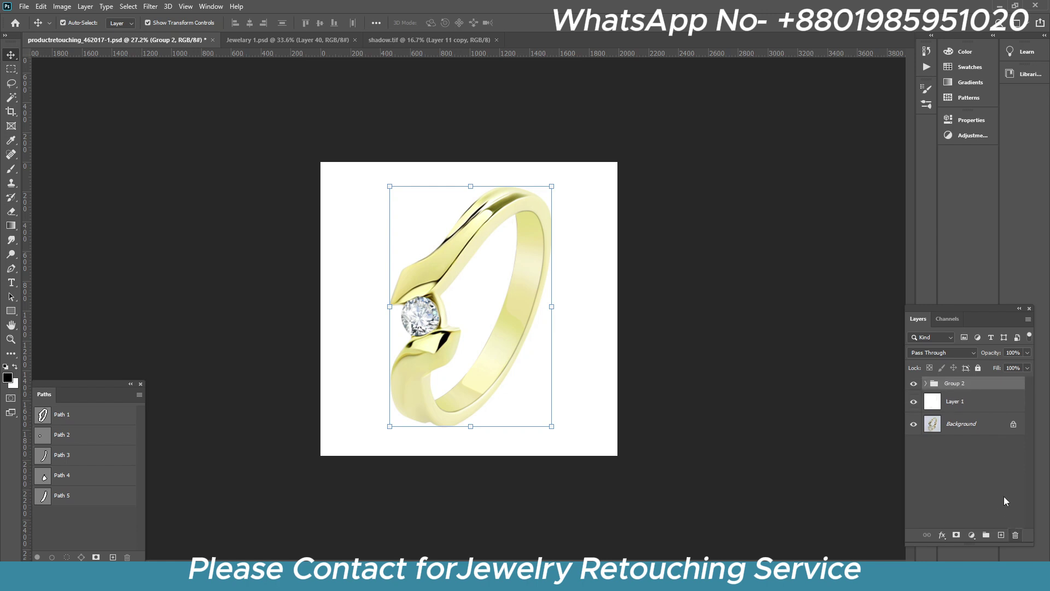
- Expand Group 2, try stamping Layer 6 through Layer 4, undo it, and select Layer 4
left_click(925, 384)
left_click(965, 410)
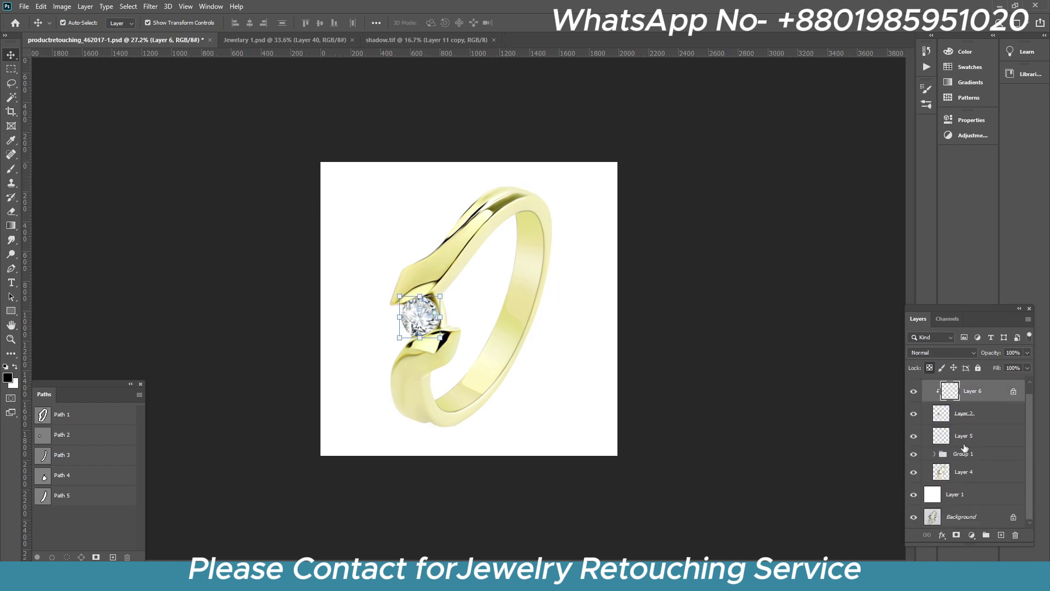
left_click(963, 474, "shift")
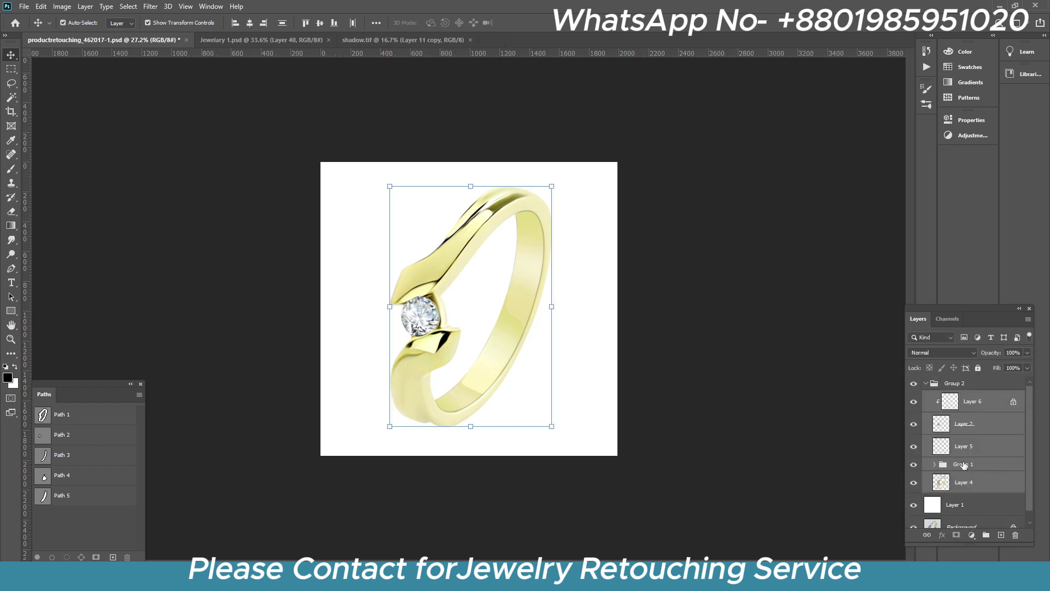
key("alt+bracketright")
key("ctrl+z")
left_click(973, 489)
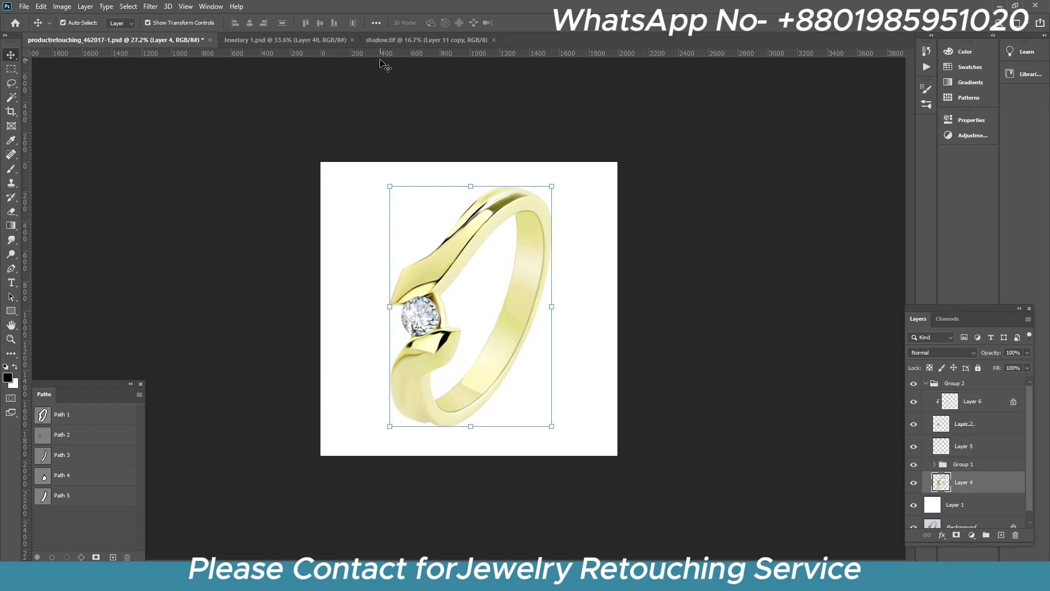
- Bring another shadow from shadow.tif below Layer 4, rotated and positioned along the band
left_click(427, 40)
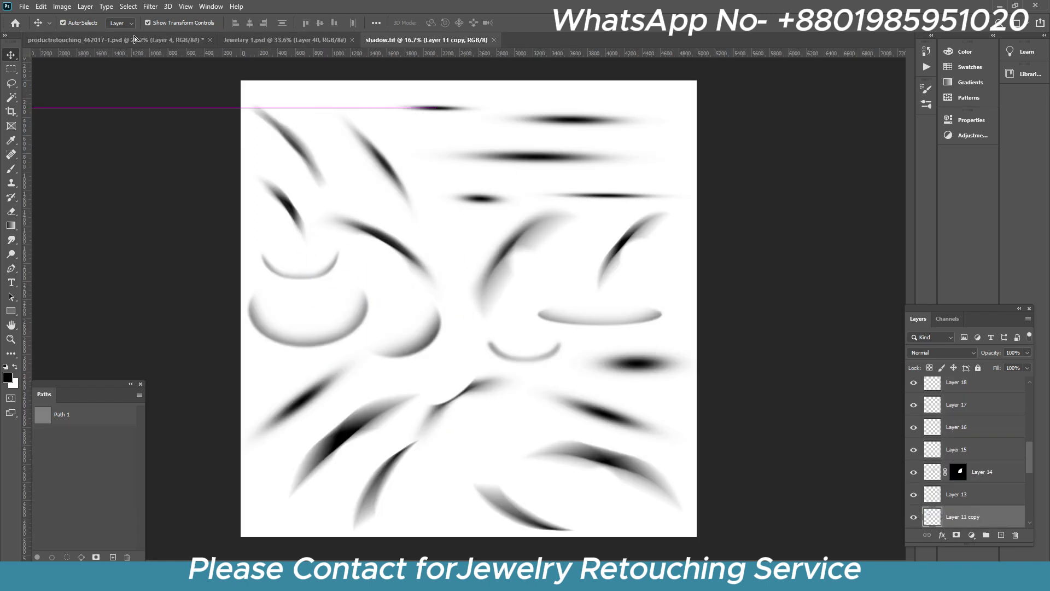
left_click_drag(395, 248, 554, 352)
left_click_drag(657, 286, 465, 208)
key("Return")
left_click_drag(547, 350, 544, 310)
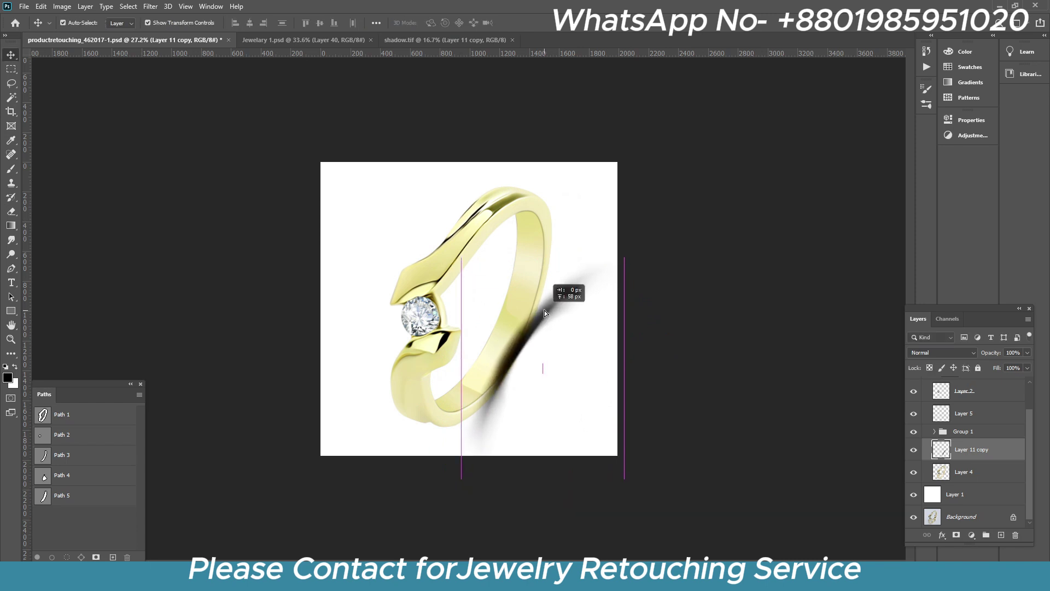
left_click_drag(972, 449, 971, 482)
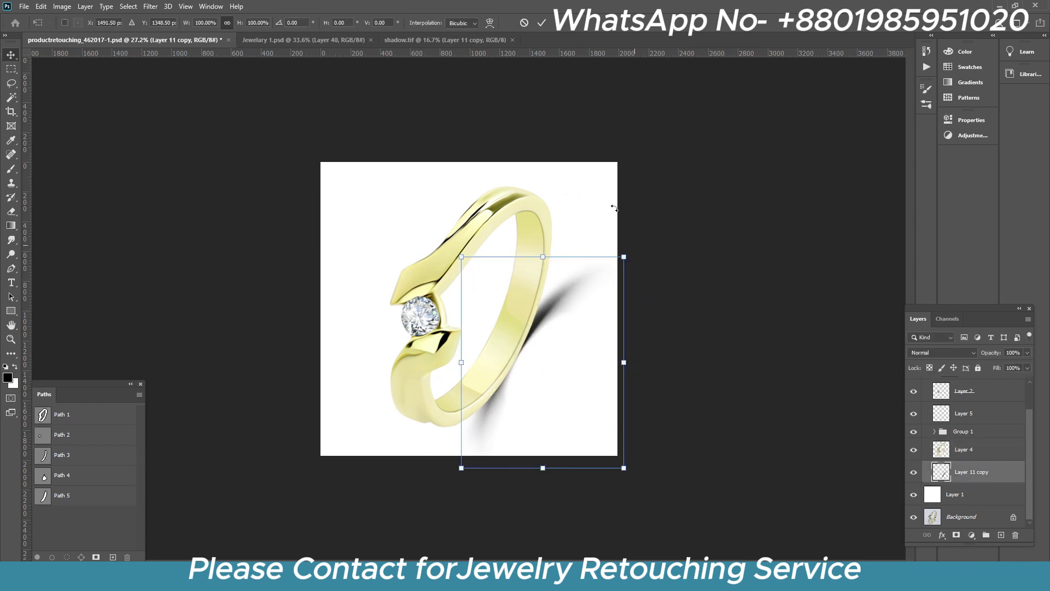
left_click_drag(632, 268, 614, 251)
key("Return")
key("Return")
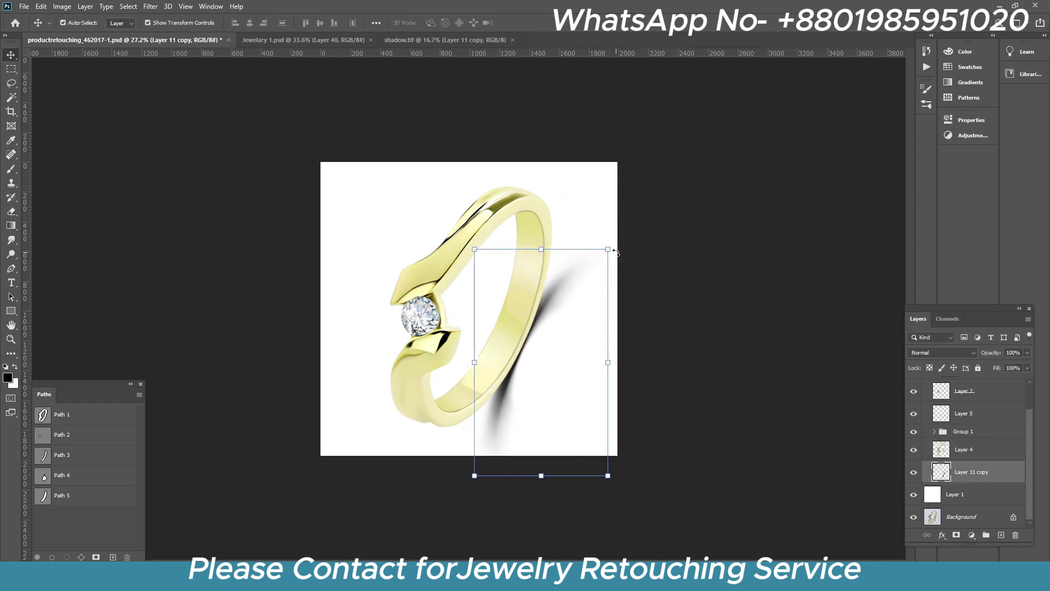
- Group the ring and shadow layers, from Layer 2 through Layer 11 copy, into Group 2
left_click(691, 234)
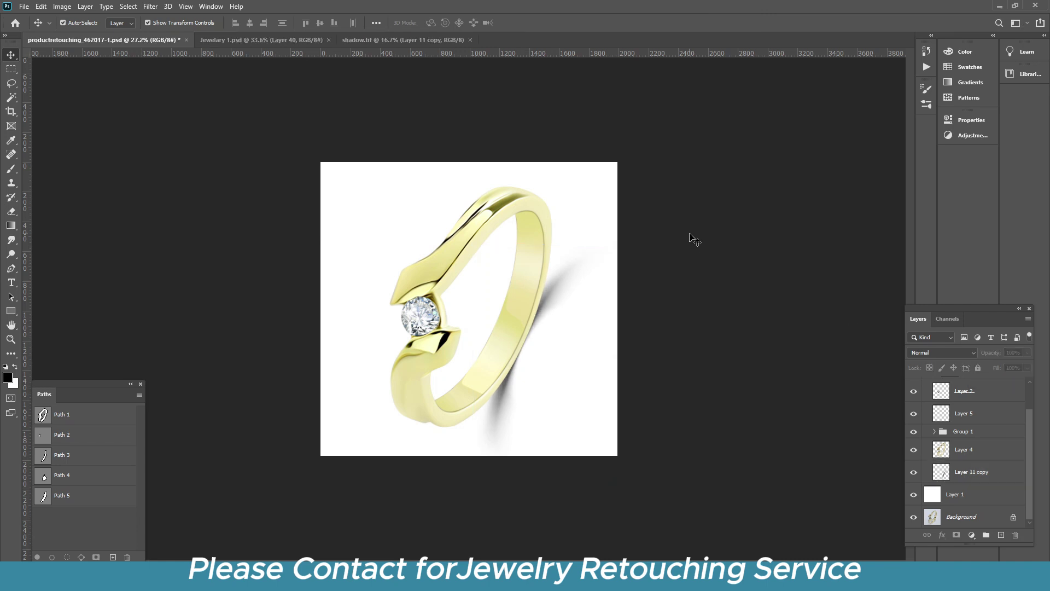
scroll(963, 437, "up", 2)
left_click(963, 504)
left_click(924, 387, "shift")
key("ctrl+g")
- Check Group 2's visibility, then stamp a merged copy of the finished ring above its top layer
left_click(913, 384)
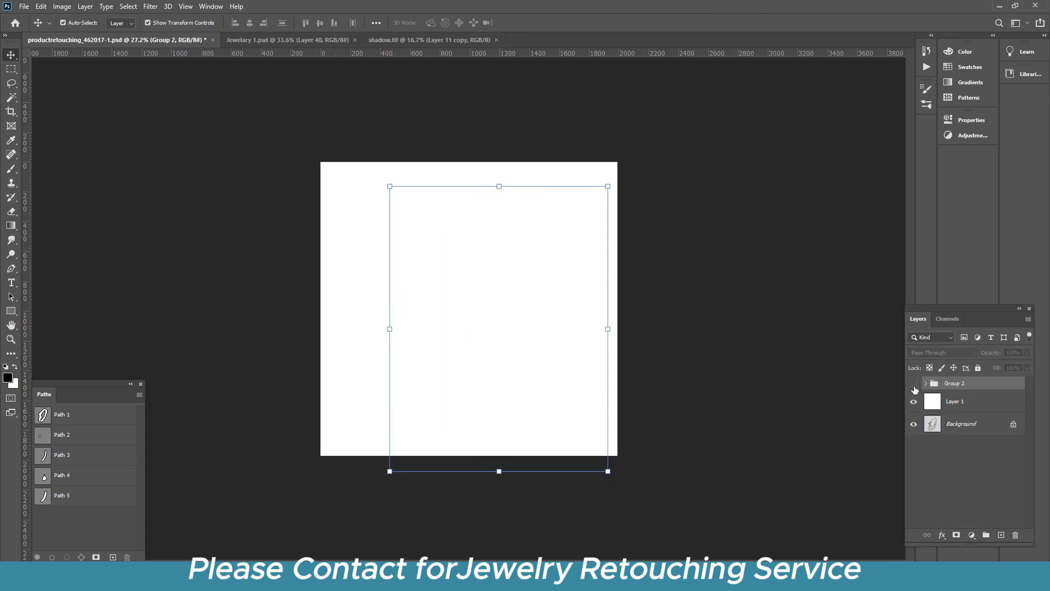
left_click(913, 424, "alt")
left_click(914, 424, "alt")
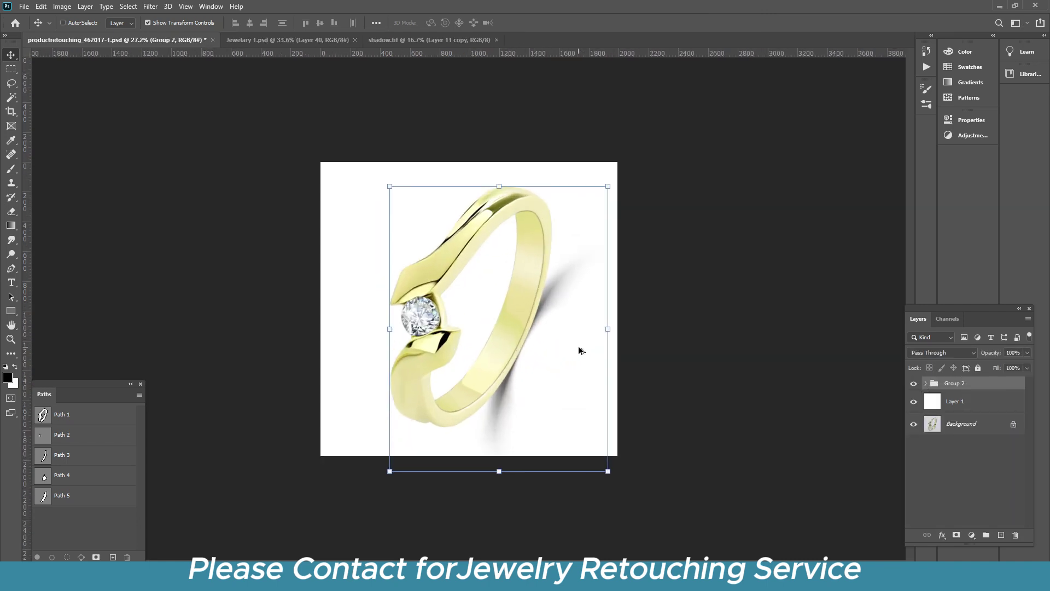
scroll(579, 352, "up", 2)
scroll(566, 340, "down", 2)
left_click(925, 383)
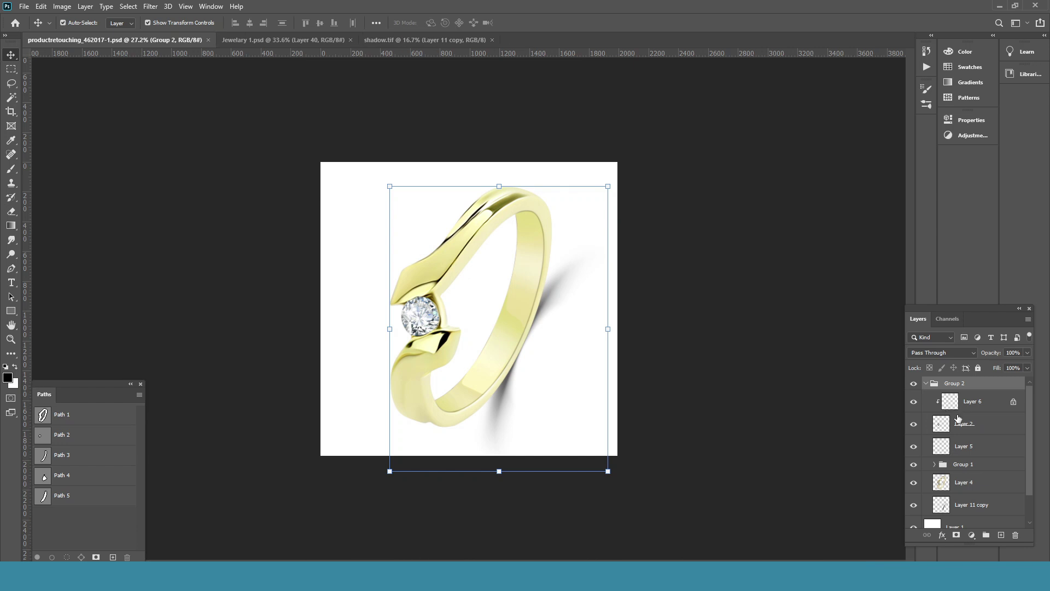
key("ctrl+shift+alt+e")
- Collapse Group 2 and compare the retouched ring against the original photo
left_click(926, 405)
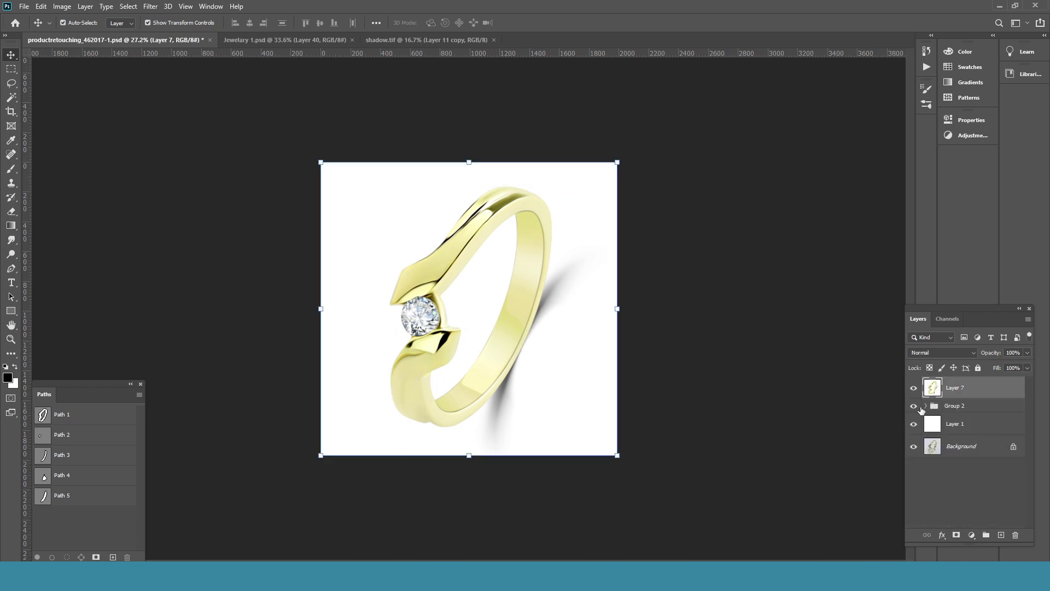
left_click(914, 446, "alt")
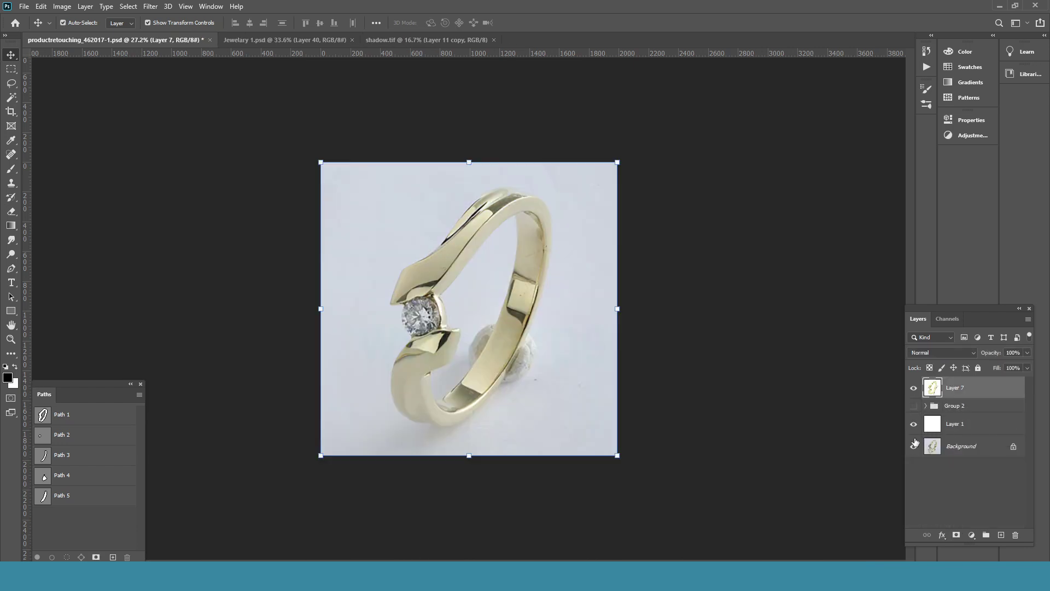
left_click(914, 445, "alt")
- Zoom out and crop the canvas wider to the right, into landscape format
key("ctrl+minus")
key("c")
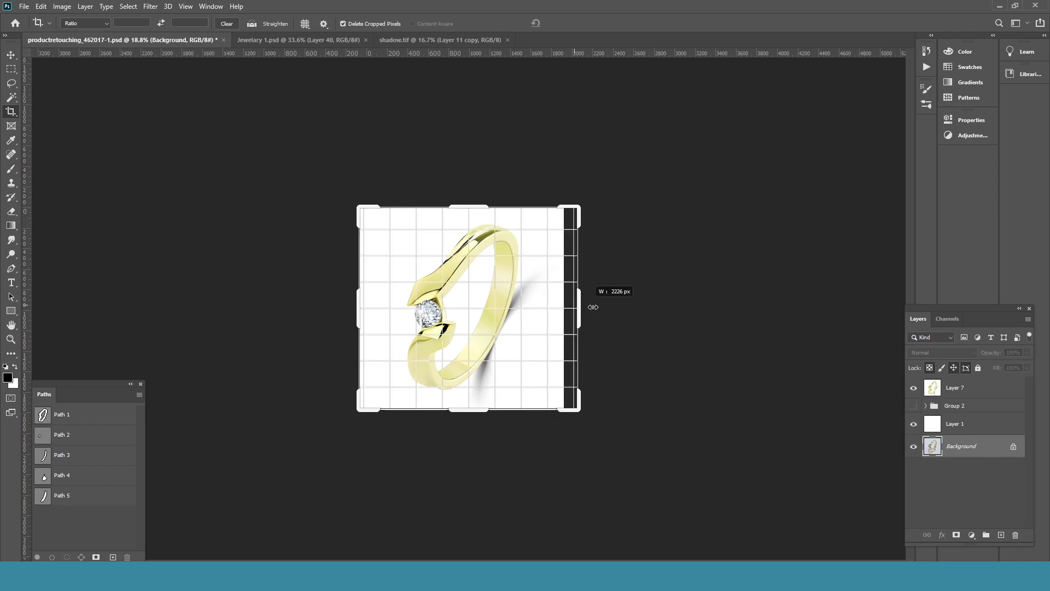
left_click_drag(569, 309, 650, 316)
key("Return")
- Stamp a merged layer and shift the ring toward the canvas's right side
key("ctrl+alt+shift+e")
key("v")
left_click_drag(386, 248, 579, 248)
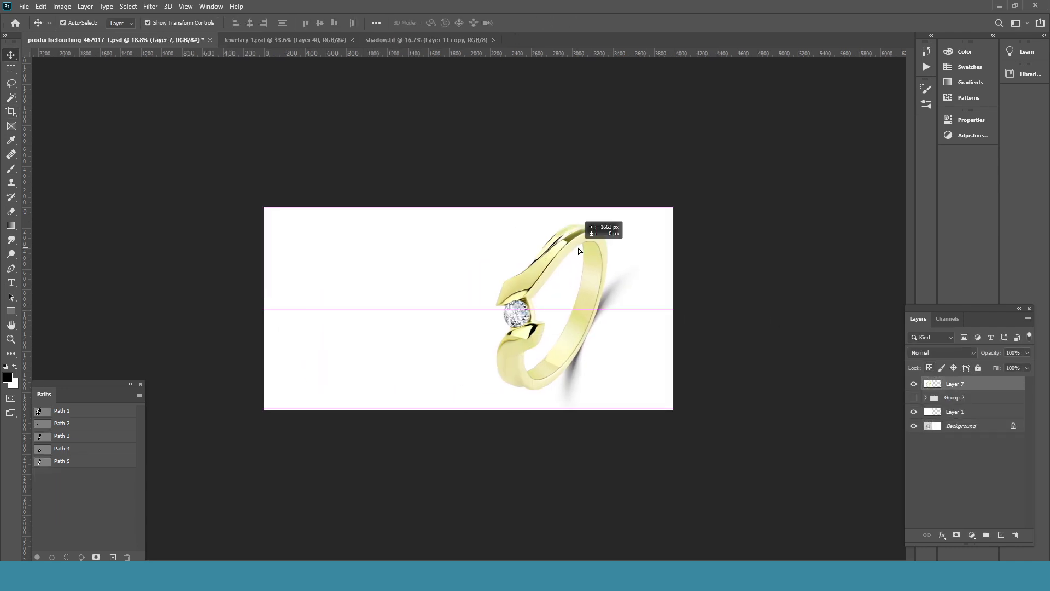